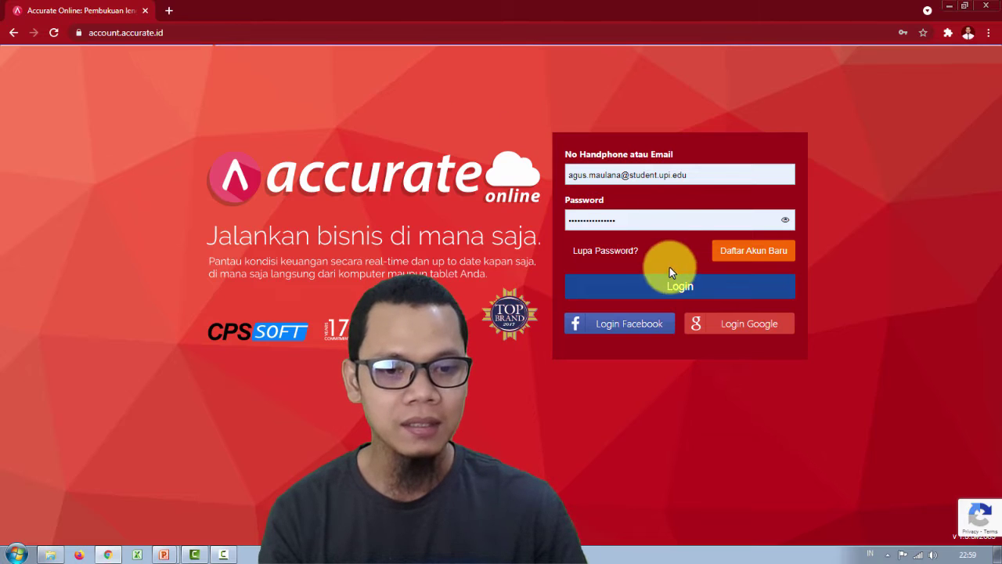
- Log in to Accurate Online and dismiss the unverified phone number notice
click(748, 297)
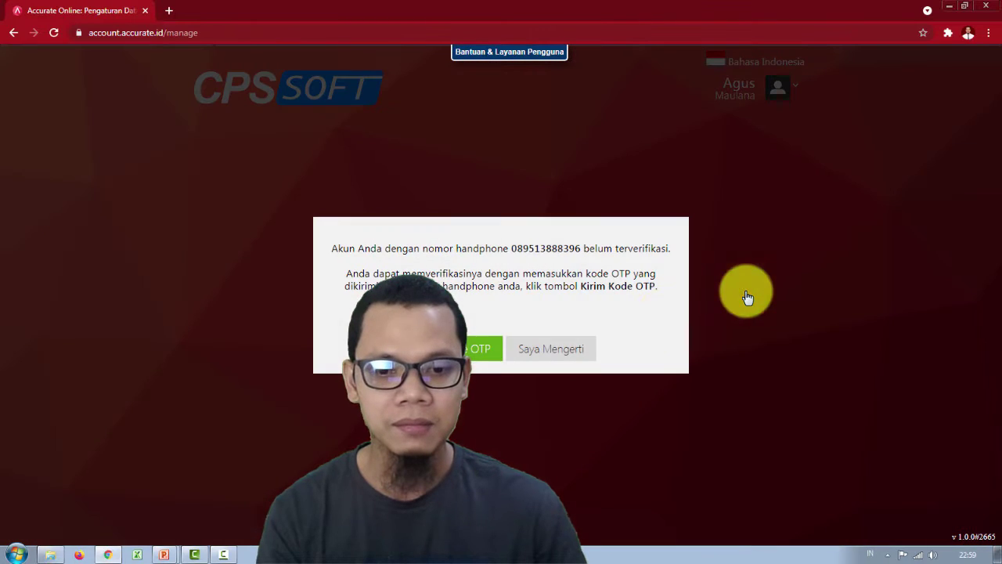
click(570, 357)
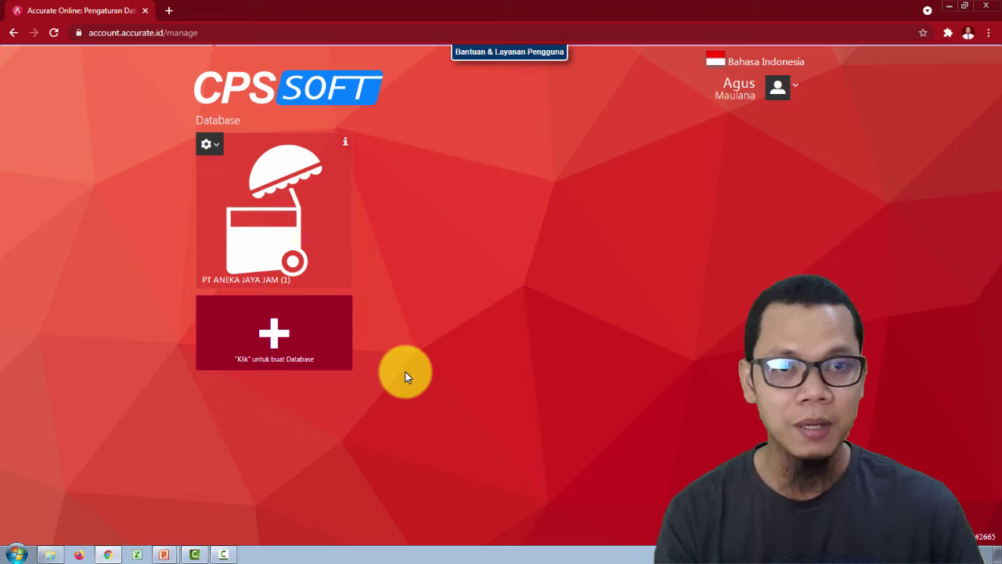
- Start a new database and enter PT ANEKA JAYA JAM as its alias name
click(298, 345)
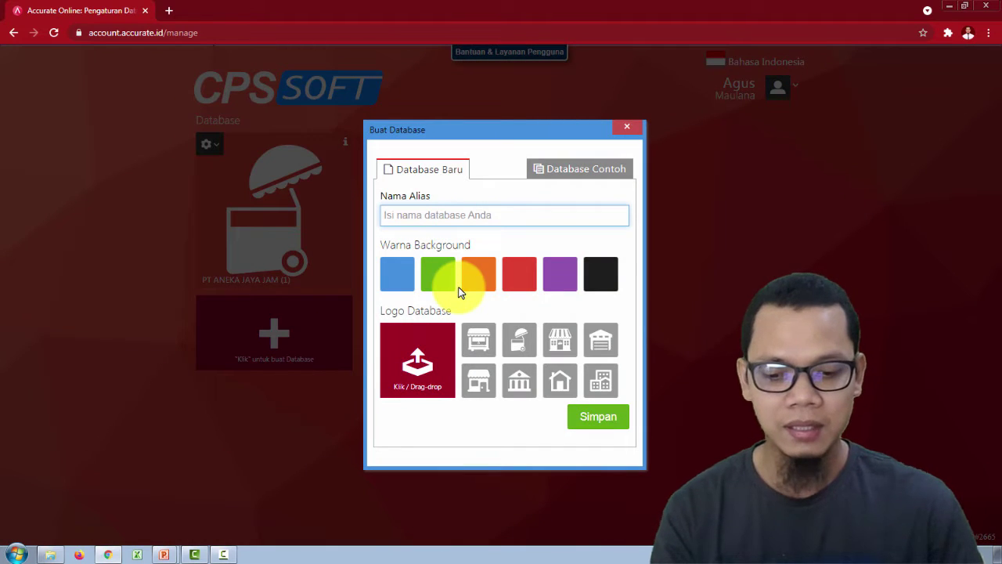
text(PT )
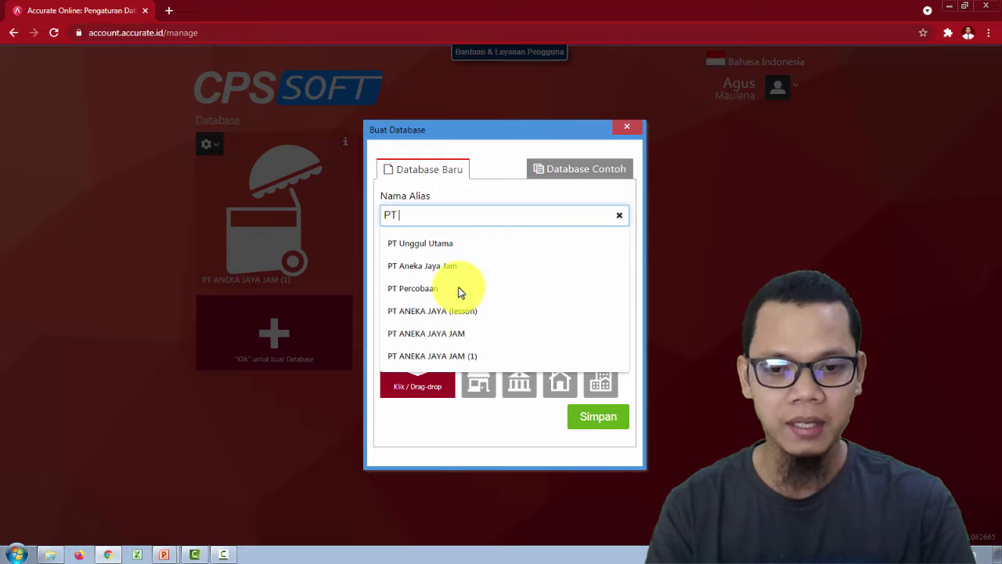
text(ANEKA JAY)
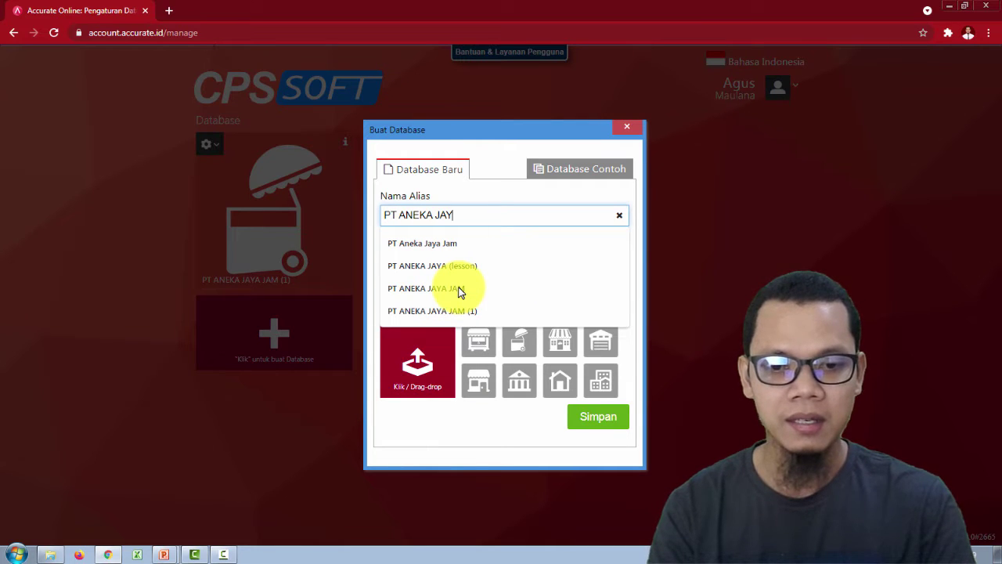
text(A JAM (1)
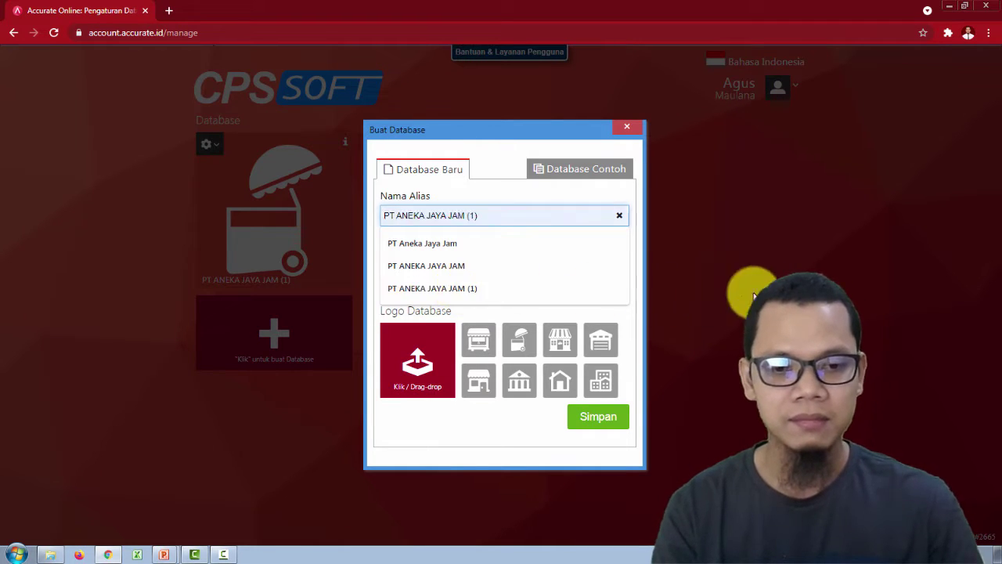
key(Escape)
key(Escape)
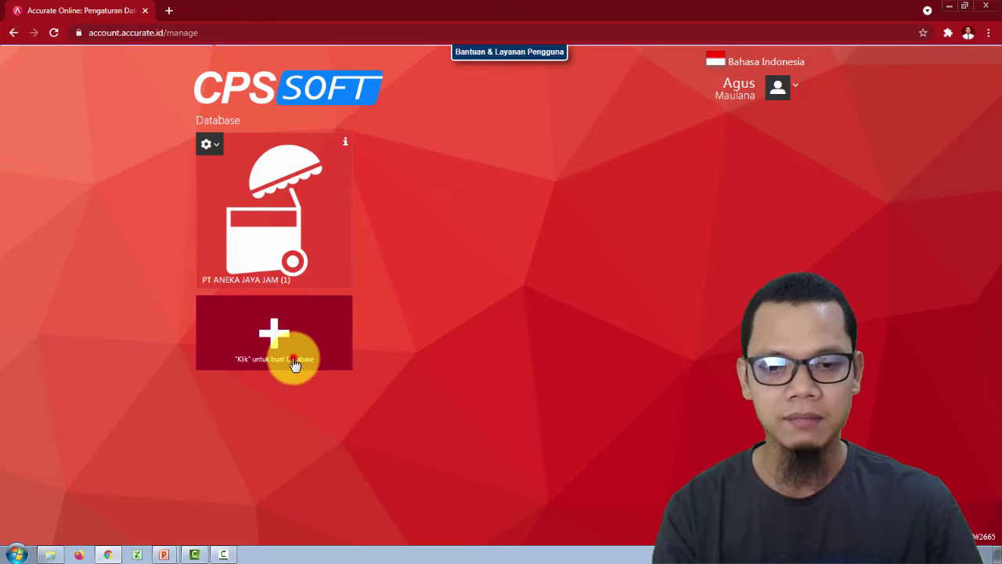
click(291, 357)
text(PT ANEKA JA)
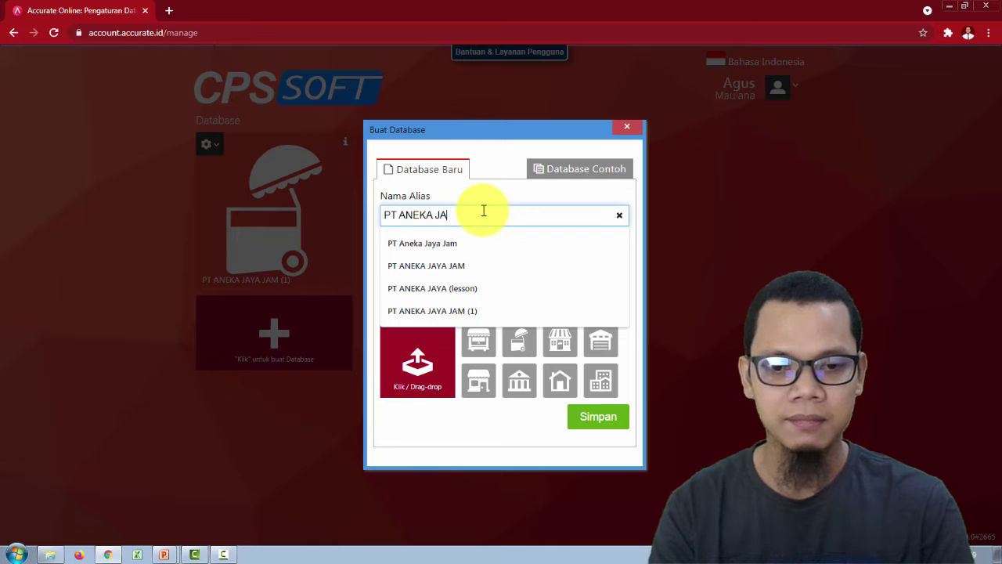
text(YA JAM)
key(Escape)
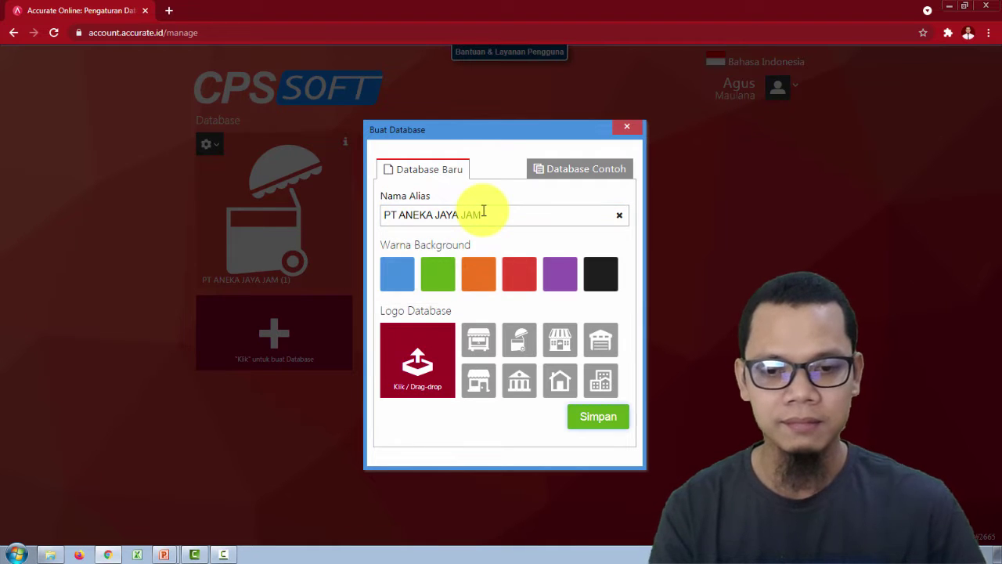
- Give the database a green background and the office building logo, then save it
click(437, 276)
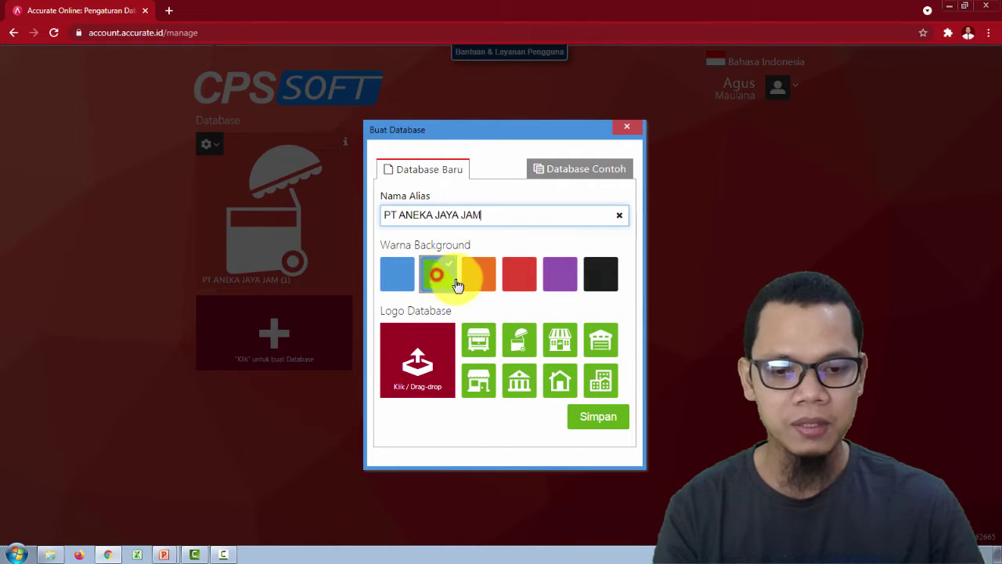
click(486, 339)
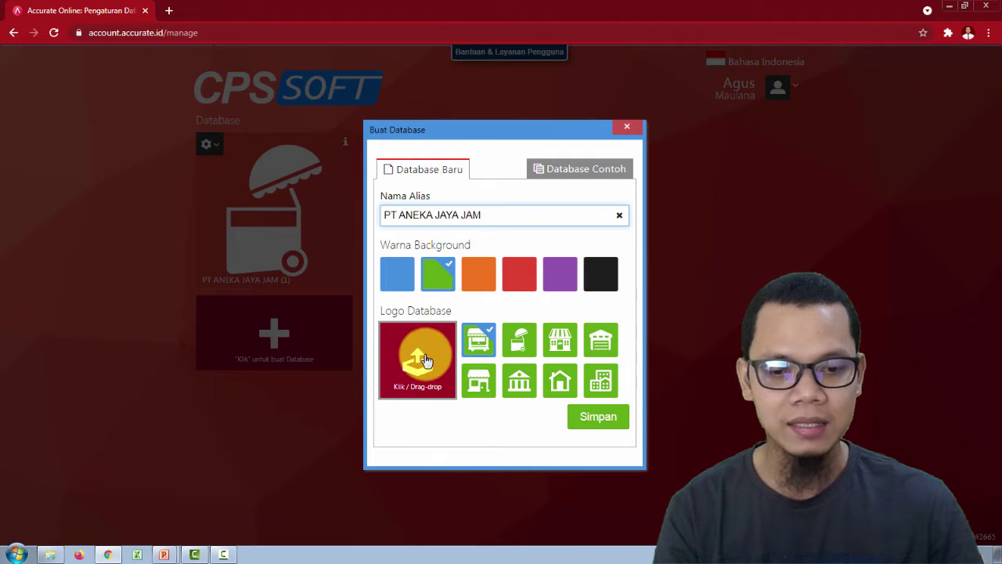
click(558, 345)
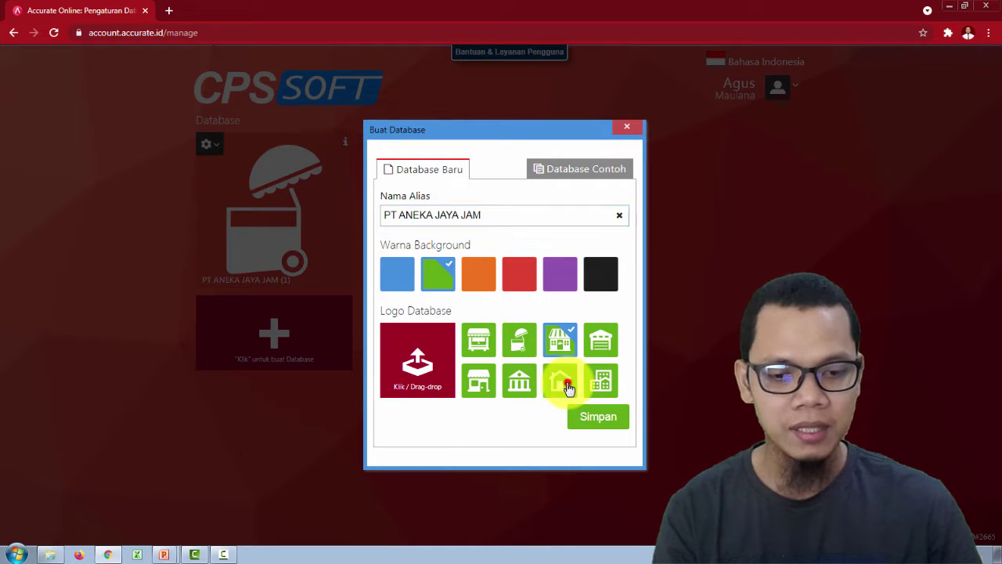
click(570, 387)
click(600, 381)
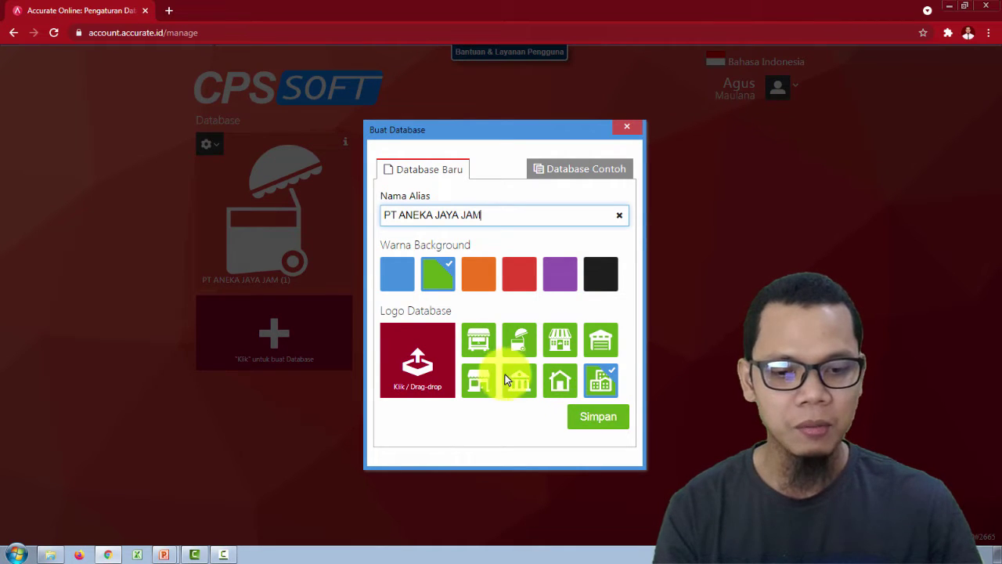
click(607, 417)
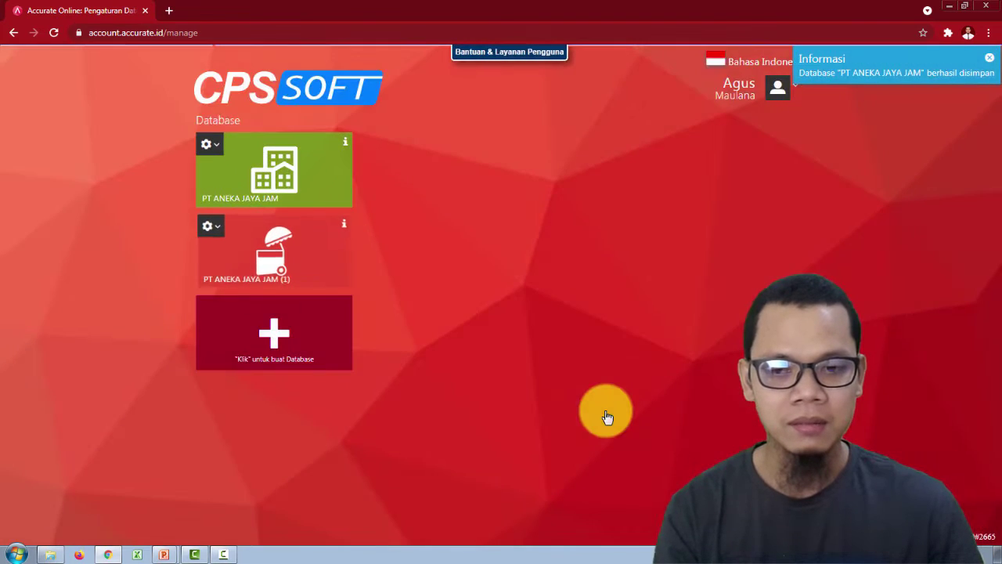
- Open the green PT ANEKA JAYA JAM database tile to reach Info Perusahaan
click(295, 171)
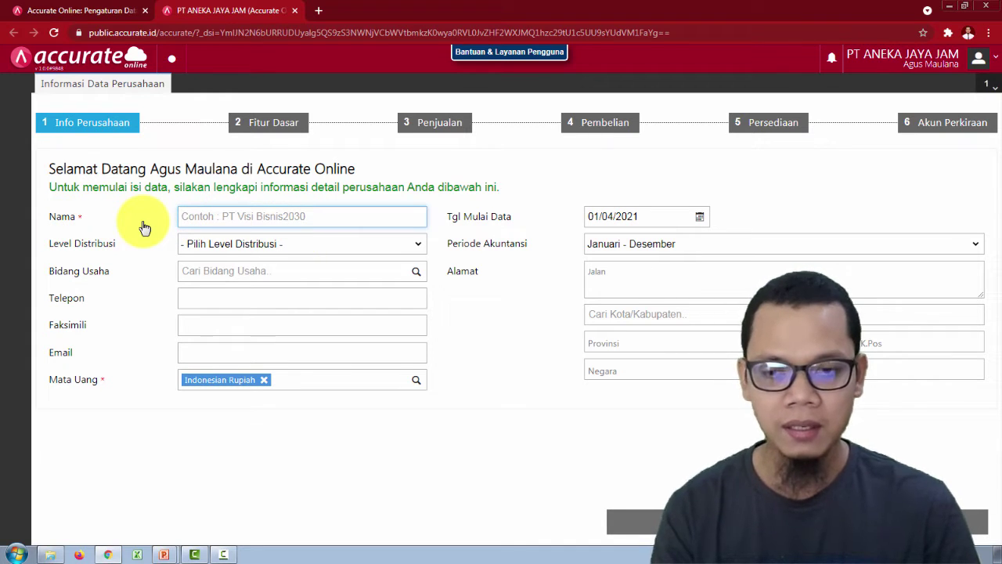
- Fill in the company name as PT Aneka Jaya Jam from the suggestion list
key(alt+Tab)
key(alt+Tab)
key(alt+Tab)
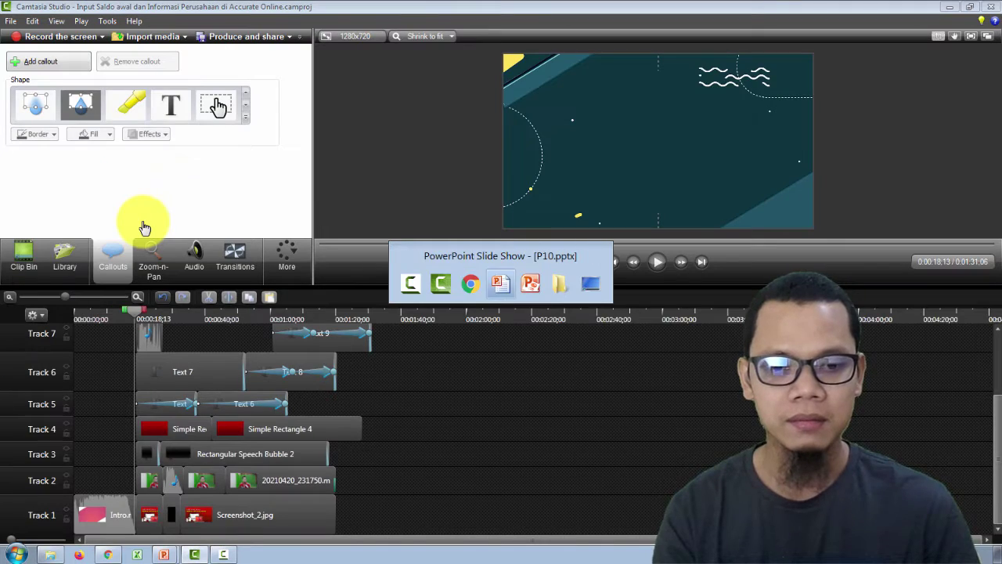
key(alt+Tab)
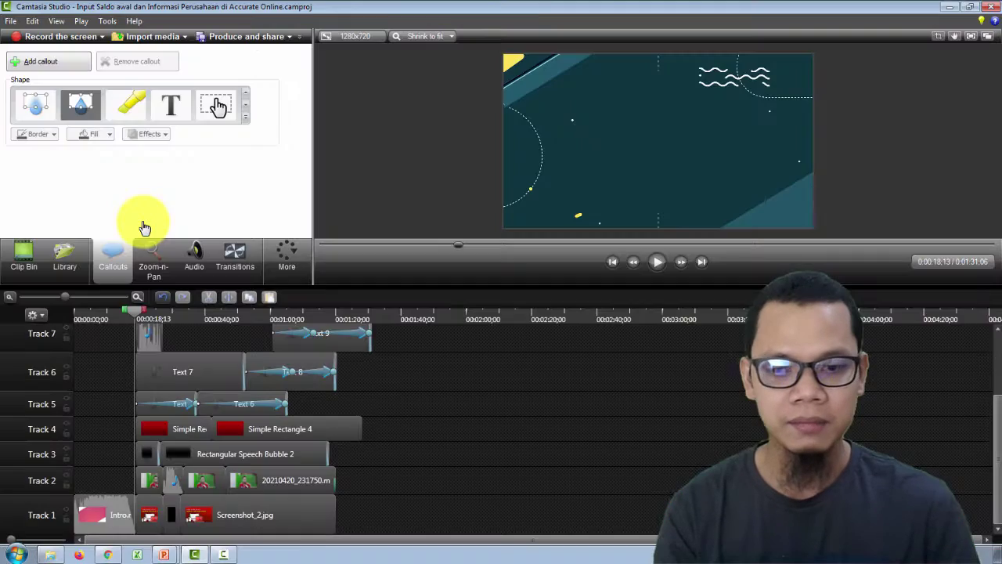
key(alt+Tab)
key(alt+Tab)
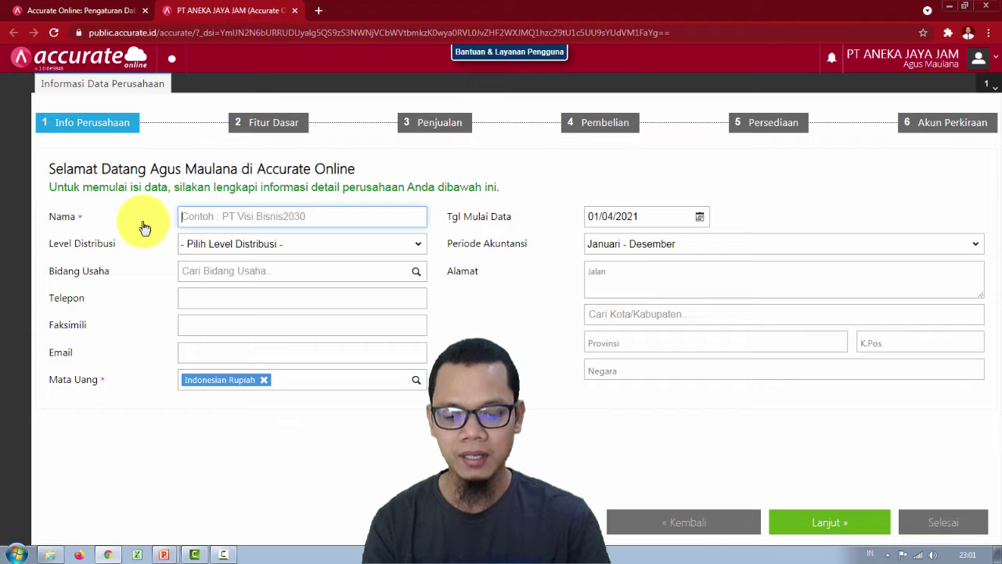
text(PT)
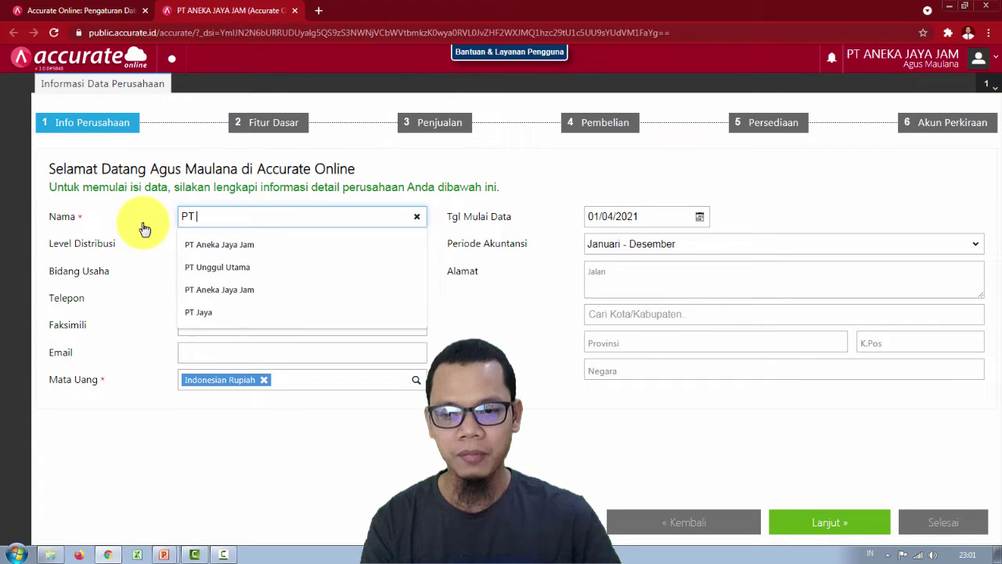
key(Down)
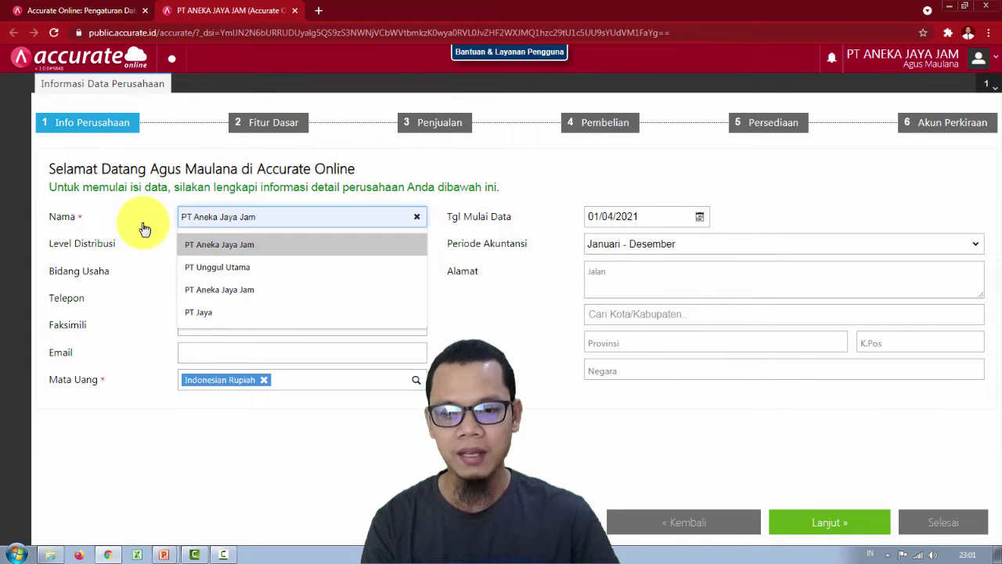
key(Return)
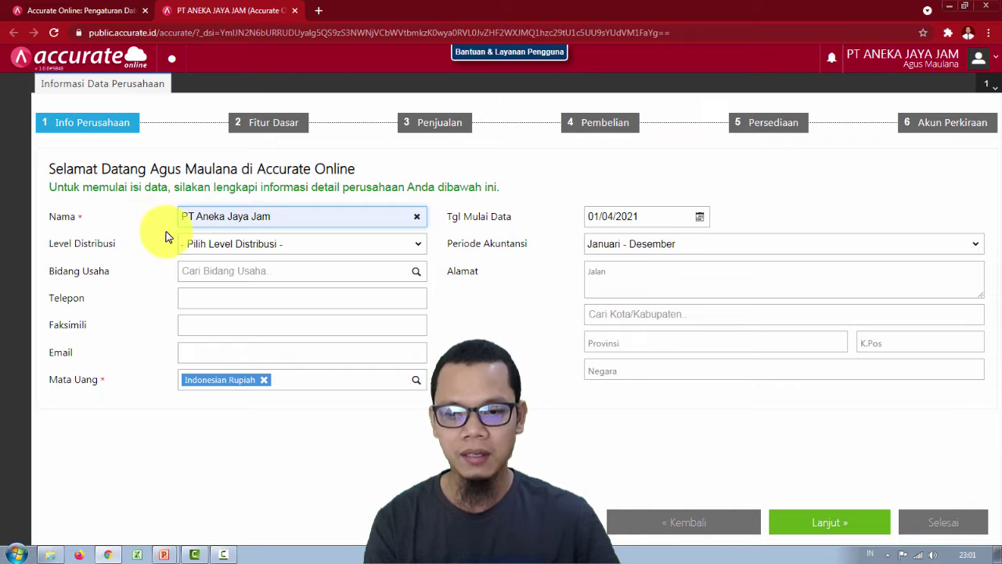
key(alt+Tab)
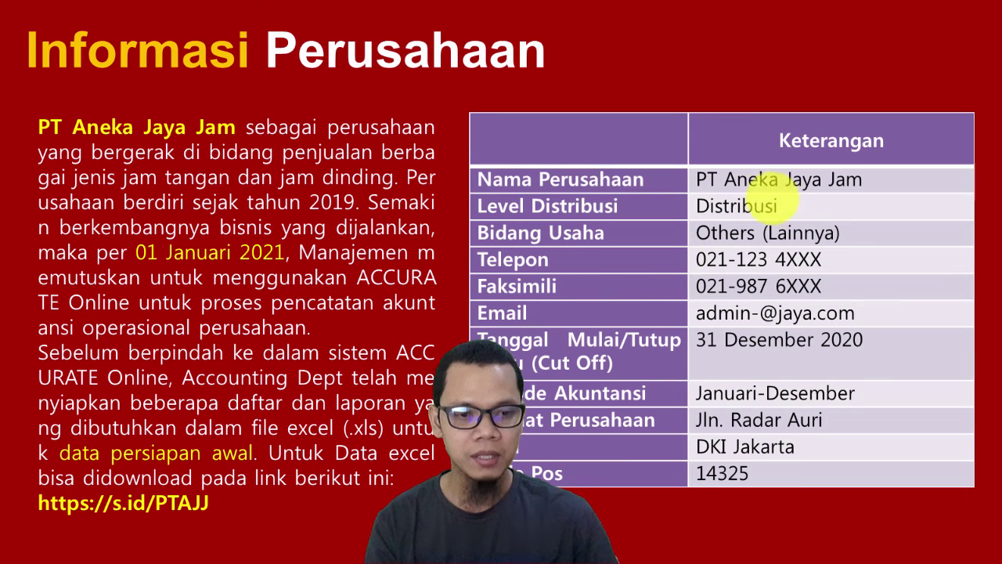
key(alt+Tab)
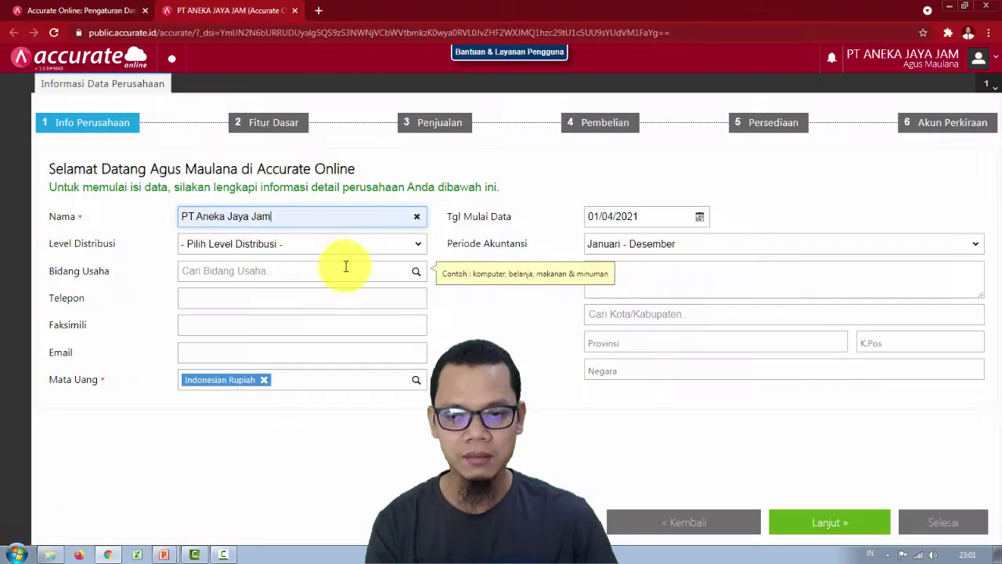
- Set the distribution level to Distributor and the business field to Others (Lainnya)
click(349, 245)
click(235, 281)
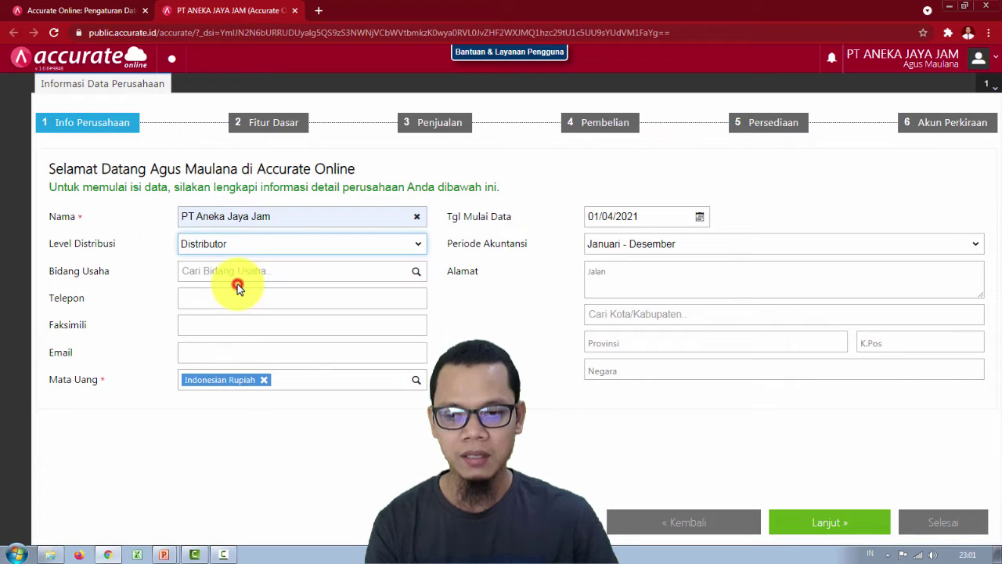
click(240, 278)
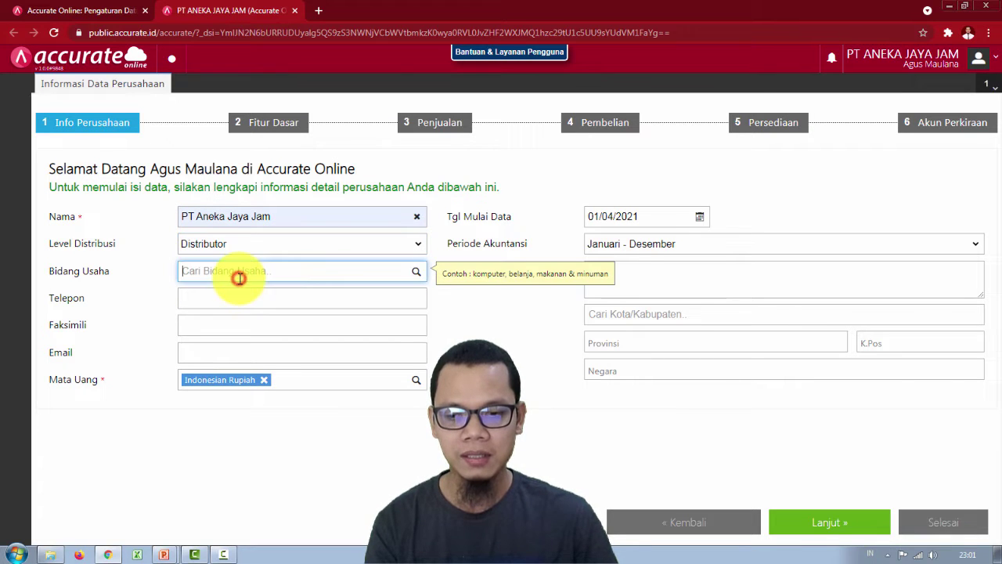
click(416, 272)
scroll(347, 324, down, 5)
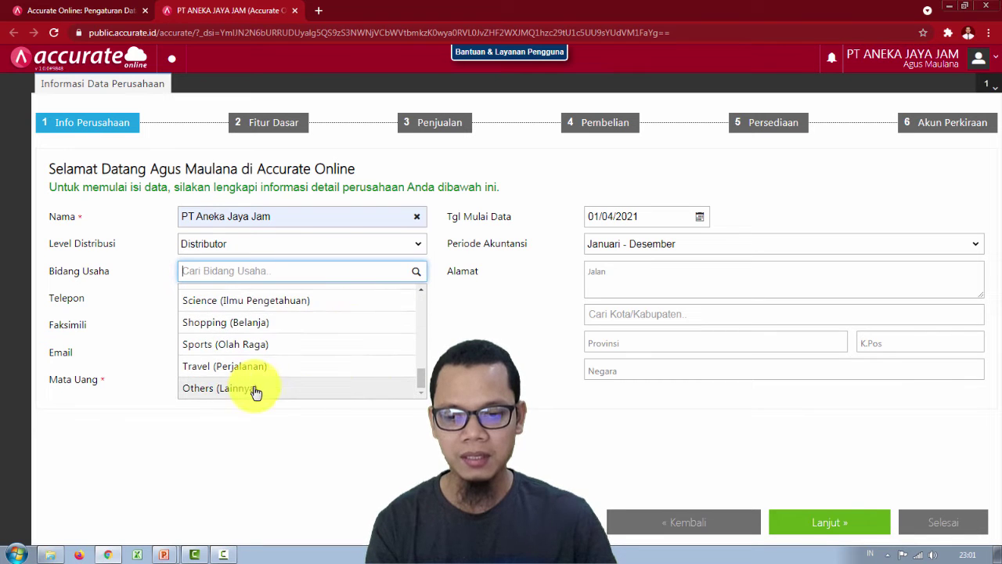
click(255, 389)
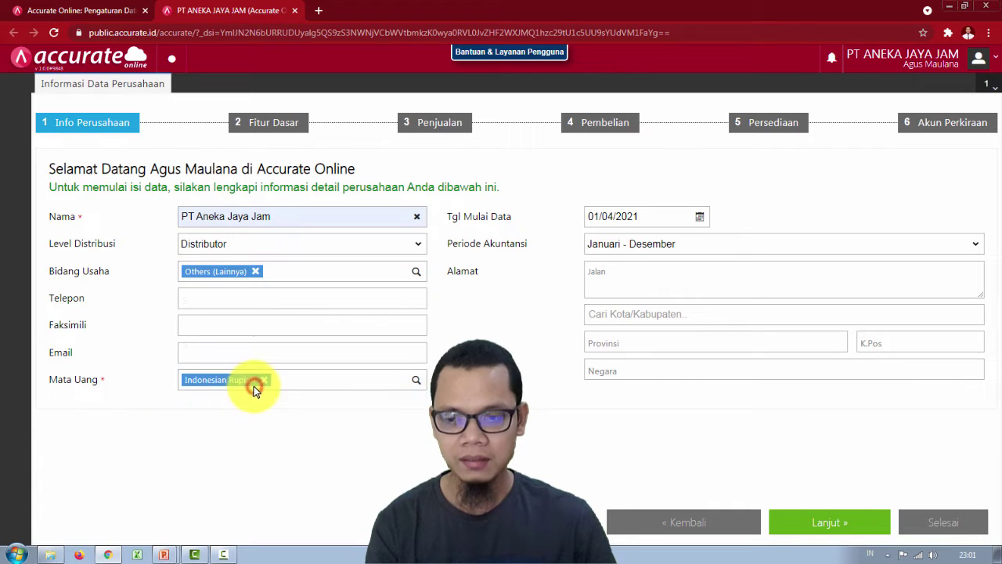
- Begin the company telephone number with 02112
click(255, 301)
key(alt+Tab)
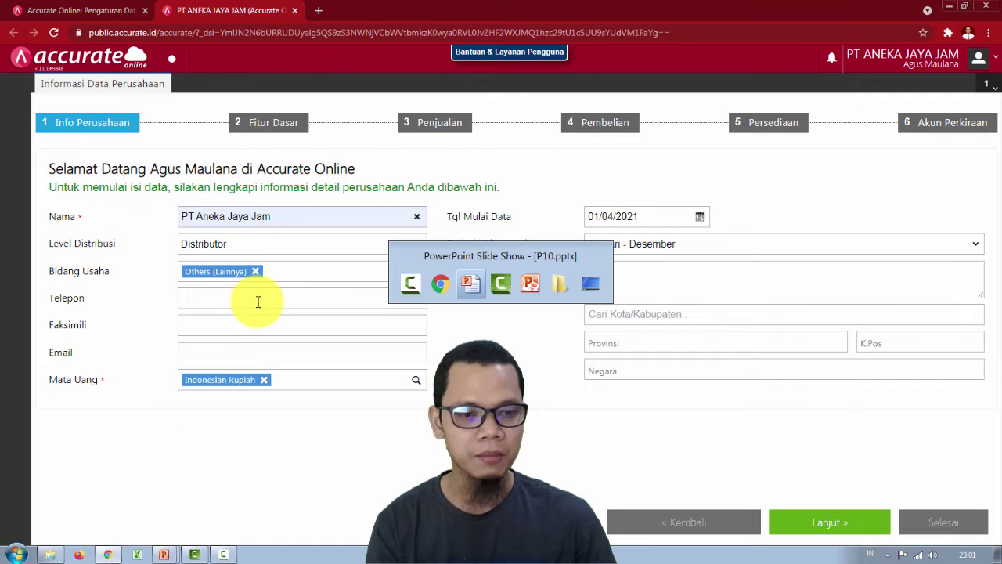
key(alt+Tab)
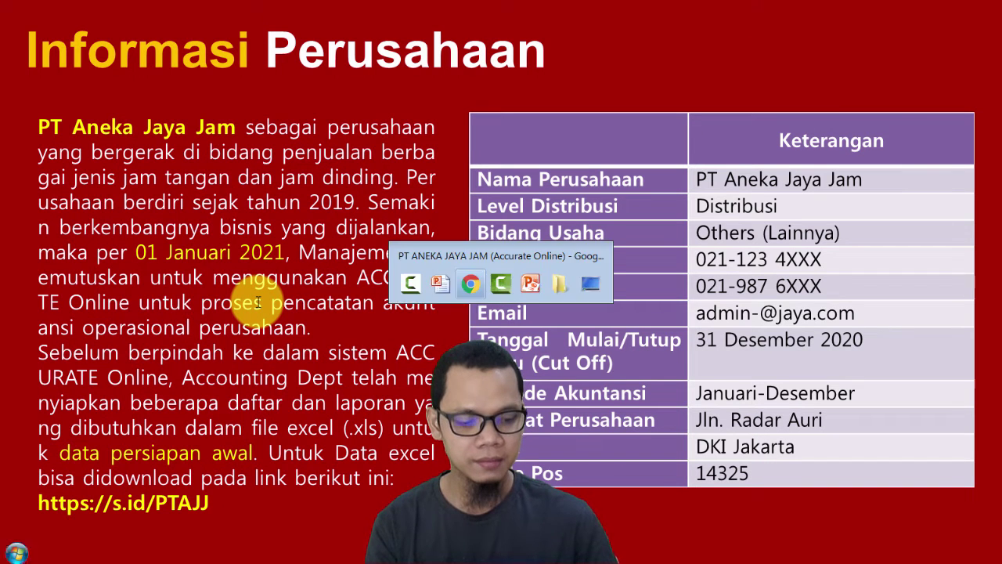
text(021123456)
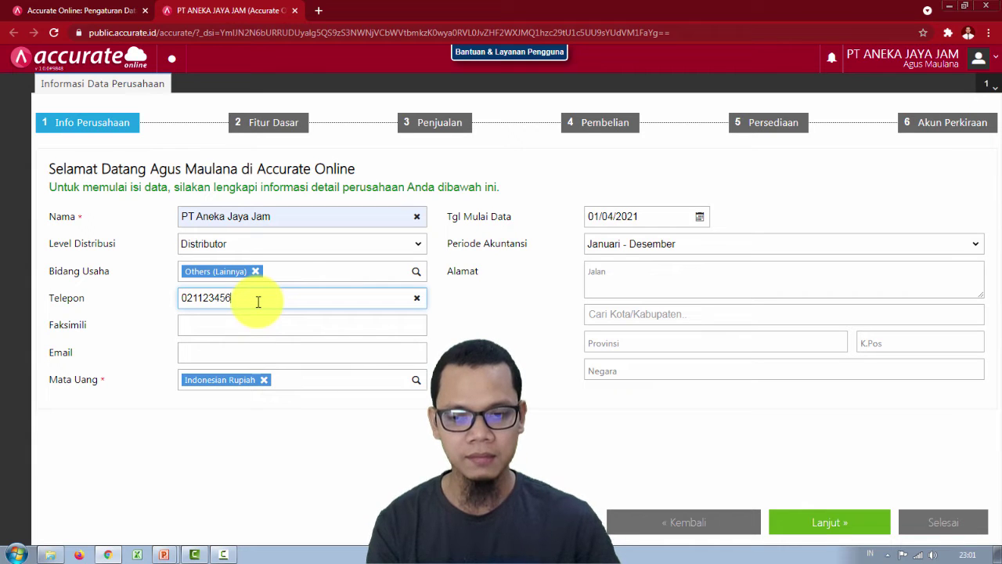
key(Tab)
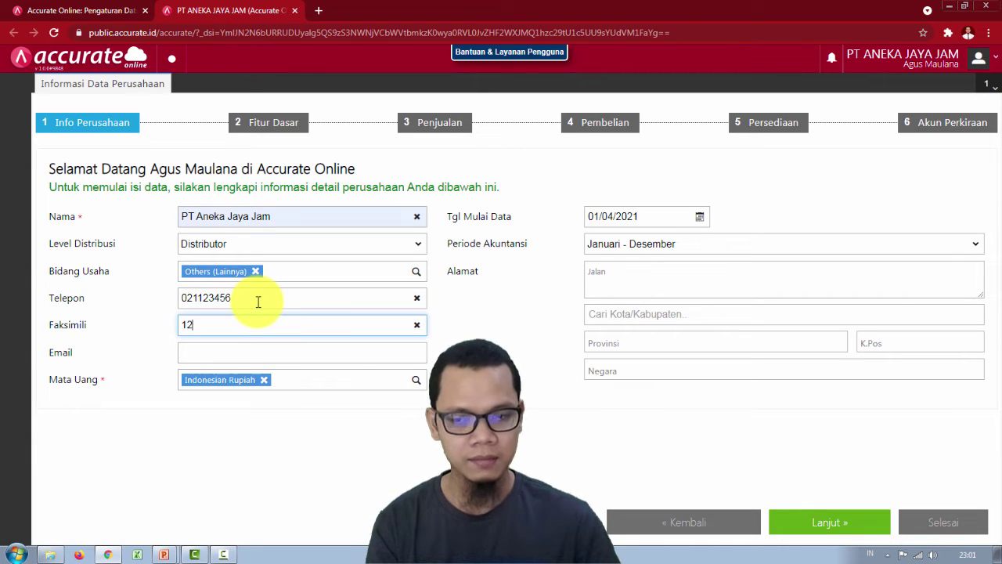
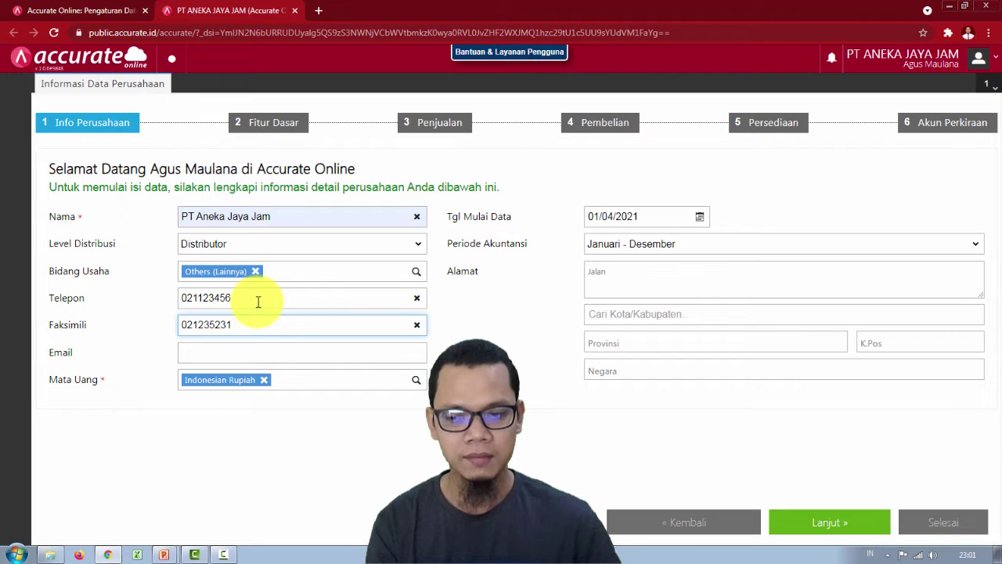
key(Tab)
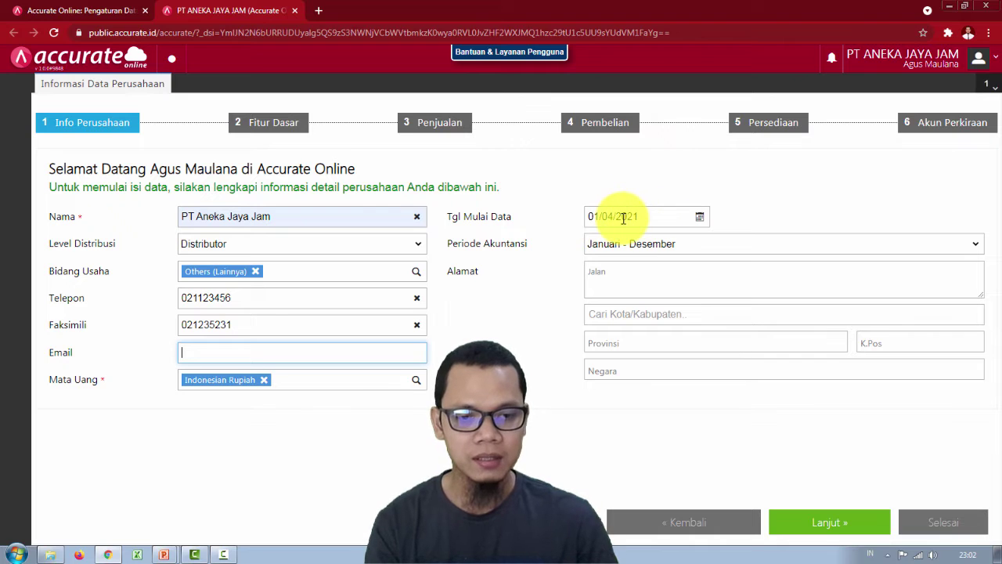
- Set the data start date to 31/12/2020
click(623, 218)
text(31/12/2)
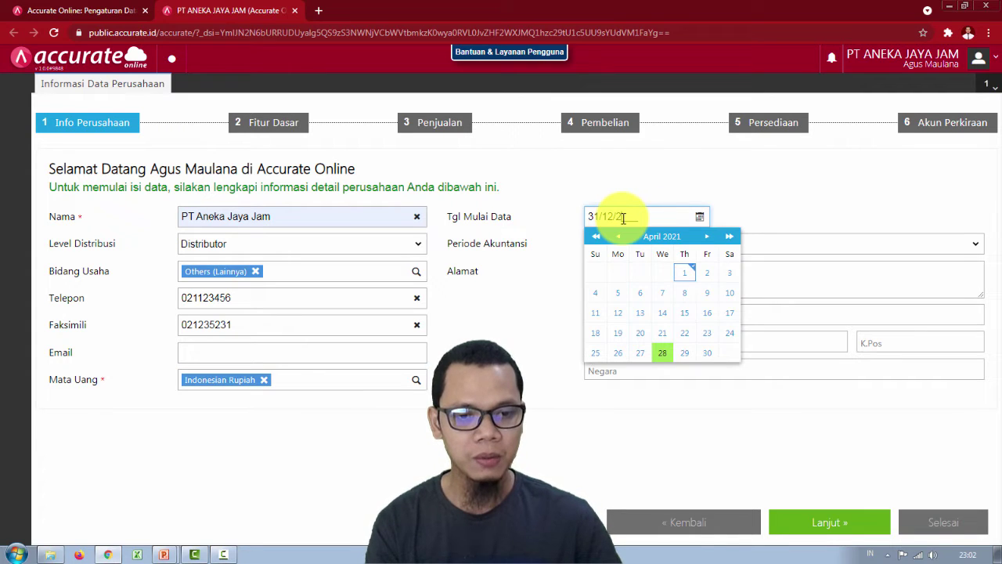
text(020)
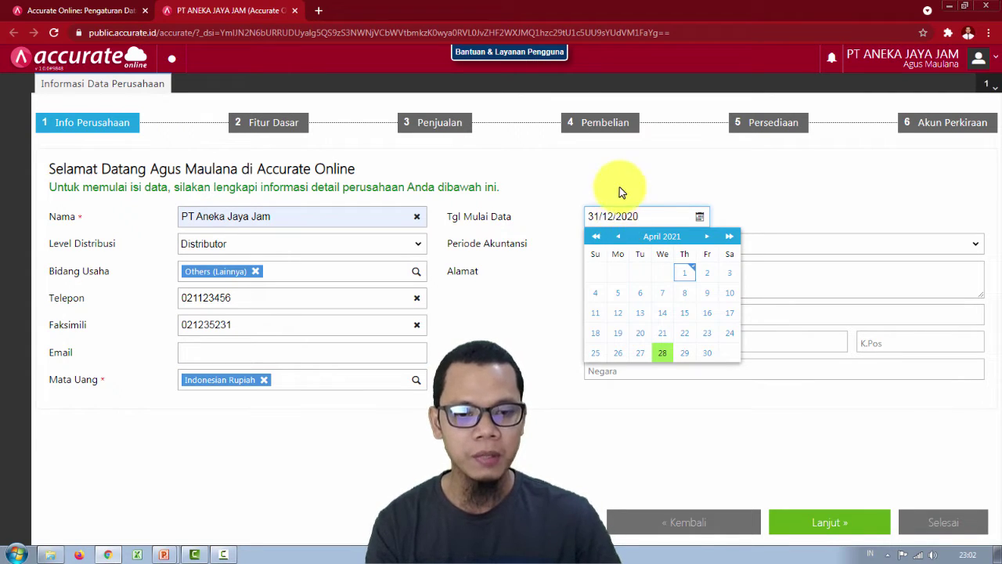
click(622, 190)
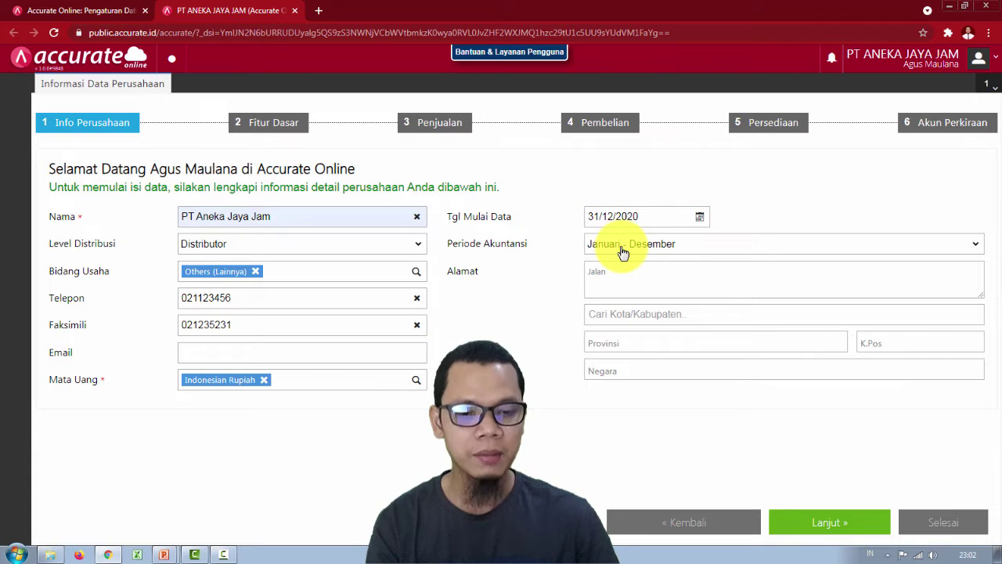
click(629, 282)
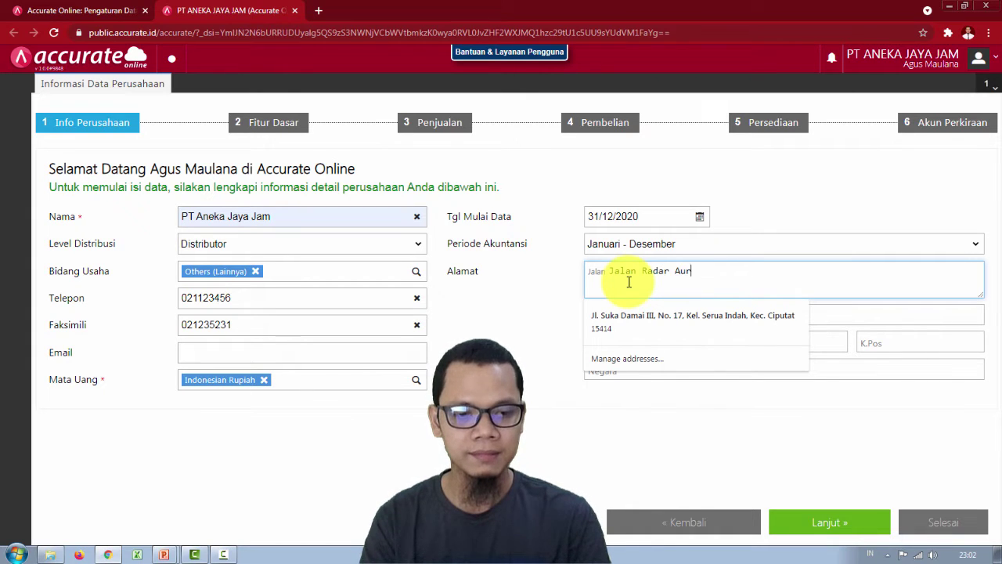
key(Tab)
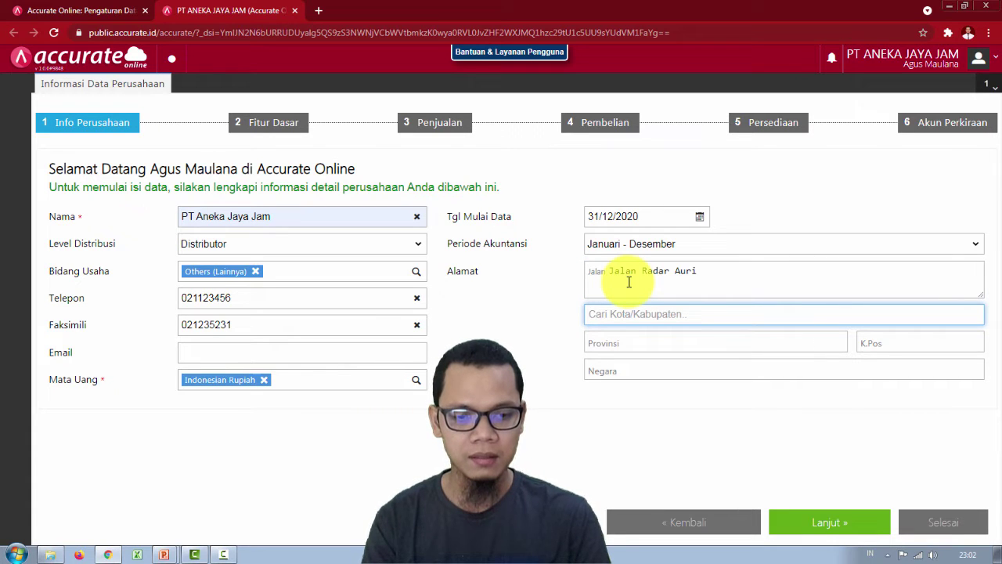
text(DK)
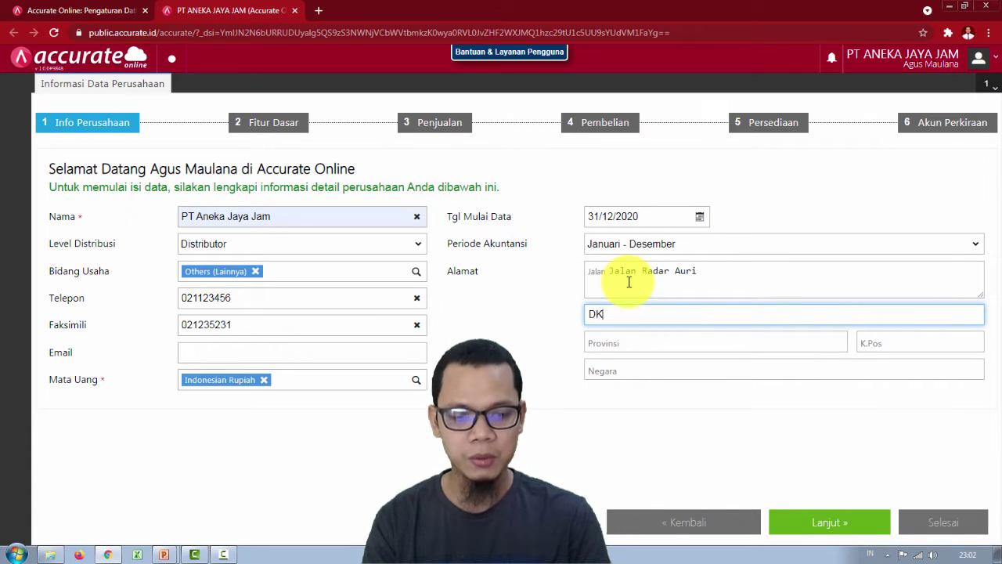
text(I)
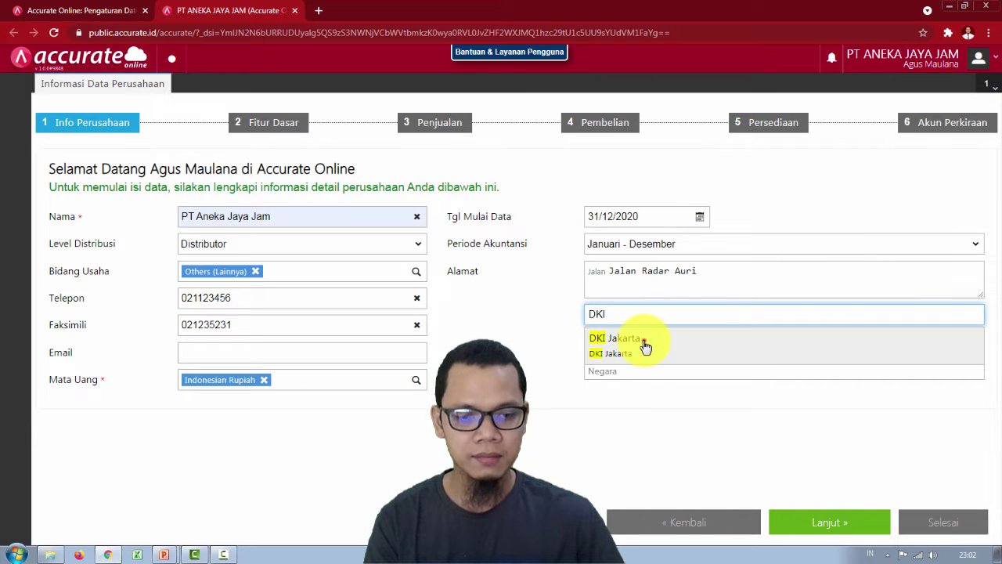
click(647, 339)
click(904, 342)
key(alt+Tab)
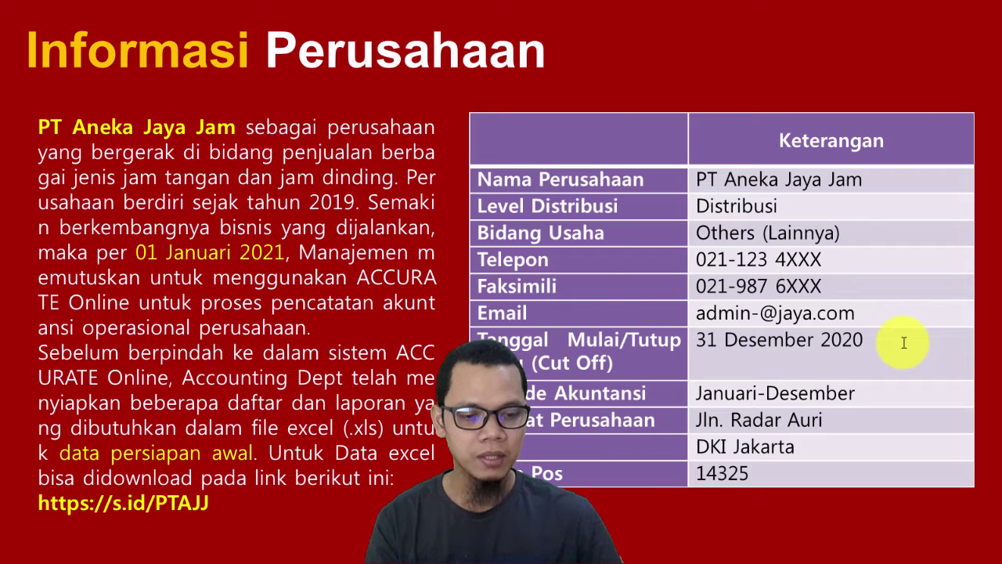
key(alt+Tab)
text(14325)
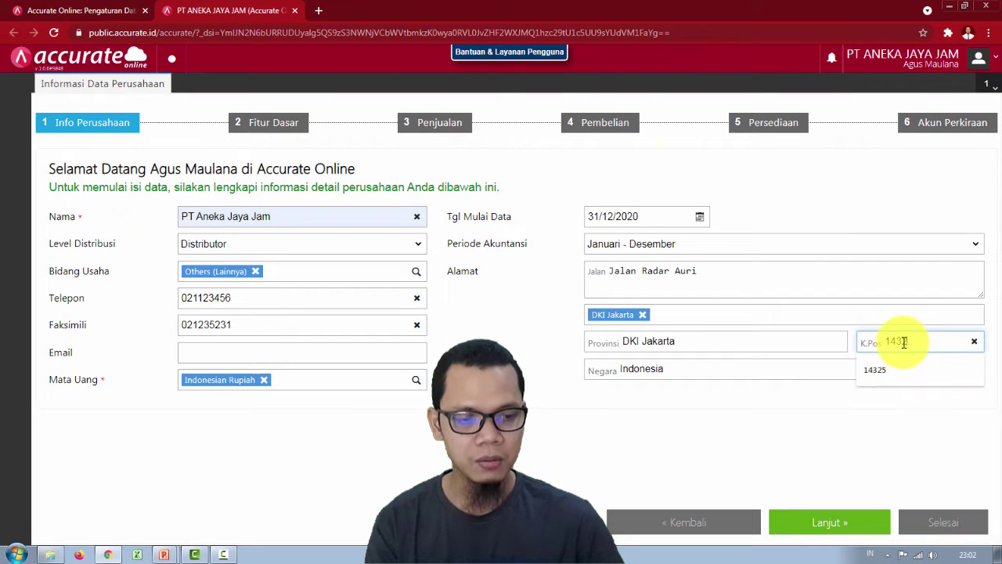
click(861, 435)
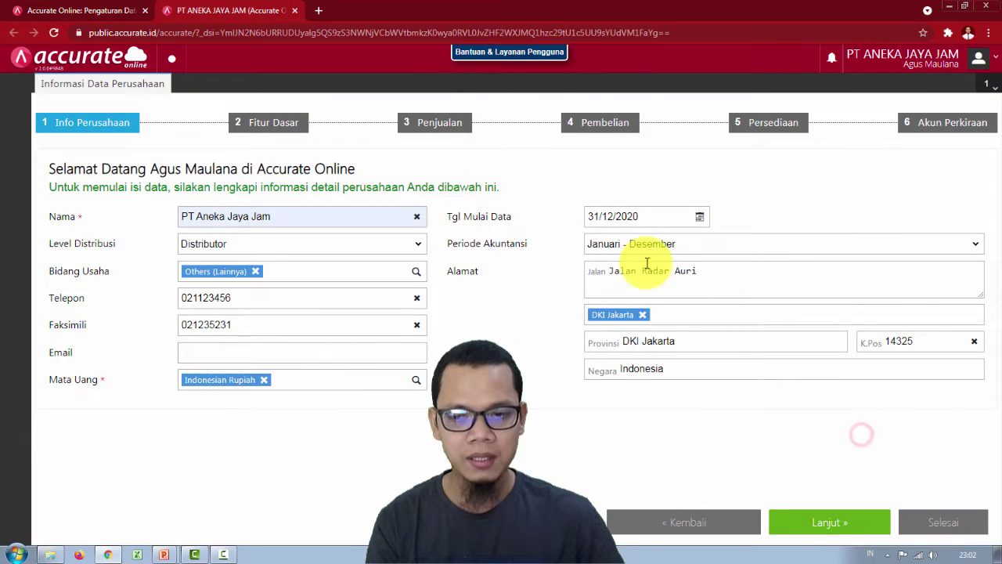
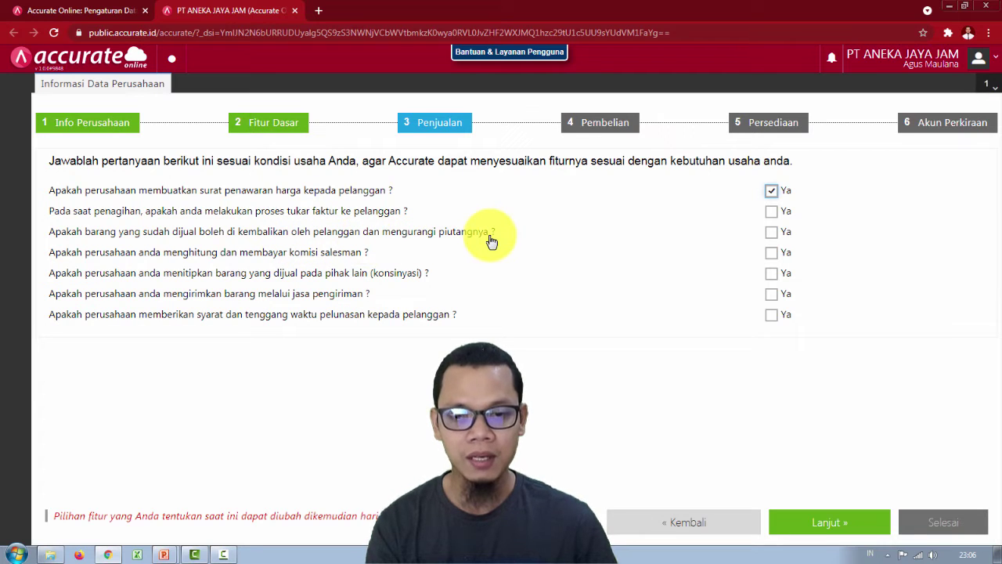
- Answer Ya for sales returns reducing customer receivables on the Penjualan step
click(769, 235)
- Underline Retur Penjualan, piutang and jasa pengiriman on the presentation slides
key(alt+Tab)
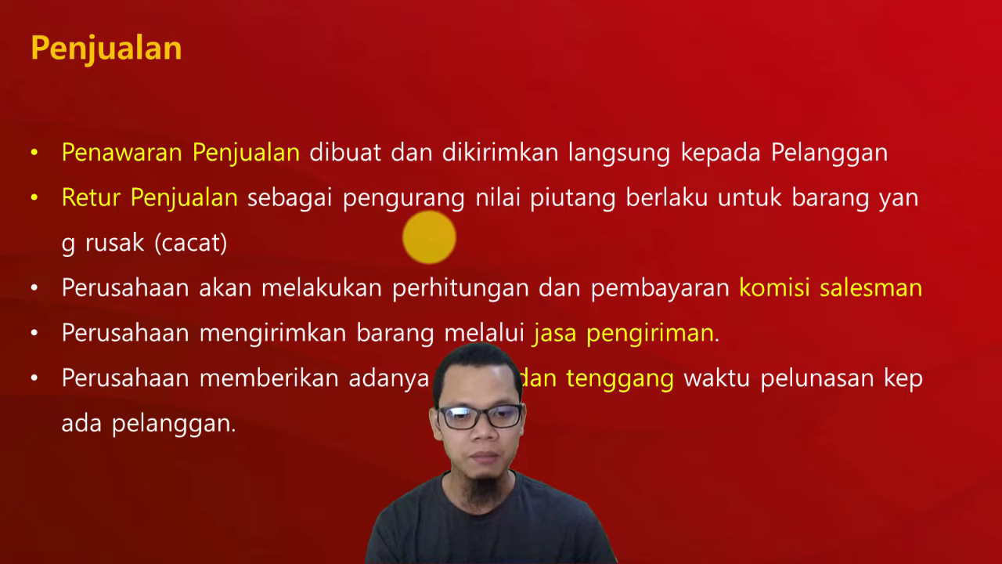
drag(88, 215, 180, 212)
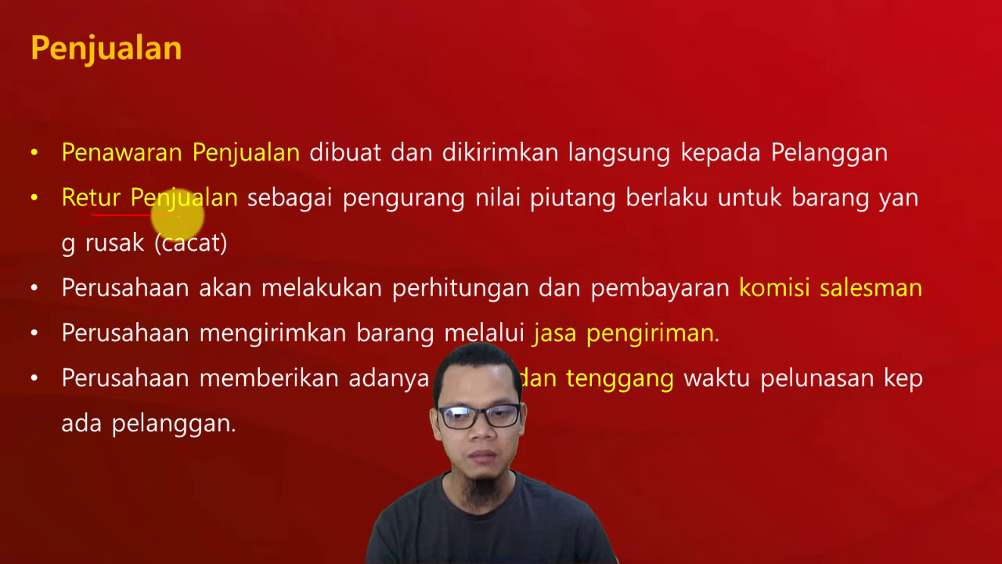
drag(530, 220, 593, 217)
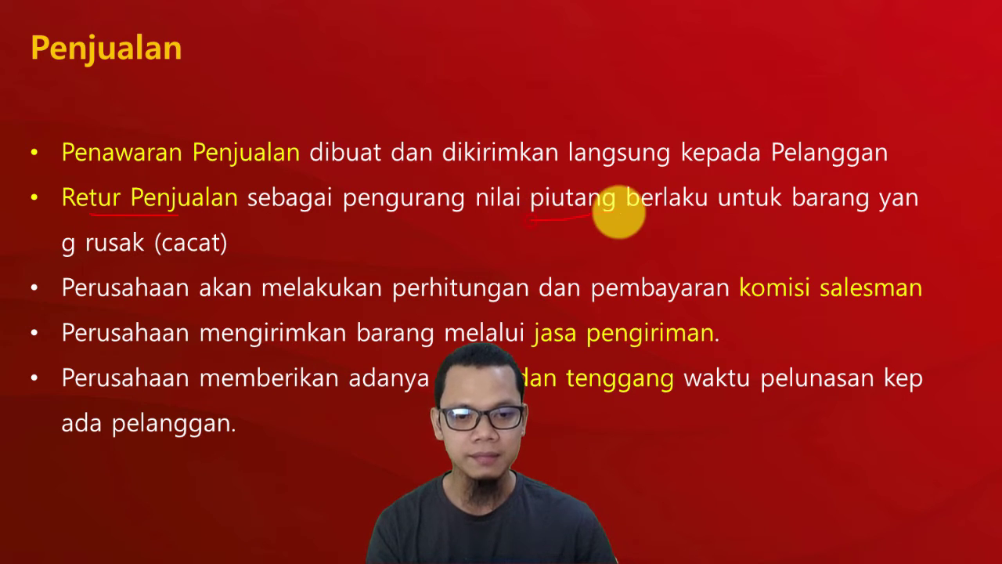
key(alt+Tab)
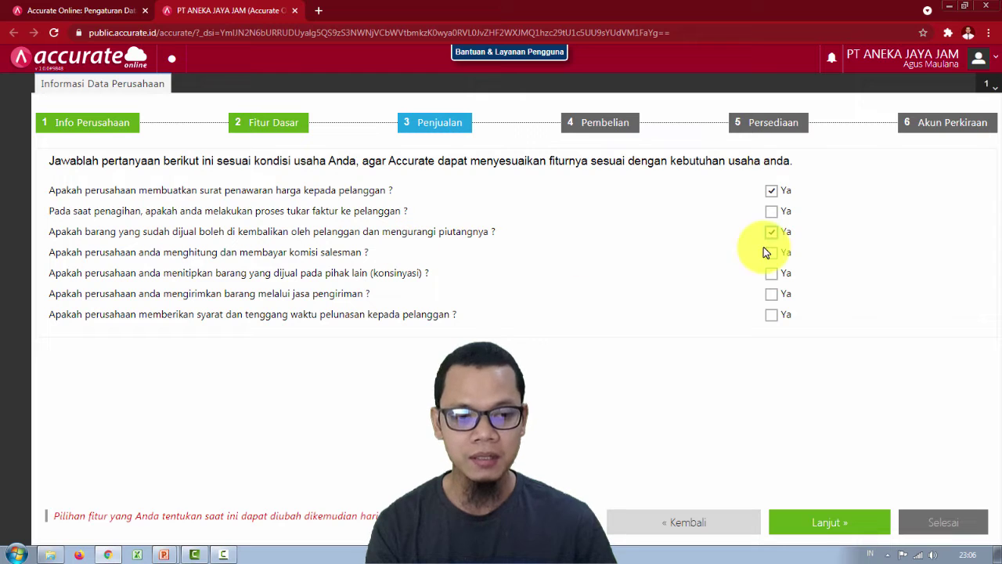
key(alt+Tab)
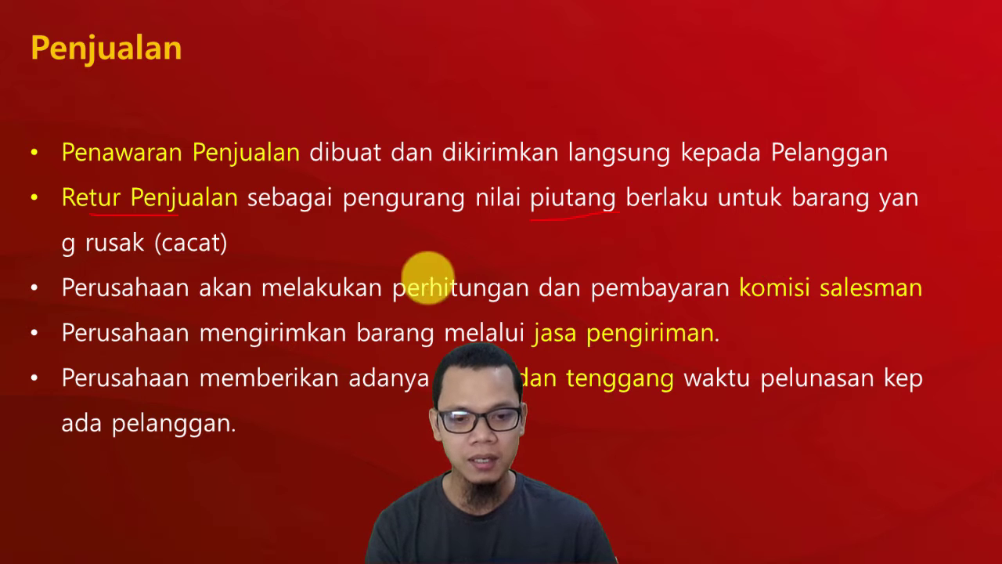
key(alt+Tab)
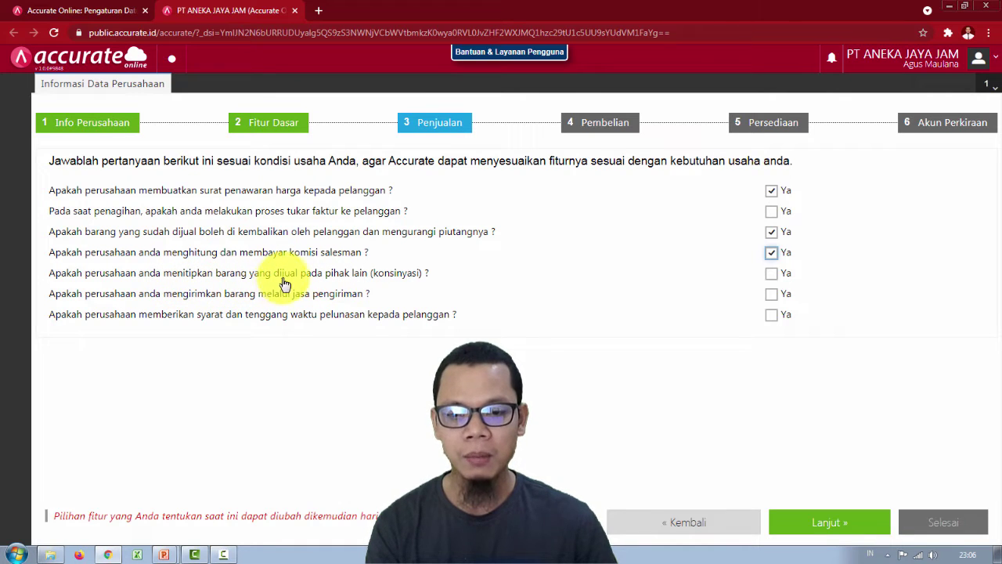
key(alt+Tab)
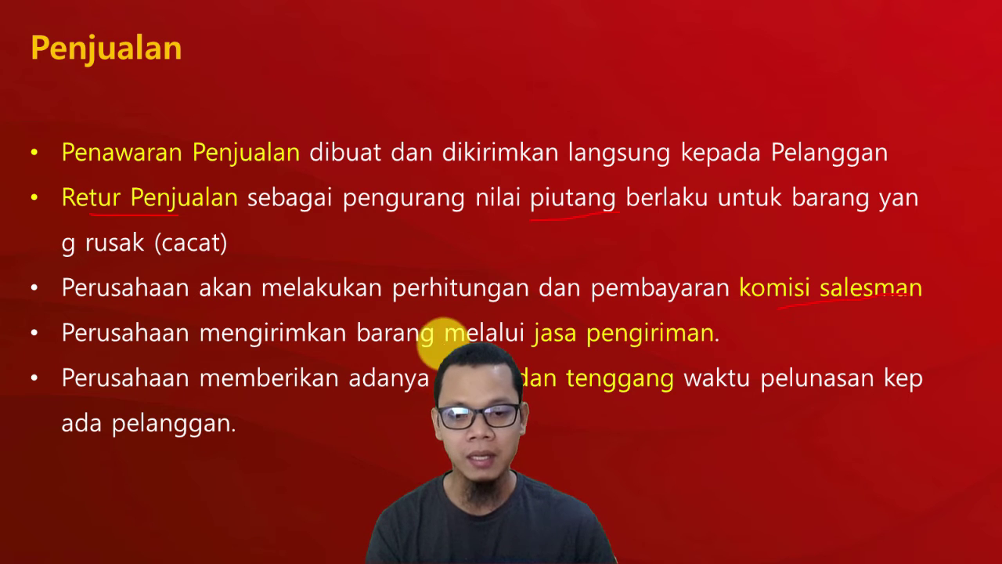
key(alt+Tab)
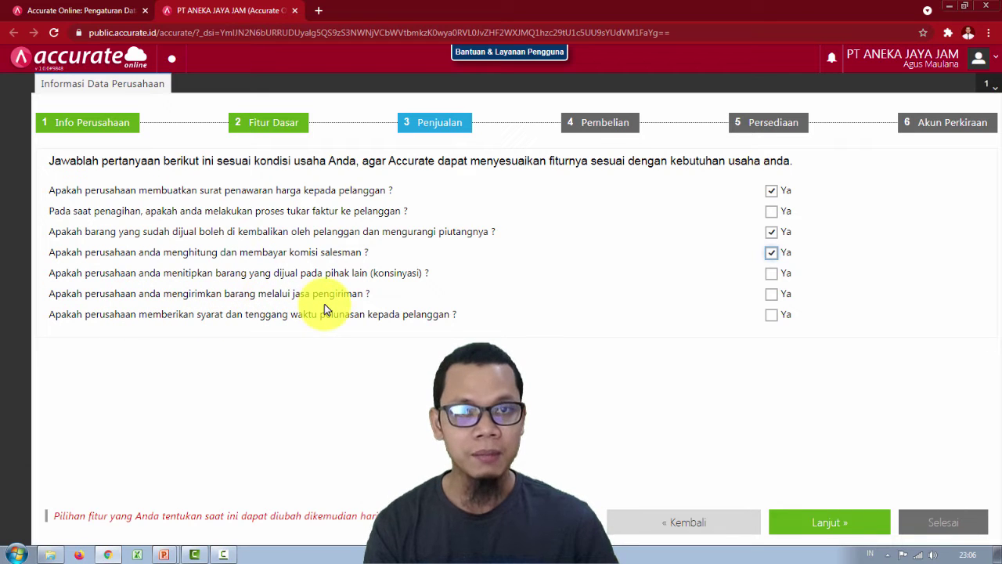
key(alt+Tab)
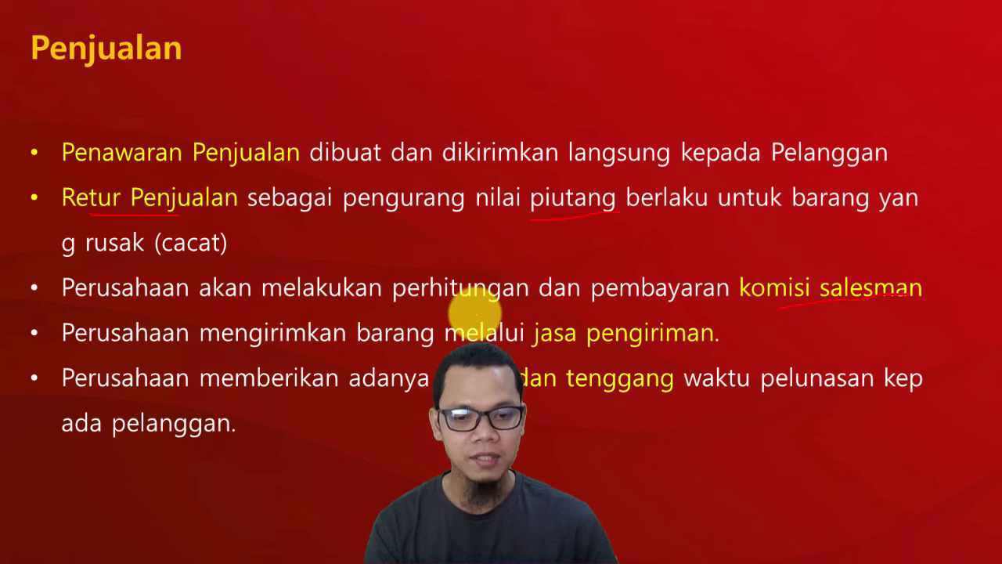
drag(536, 342, 705, 336)
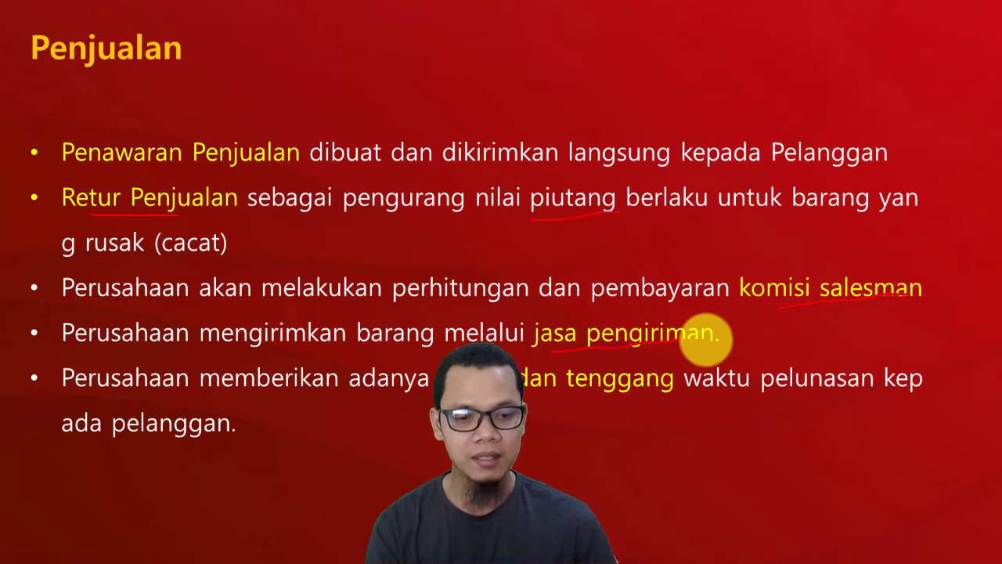
key(alt+Tab)
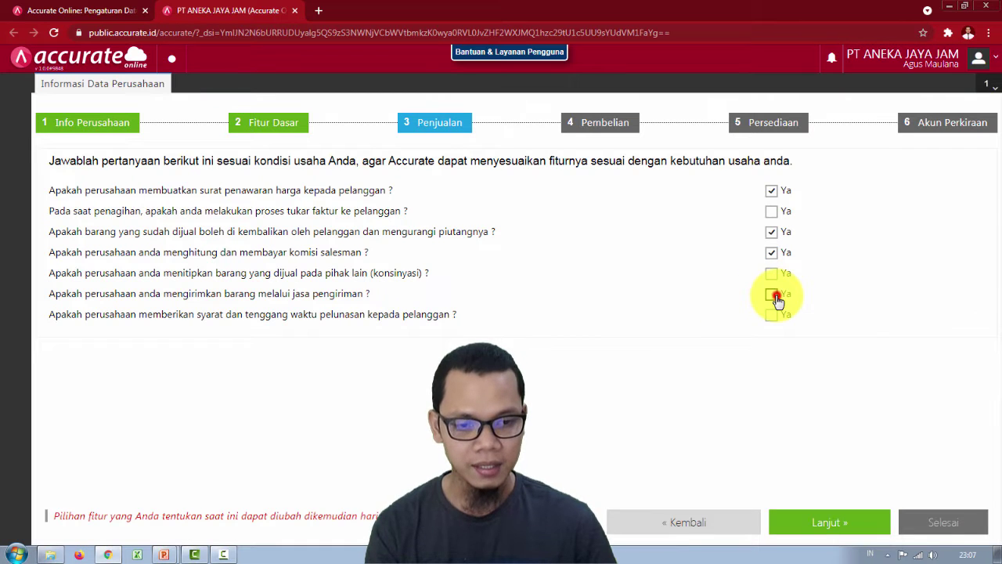
- Answer Ya for delivery-service shipping and customer payment terms, then advance to Pembelian
click(774, 295)
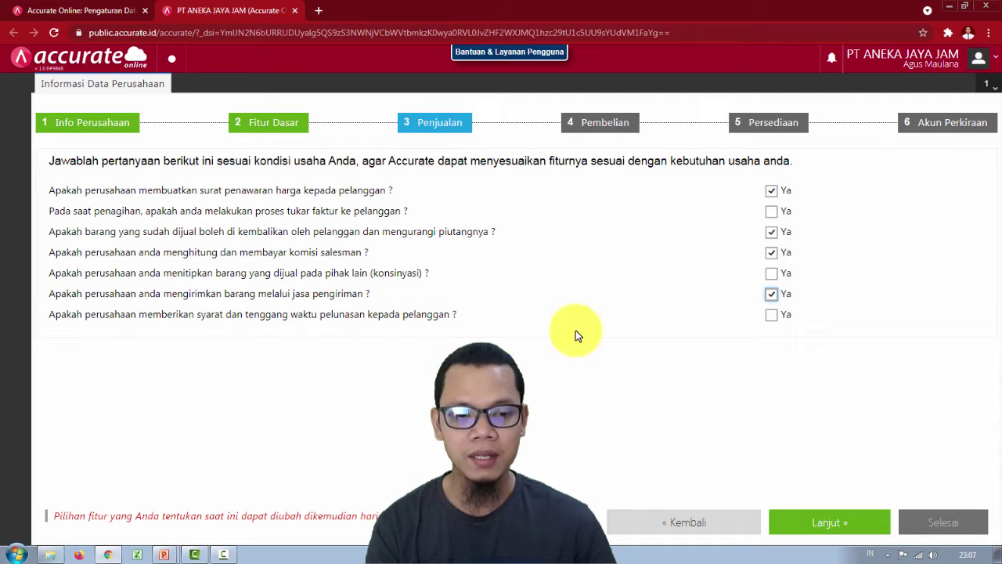
click(772, 315)
key(alt+Tab)
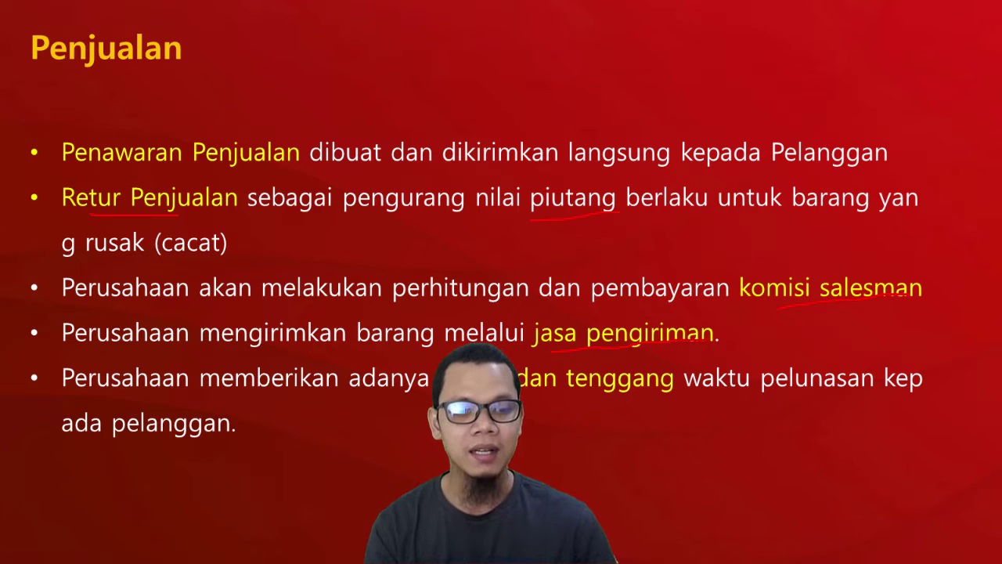
key(alt+Tab)
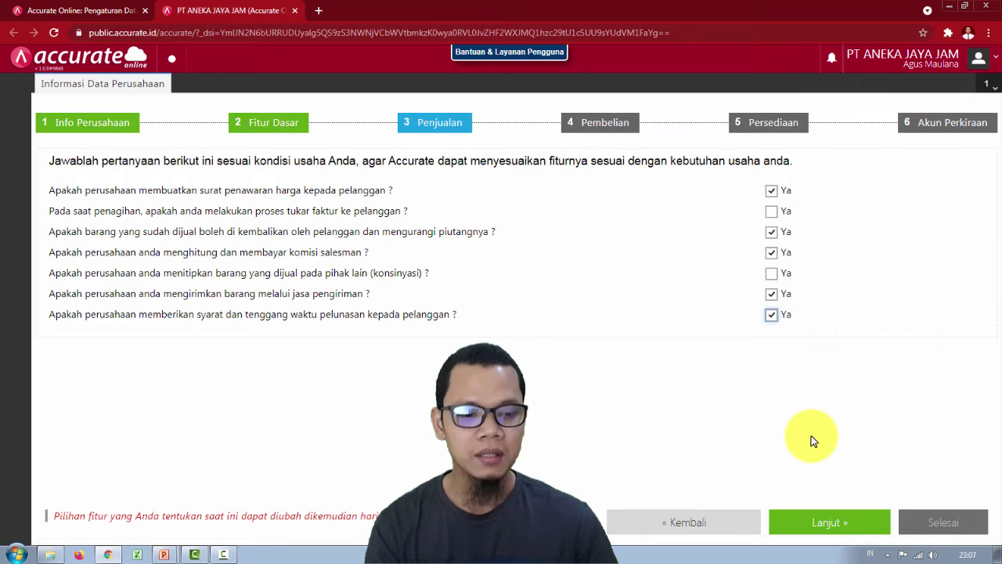
click(846, 525)
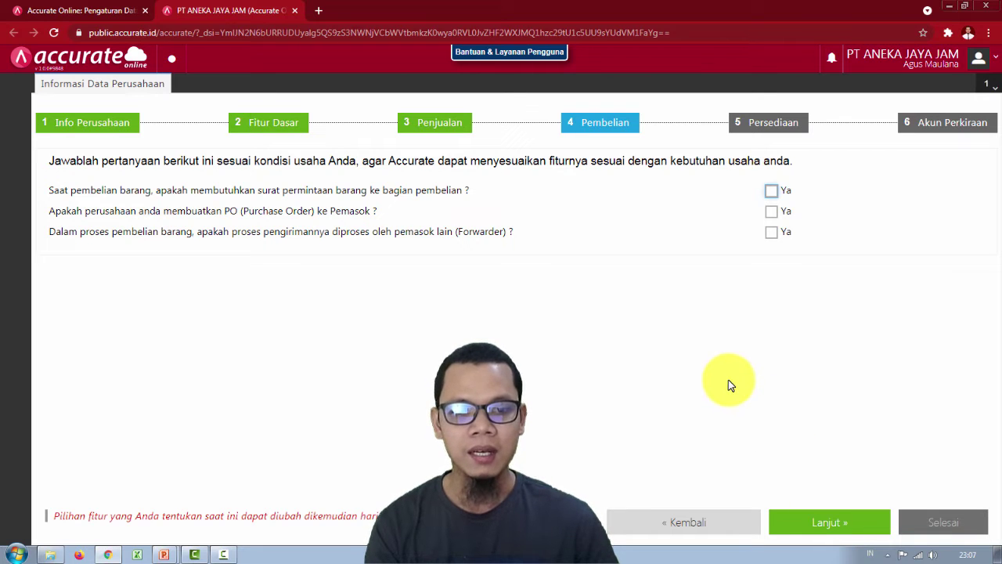
- Advance the presentation slides to the Pembelian section
key(alt+Tab)
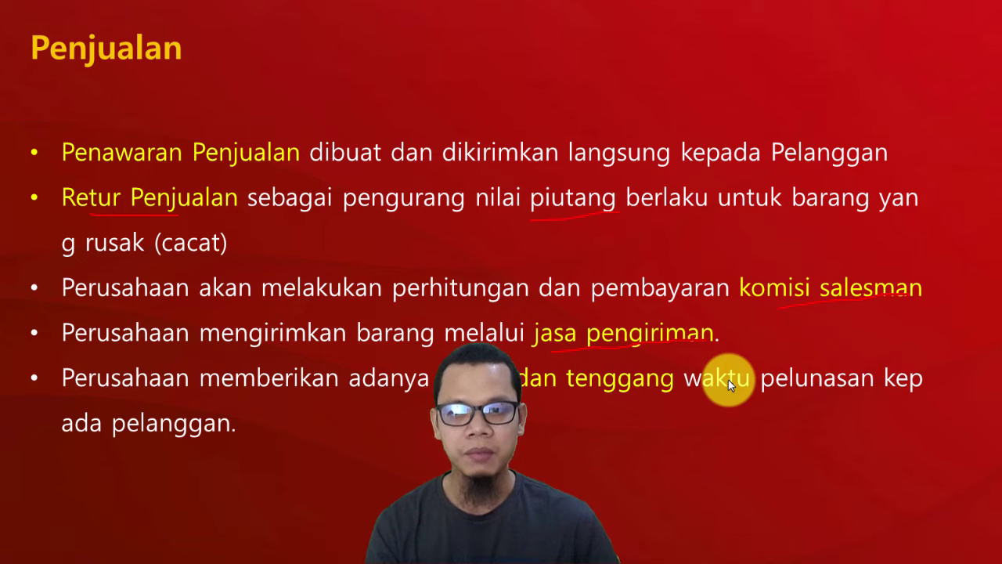
click(728, 384)
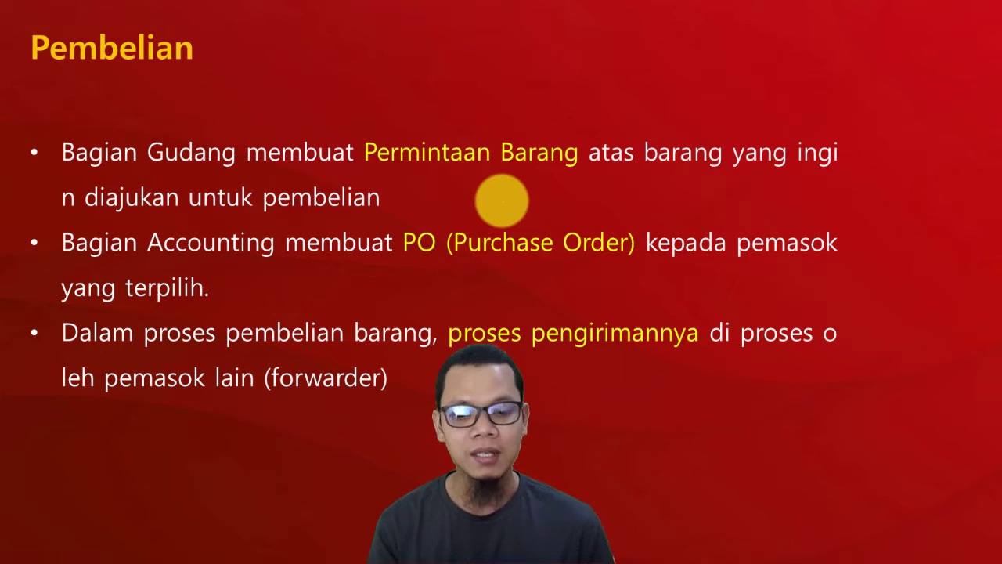
key(alt+Tab)
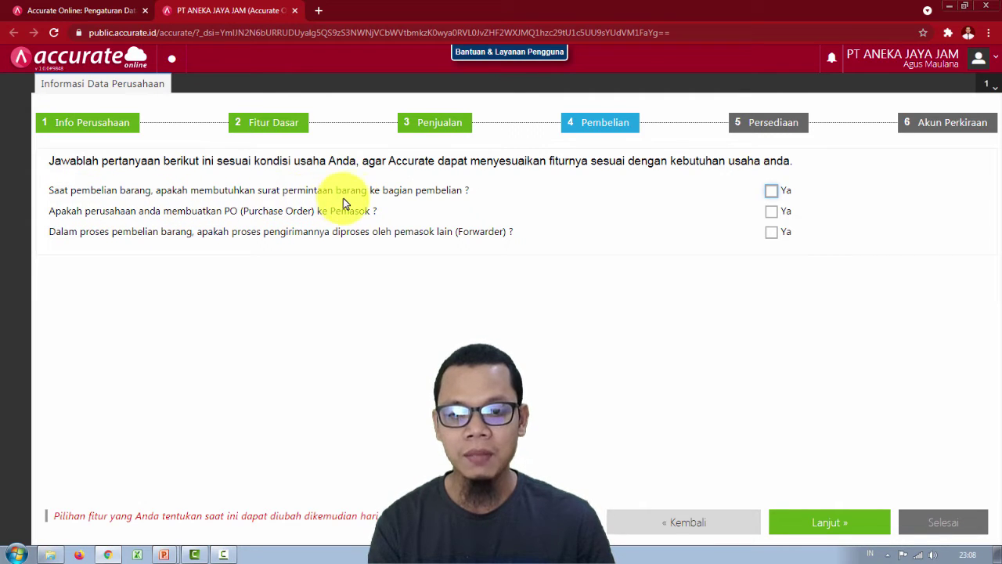
- Answer Ya for goods requests, supplier purchase orders and forwarder shipping, then continue
click(772, 191)
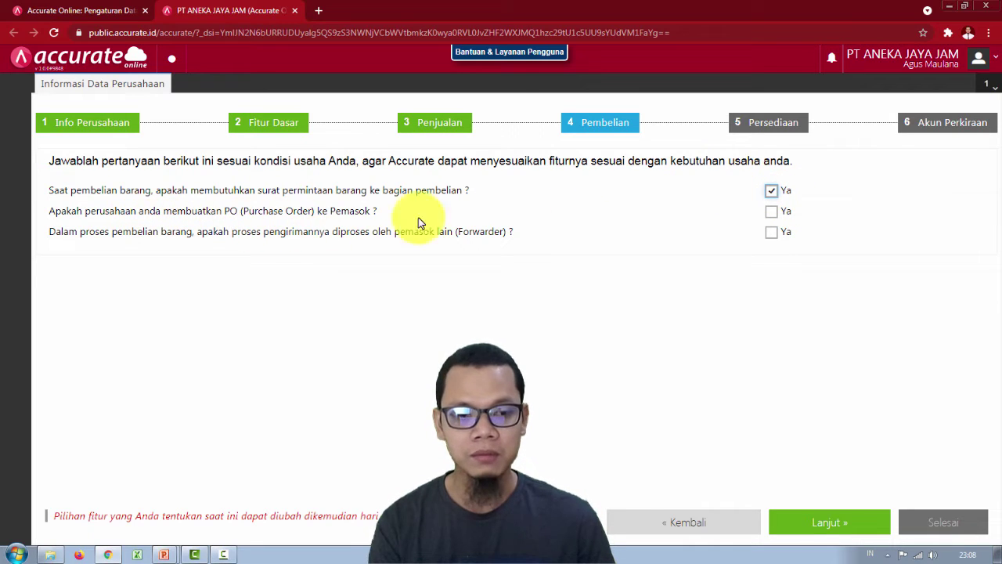
click(772, 210)
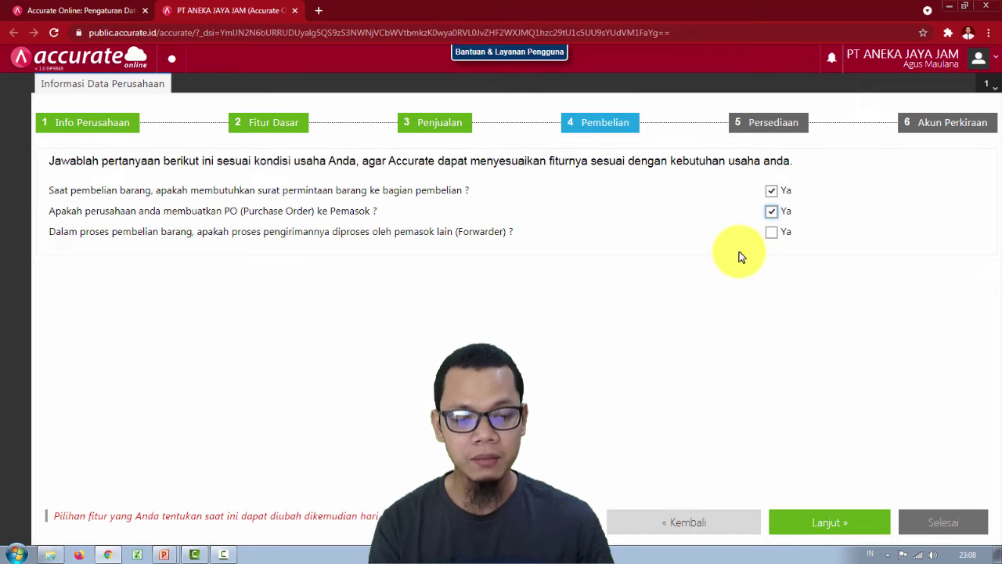
click(769, 233)
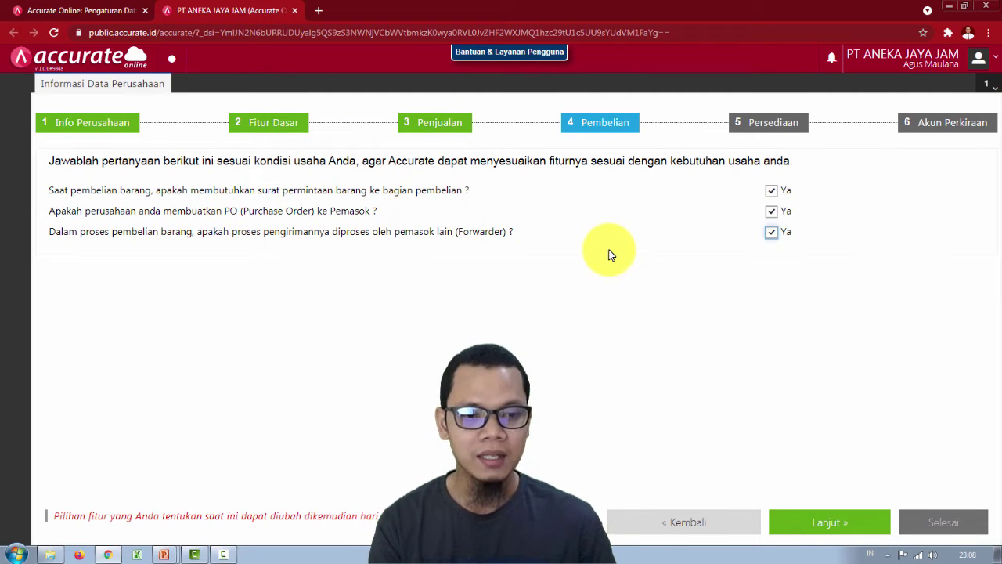
click(786, 231)
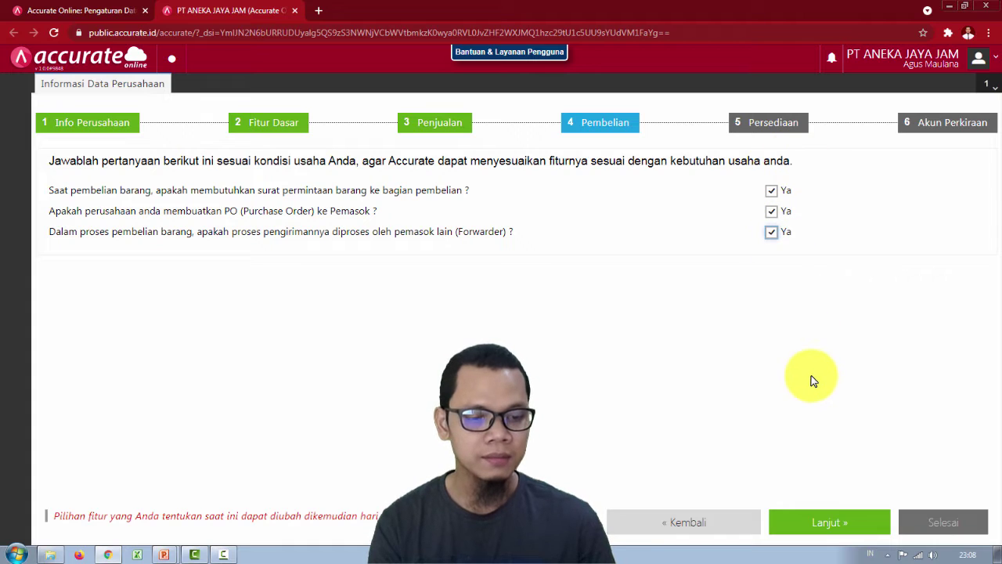
click(850, 523)
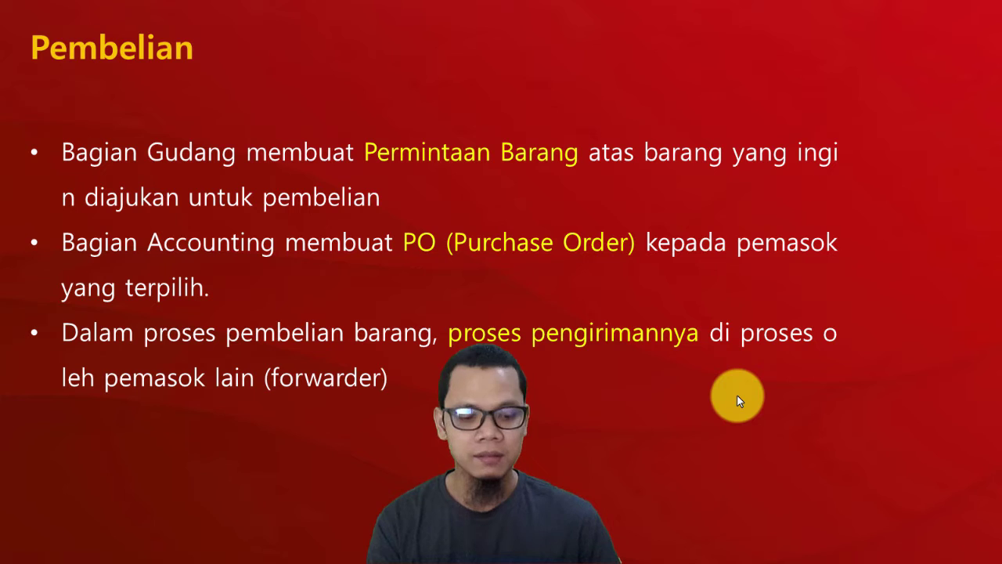
- Mark multiple warehouses and production as Ya, choose FIFO costing, and move to Akun Perkiraan
click(737, 399)
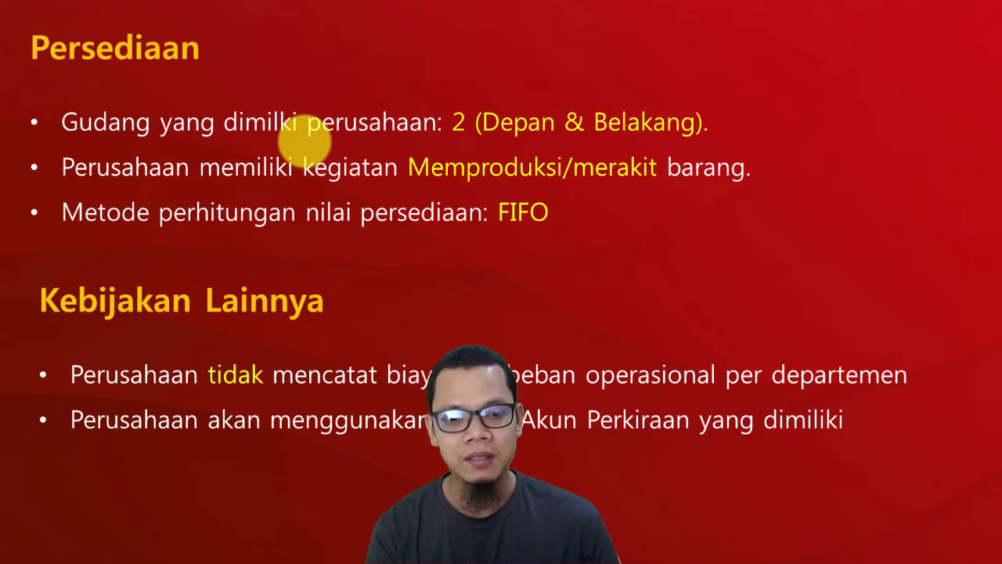
key(alt+Tab)
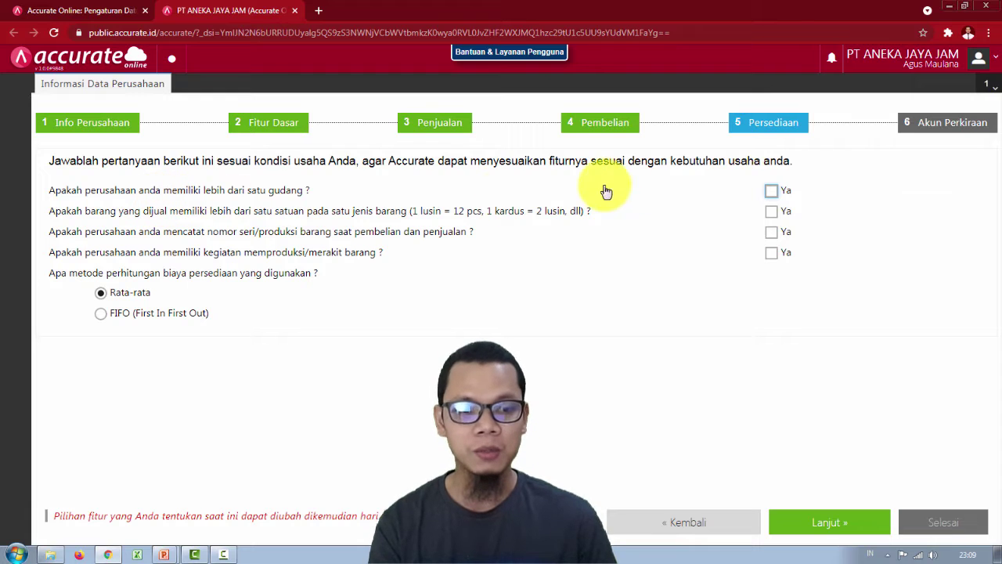
click(770, 192)
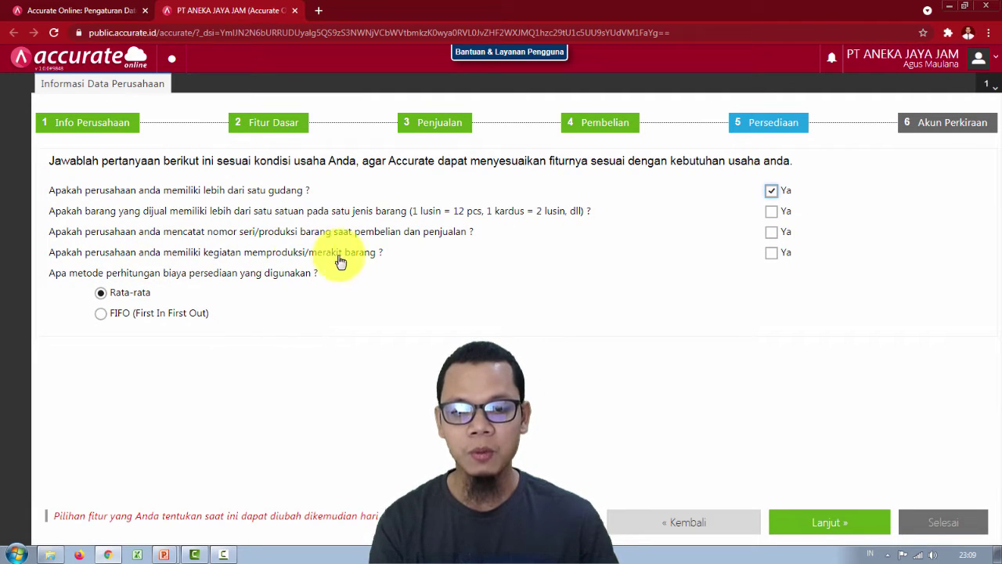
click(774, 253)
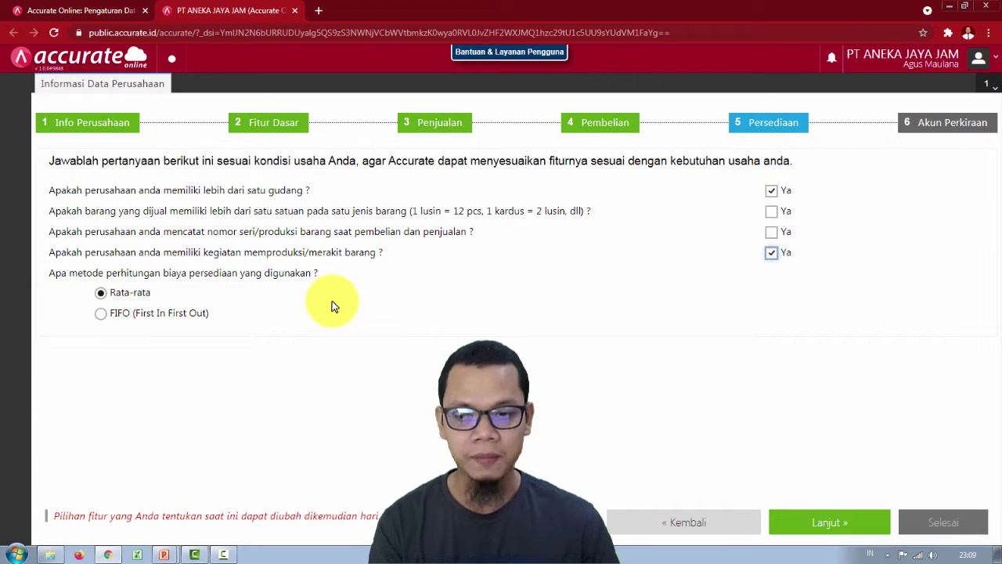
click(181, 316)
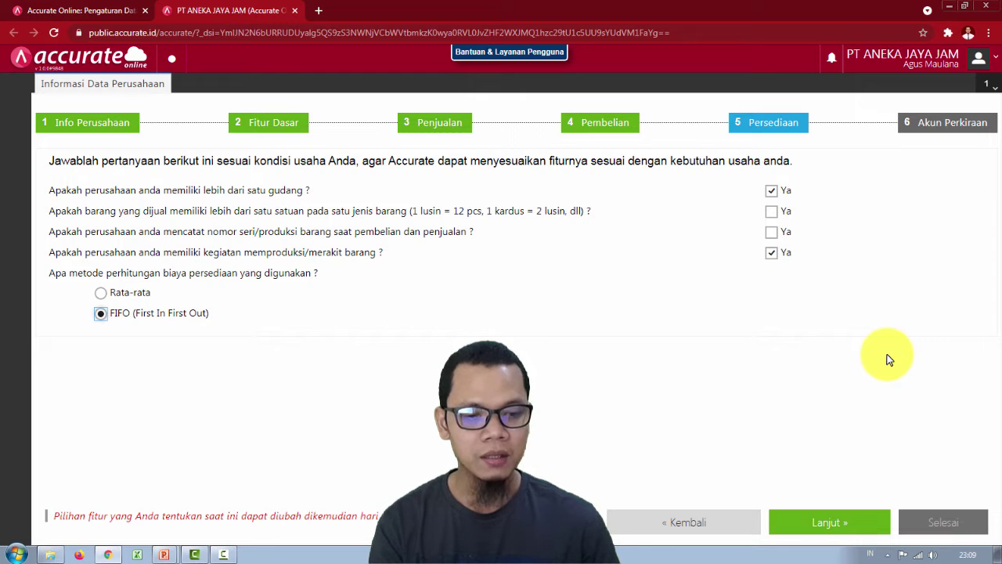
click(852, 523)
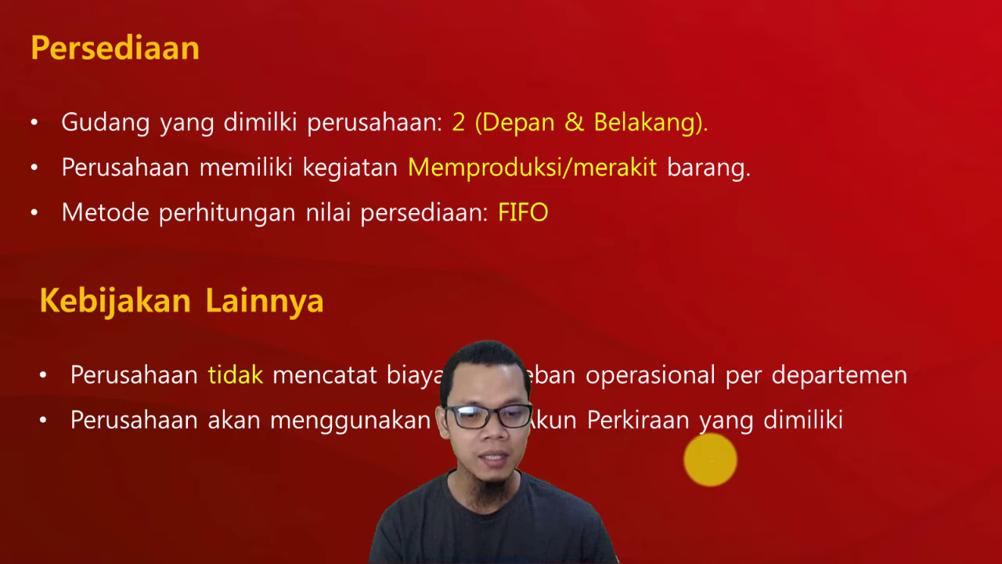
key(alt+Tab)
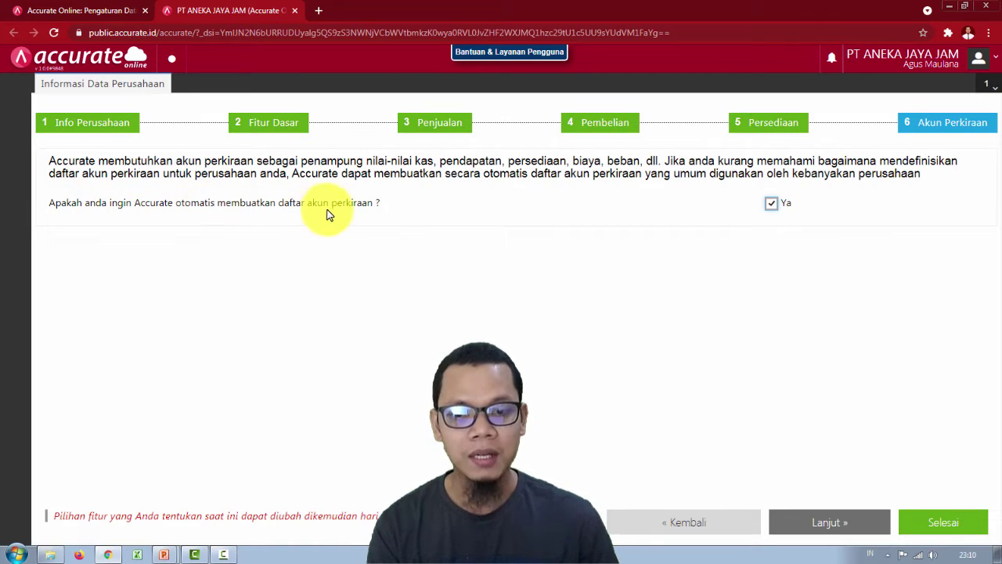
- Toggle automatic chart-of-accounts creation, then step back once in the wizard
click(771, 205)
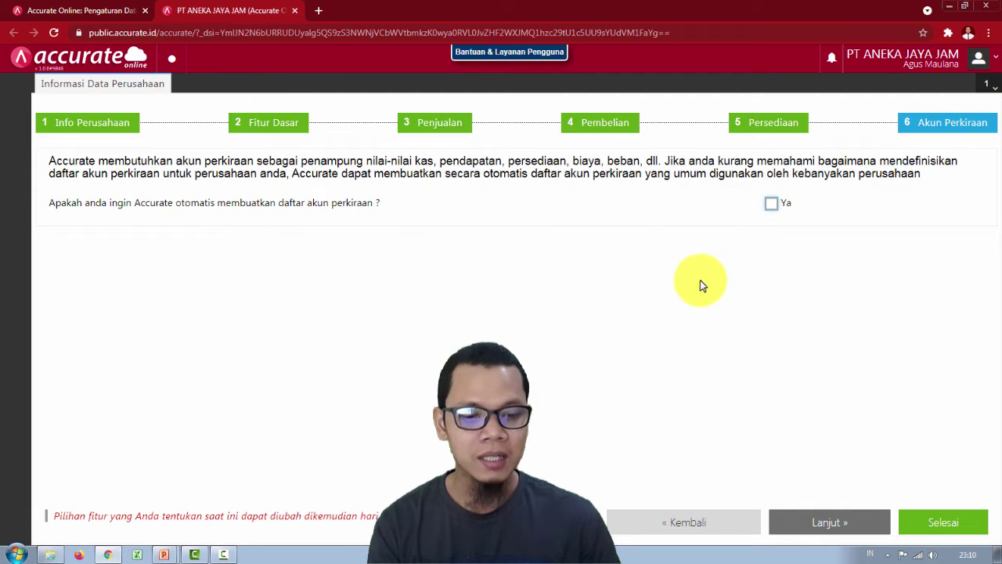
click(704, 530)
click(704, 530)
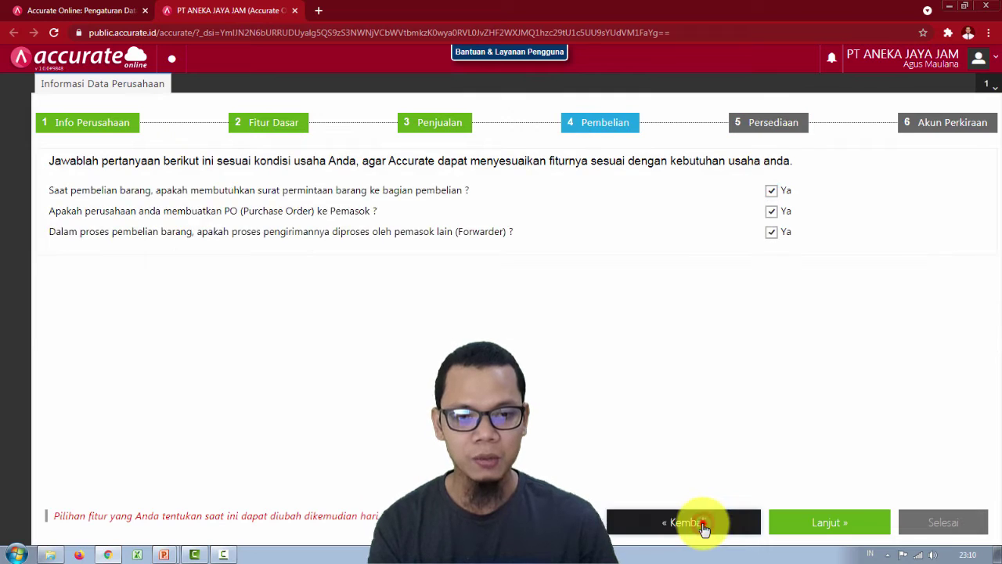
click(704, 529)
click(704, 529)
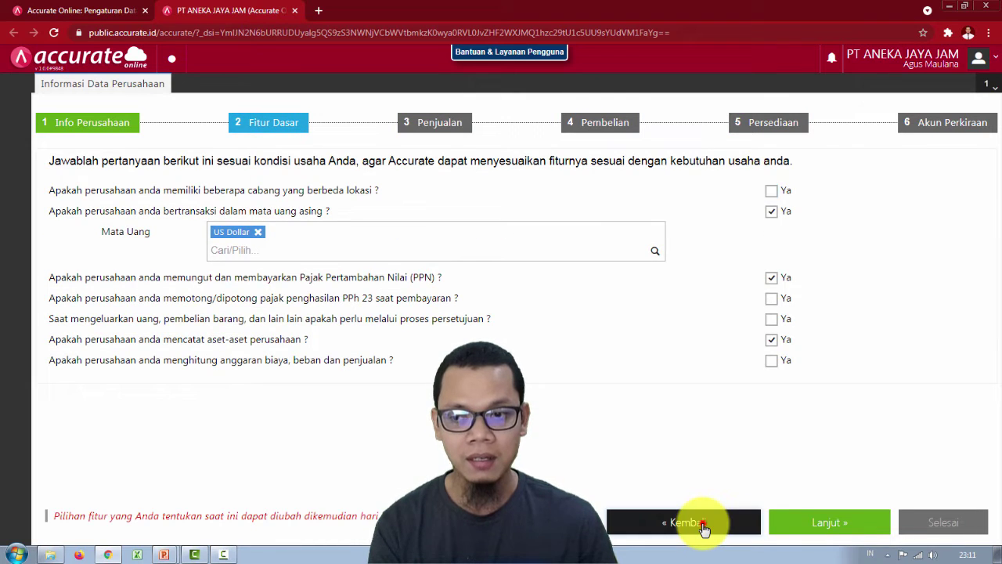
click(704, 530)
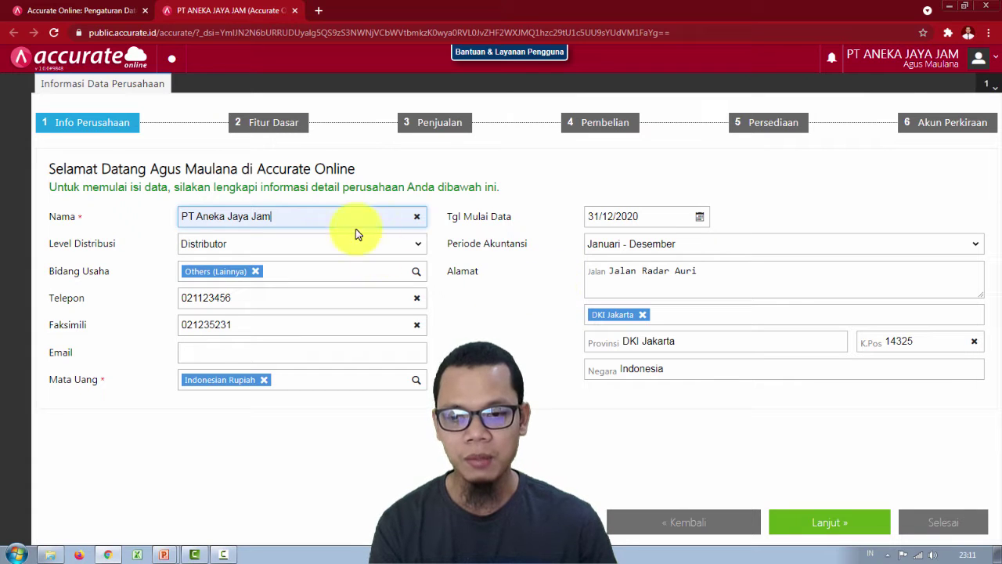
click(835, 528)
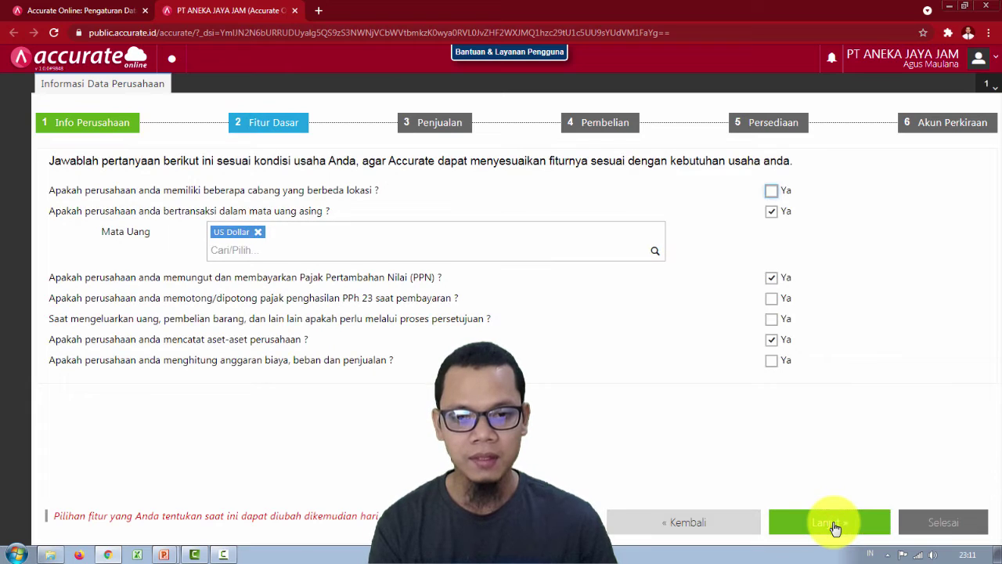
click(836, 528)
click(836, 529)
click(836, 528)
click(836, 529)
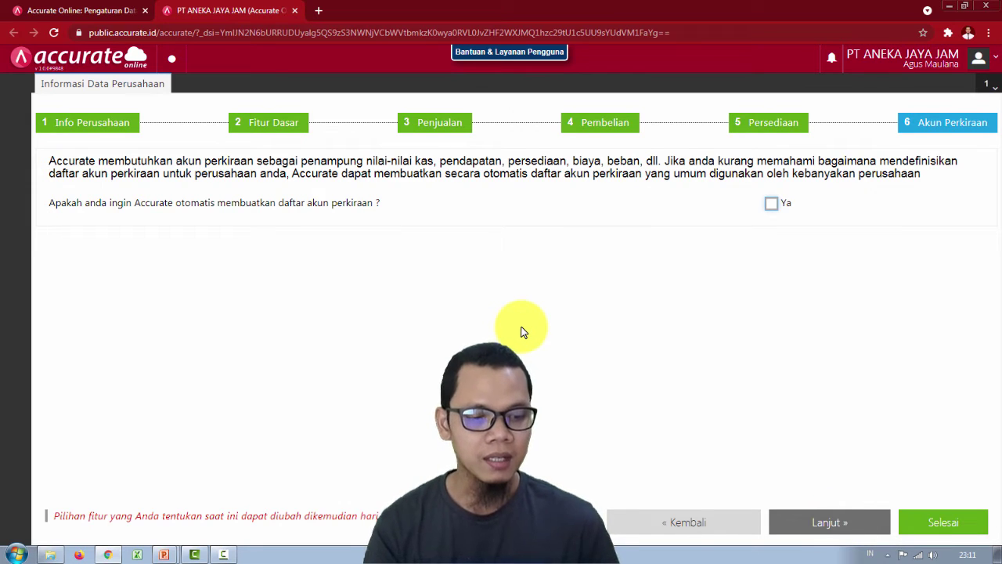
- Finish the wizard with Selesai and tick 'Tidak perlu ditampilkan lagi' for navigation tips
click(943, 526)
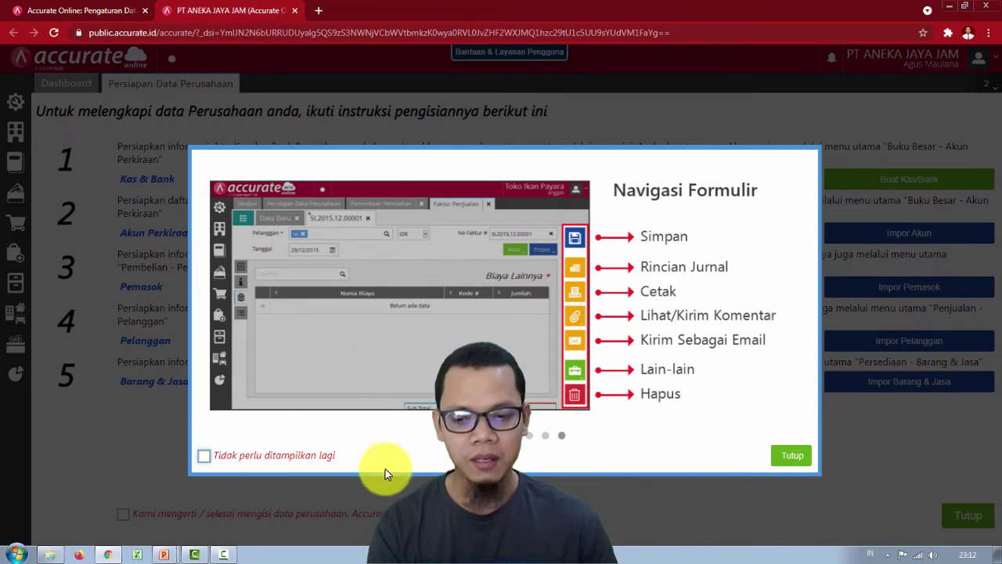
click(204, 456)
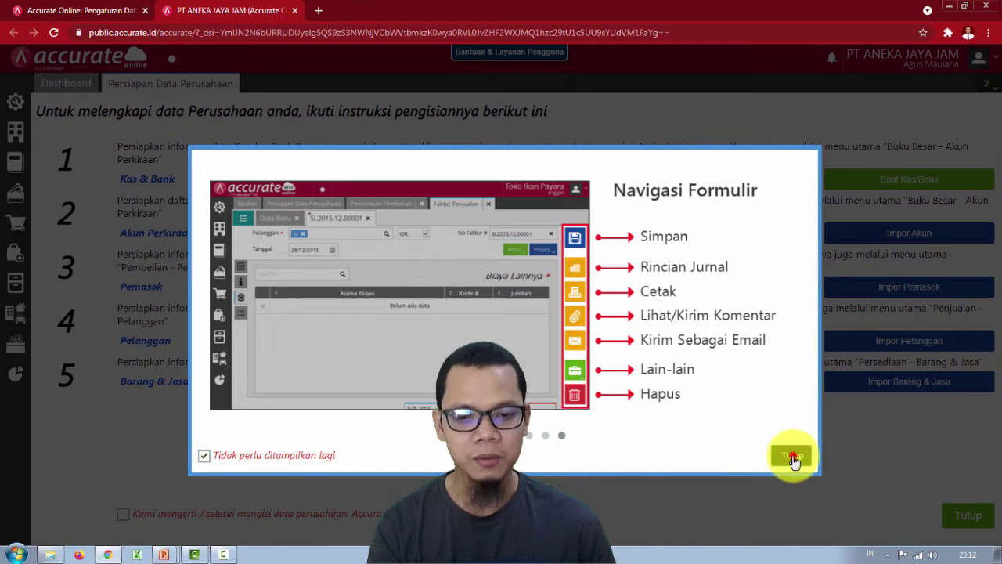
- Close the Navigasi Formulir tips and switch to another open window
click(792, 457)
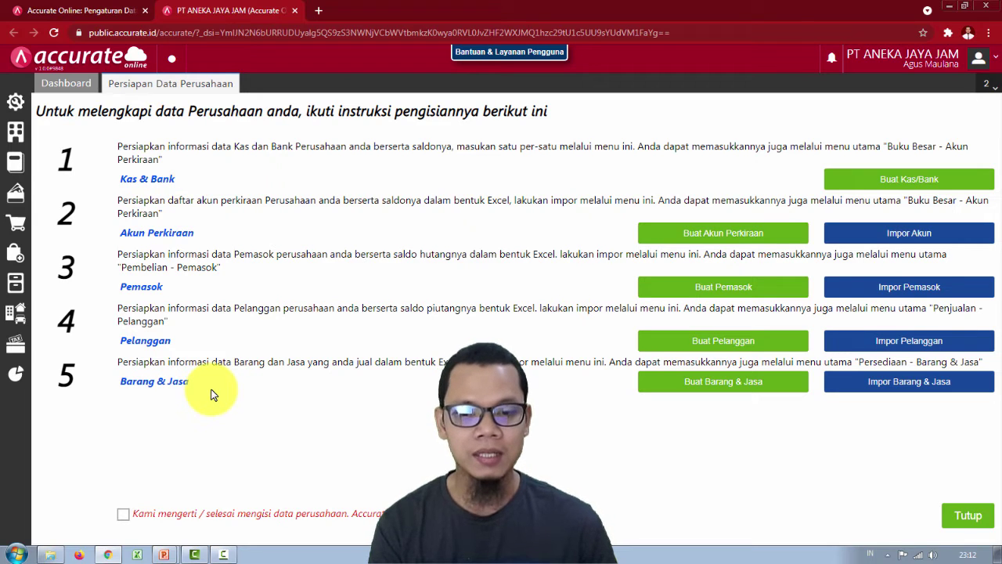
key(alt+Tab)
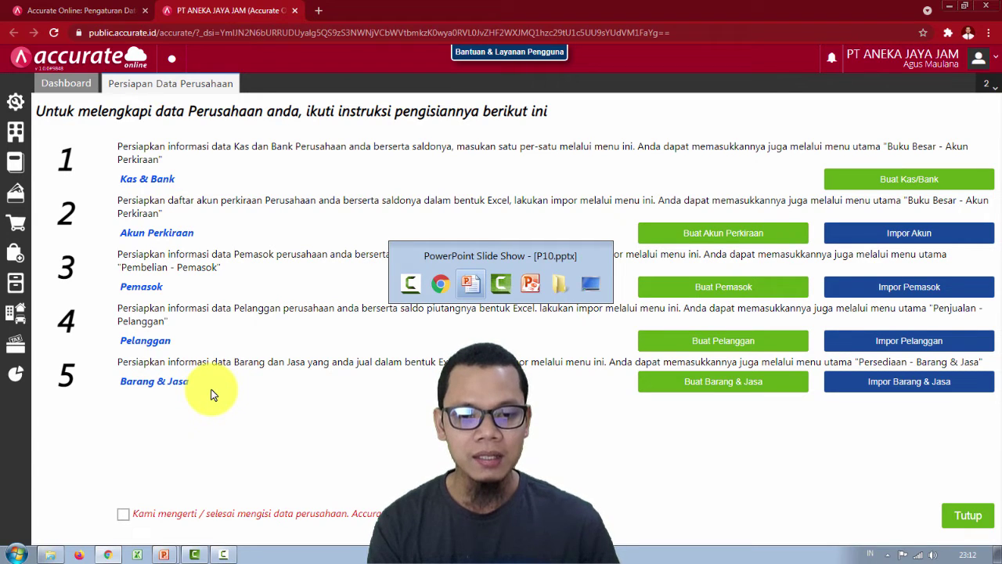
key(alt+Tab)
key(alt+Tab)
key(alt+Tab)
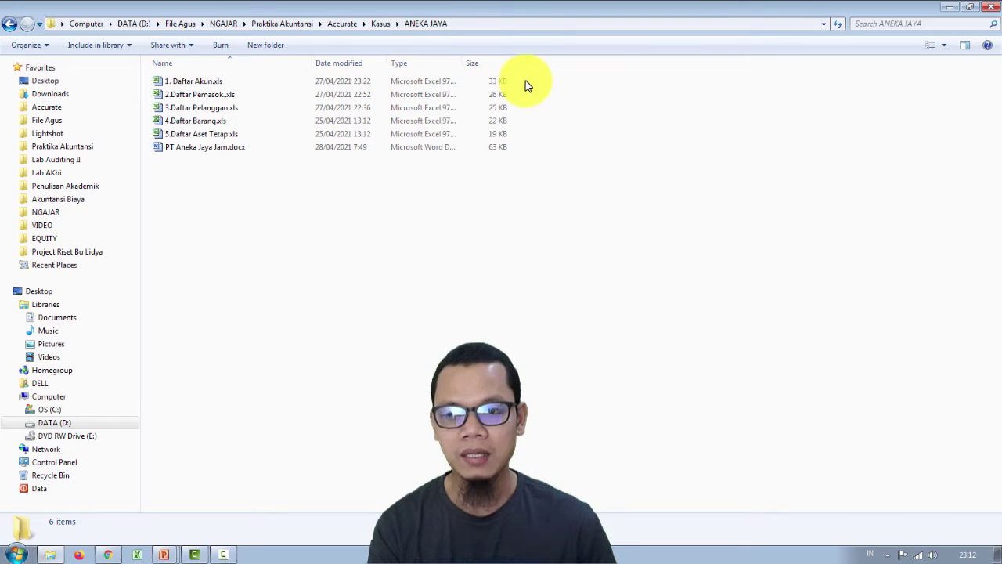
click(225, 99)
click(225, 121)
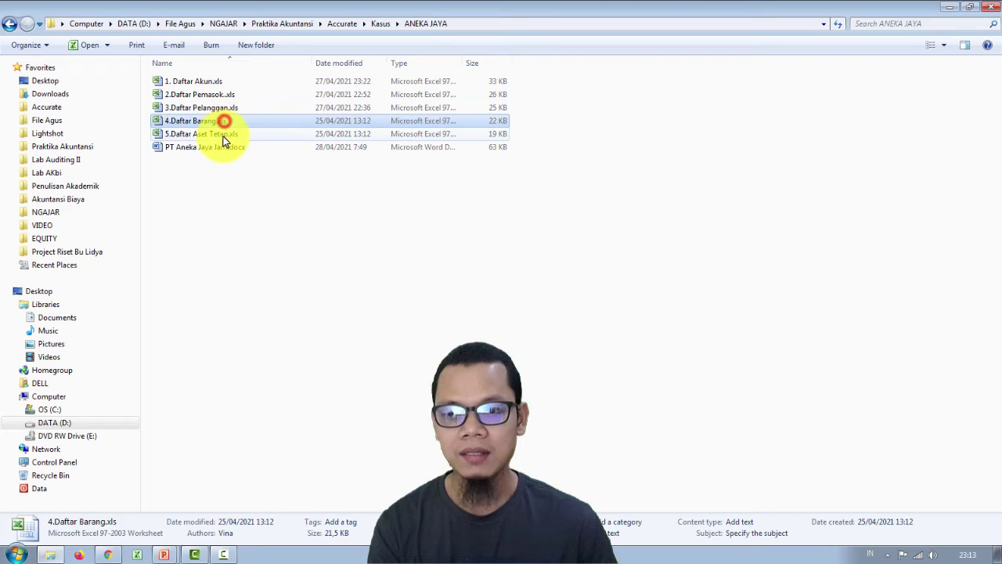
click(222, 134)
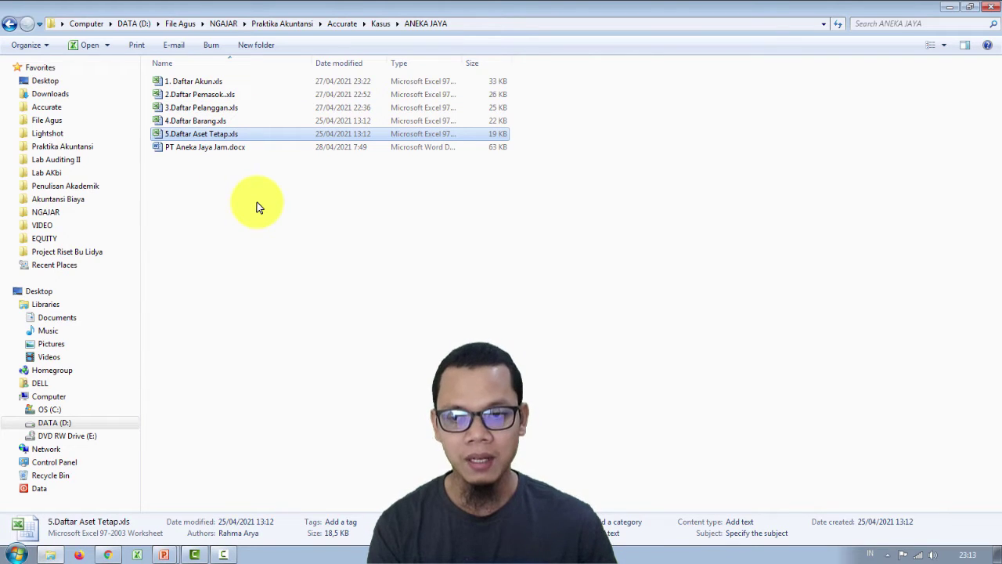
key(alt+Tab)
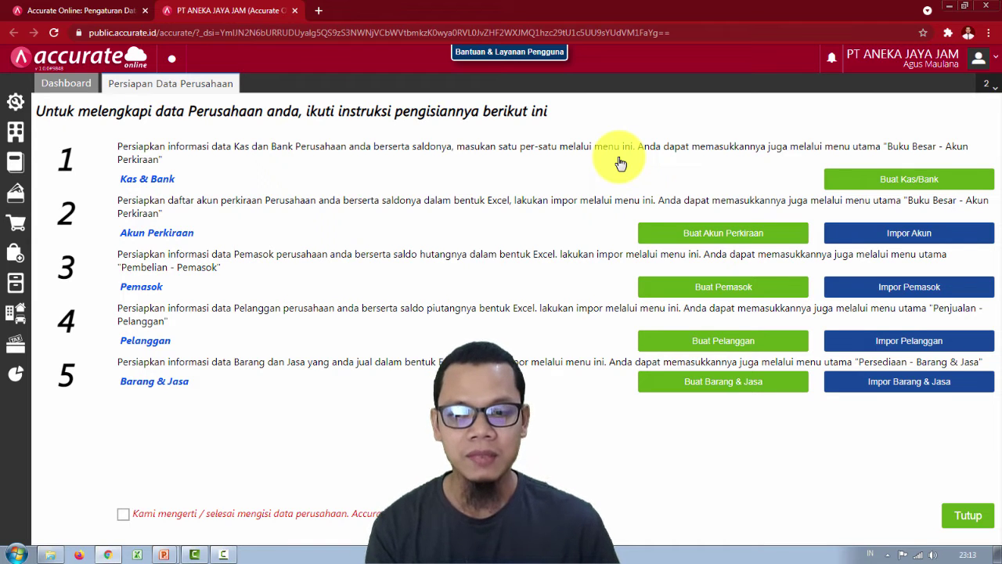
- Open 1. Daftar Akun.xls in Excel from the ANEKA JAYA folder, review it, and return
key(alt+Tab)
click(237, 80)
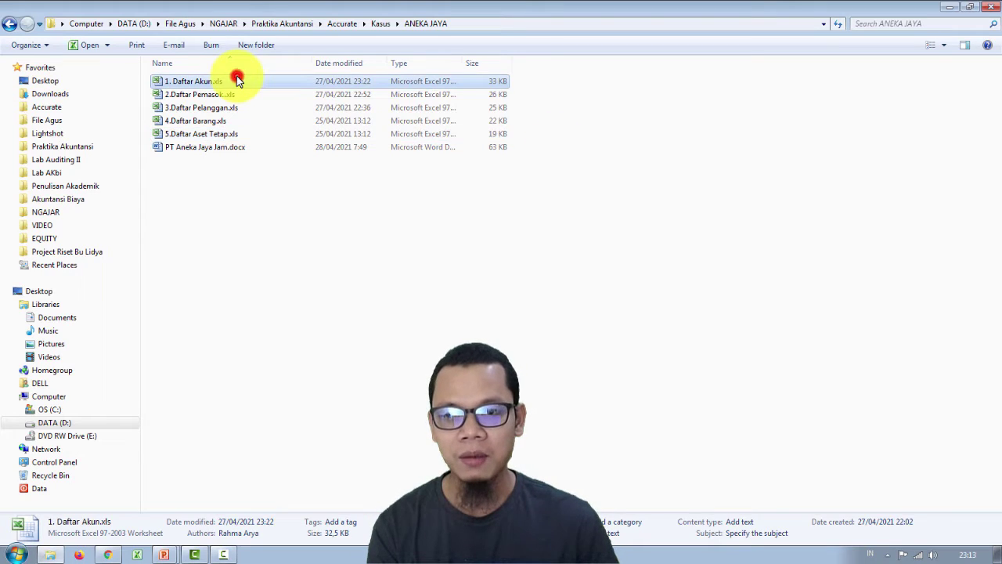
double_click(236, 80)
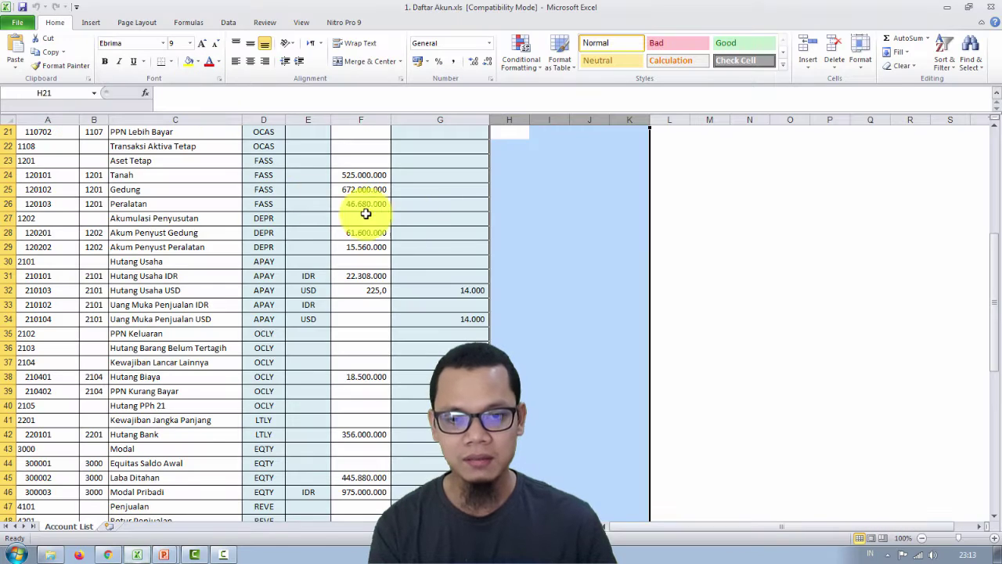
scroll(433, 217, up, 4)
scroll(433, 216, up, 3)
click(447, 175)
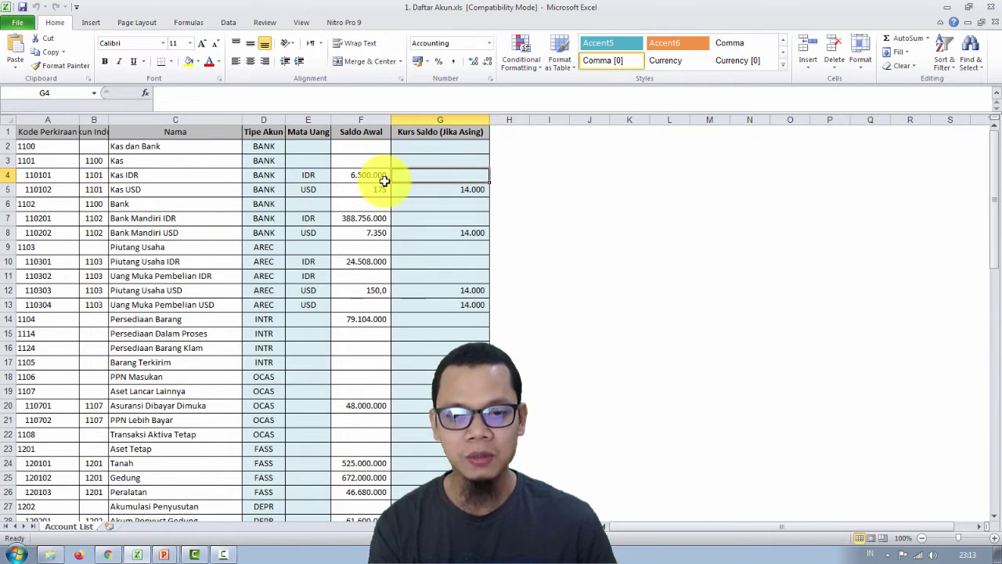
key(alt+Tab)
key(alt+Tab)
key(alt+Tab)
key(alt+Tab)
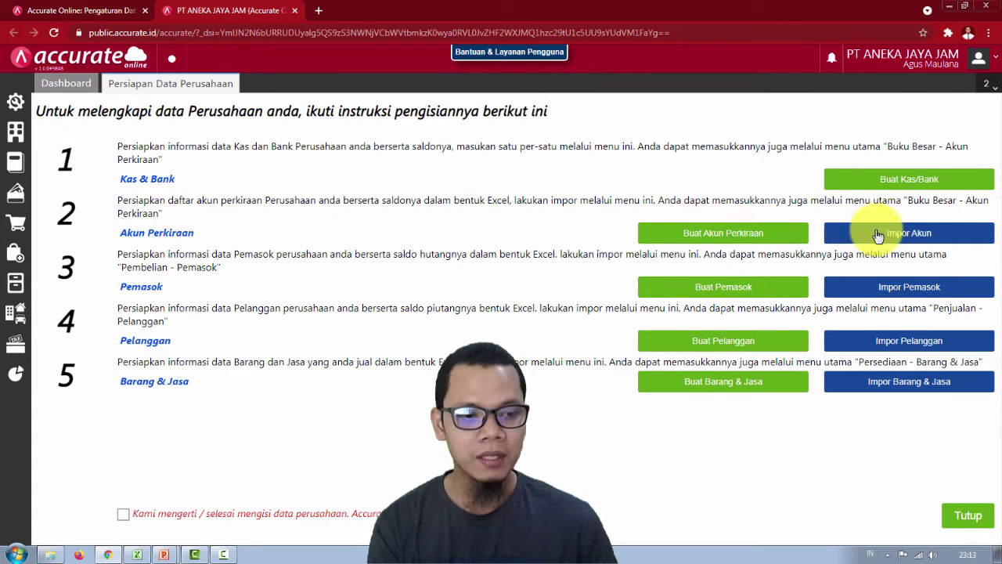
- Upload 1. Daftar Akun.xls on the Impor Akun page
click(925, 237)
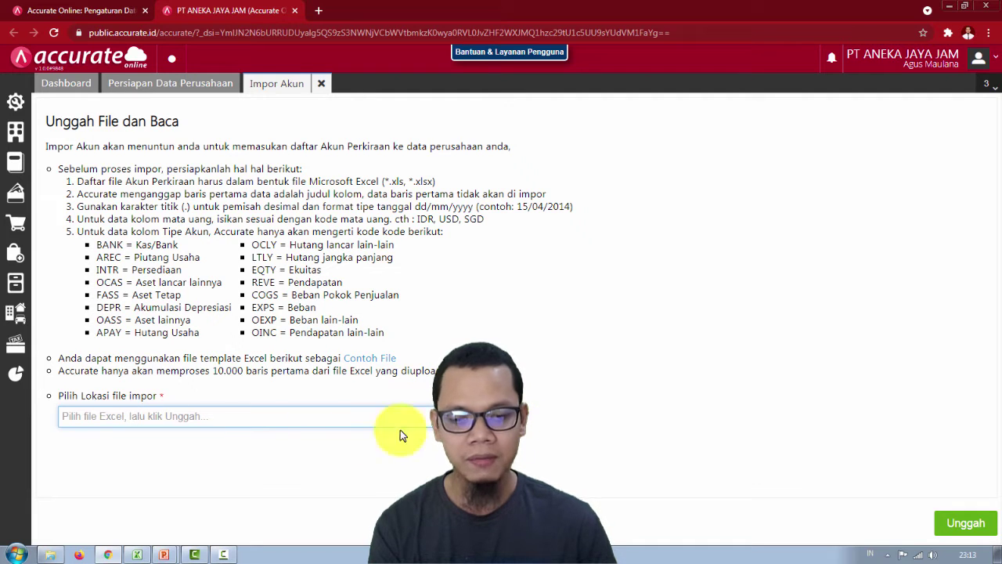
click(526, 418)
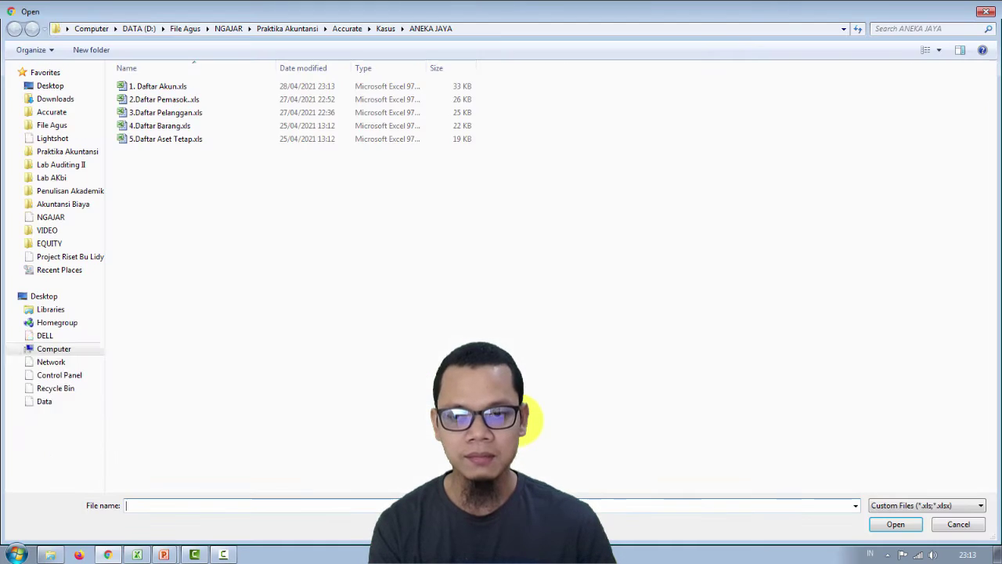
click(173, 88)
click(892, 525)
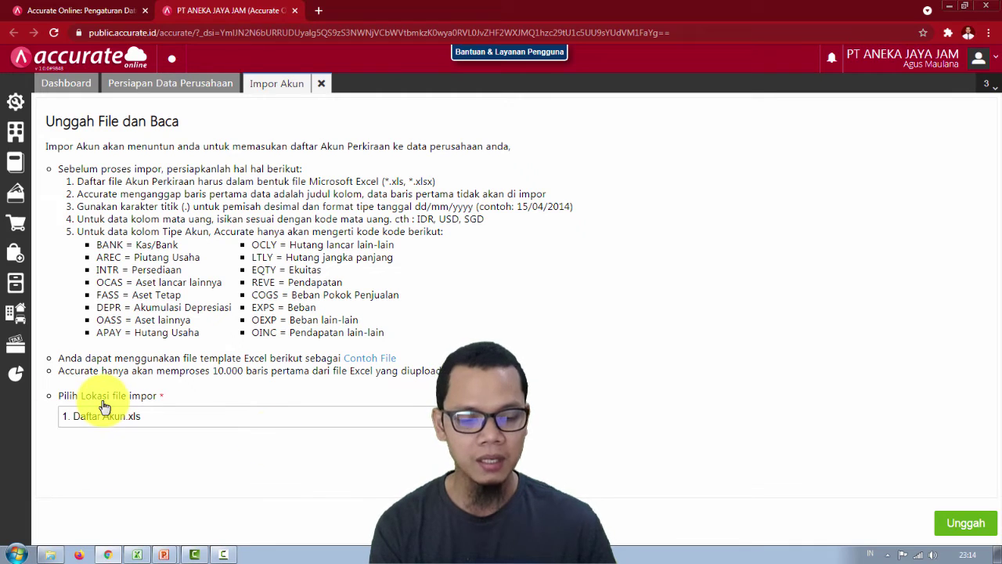
click(957, 525)
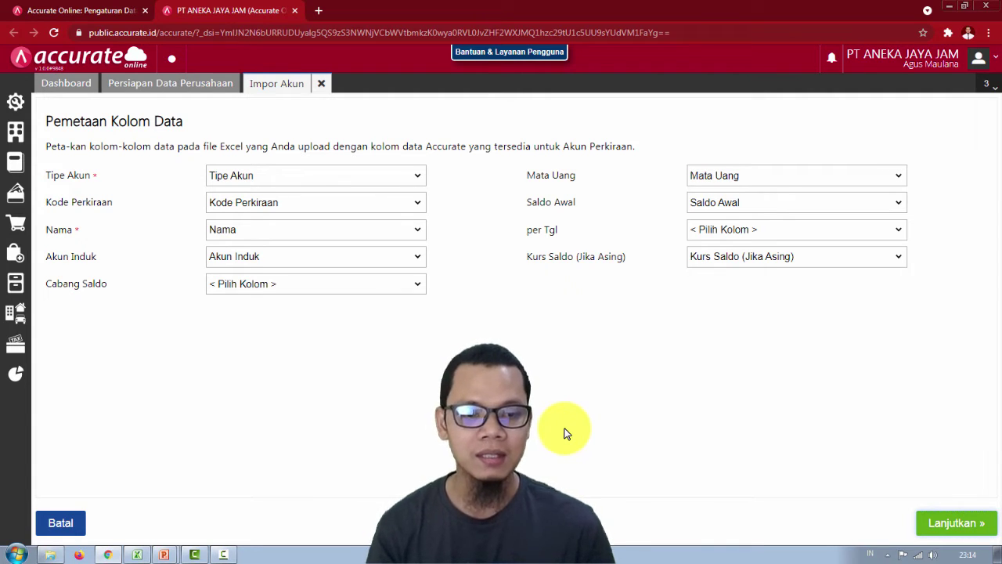
- Accept the column mapping, enable updating existing data, and import the 73 accounts
click(940, 522)
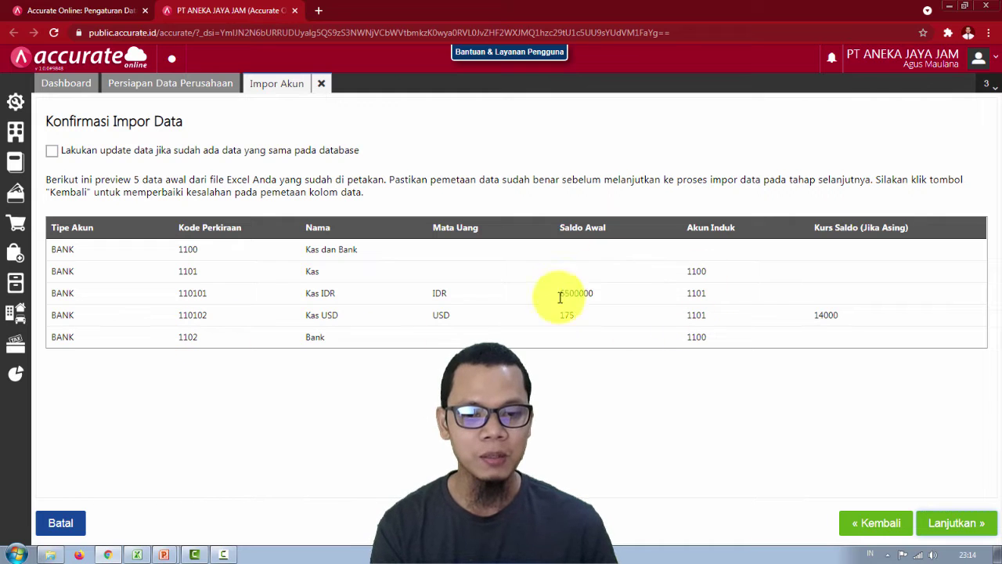
click(53, 151)
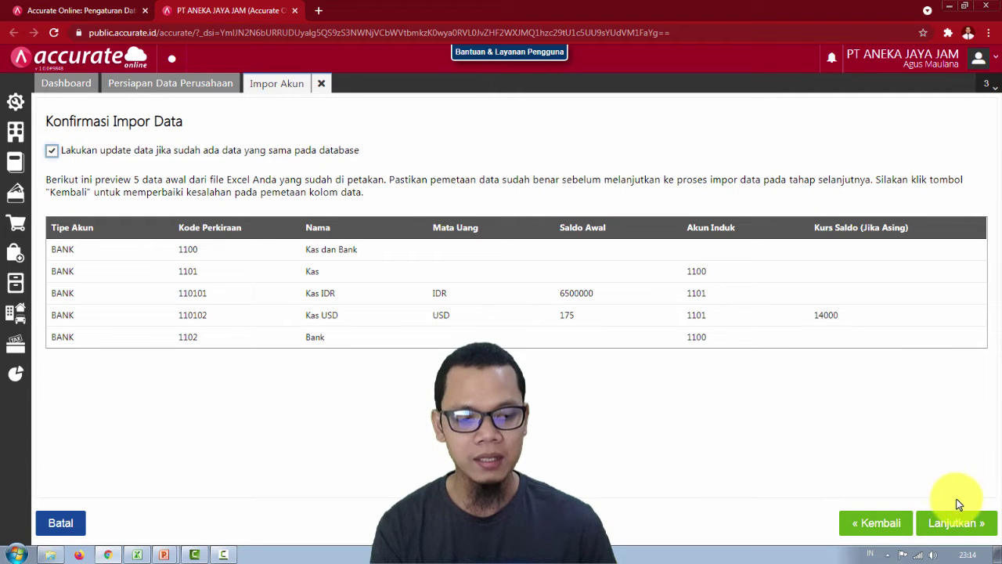
click(975, 530)
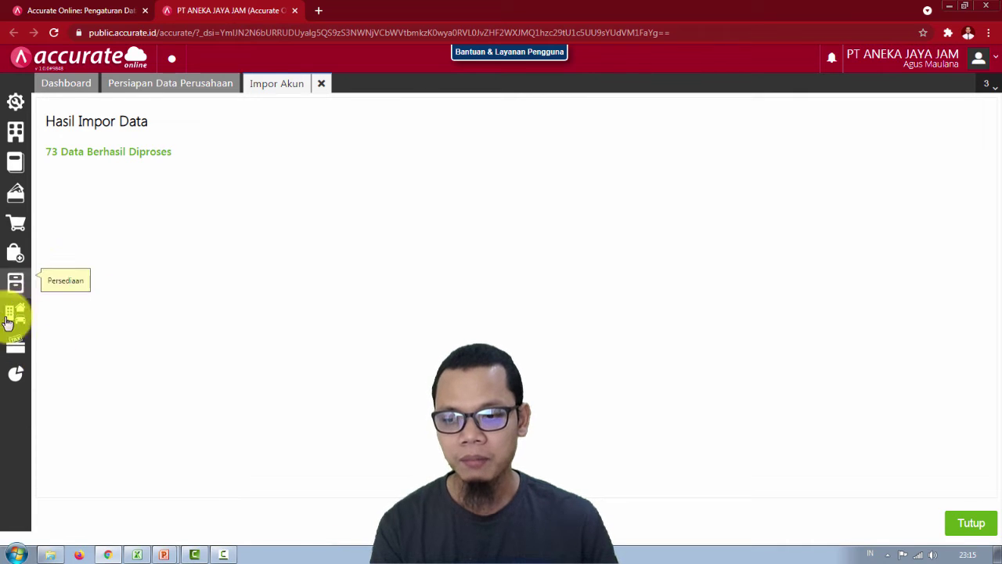
- Display the Neraca (Standar) balance sheet report as of 31/12/2020
click(15, 377)
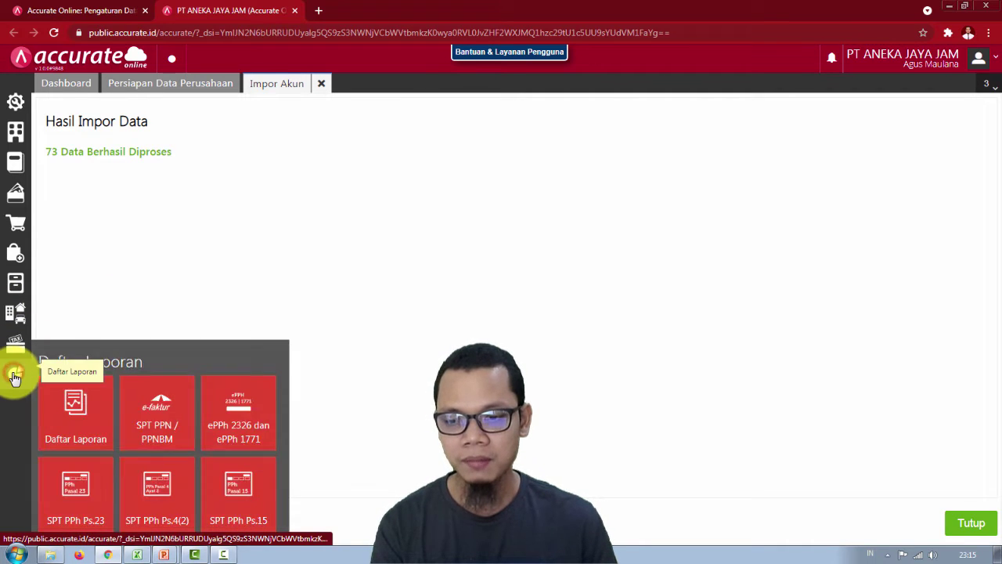
click(69, 416)
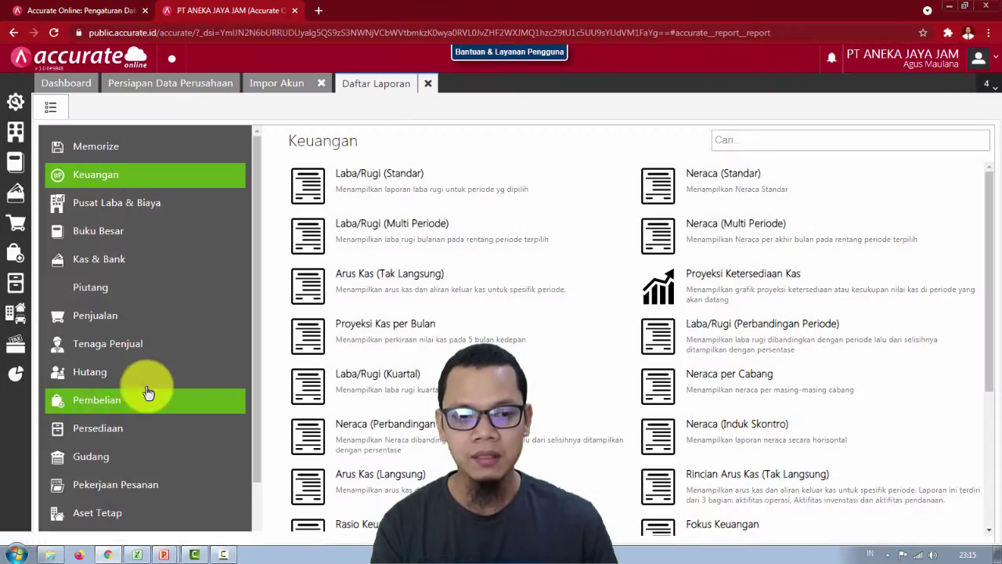
click(692, 192)
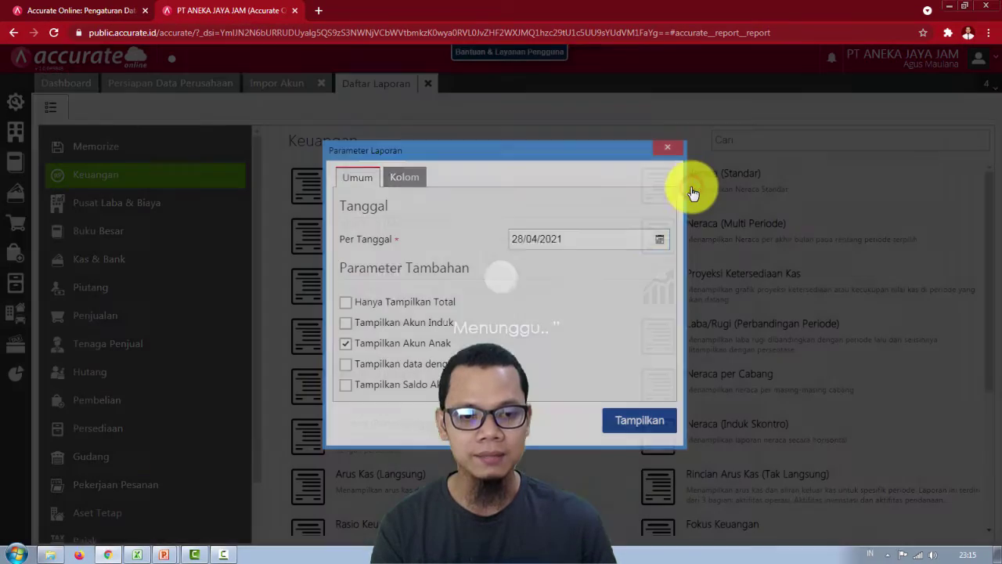
text(3)
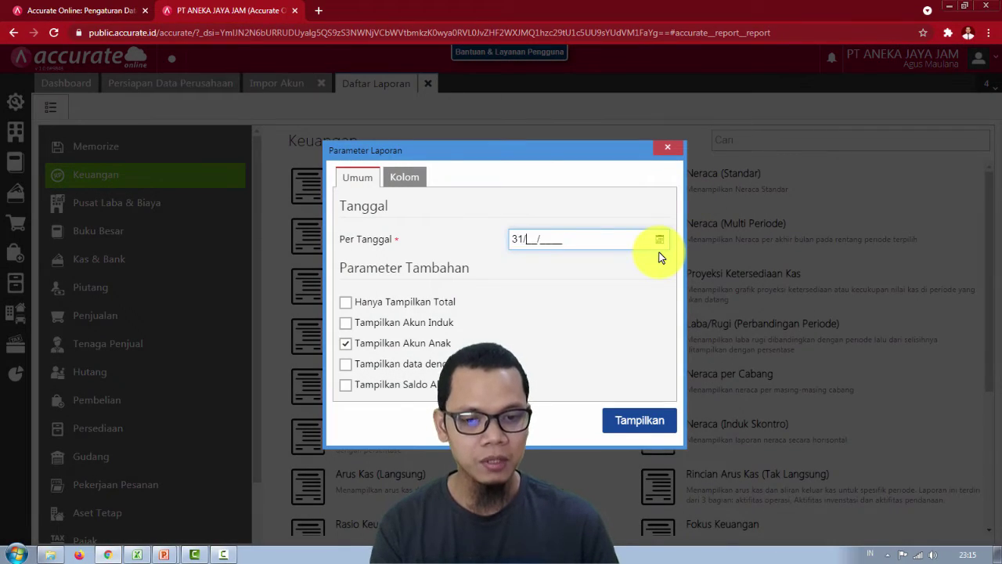
text(1/12/2020)
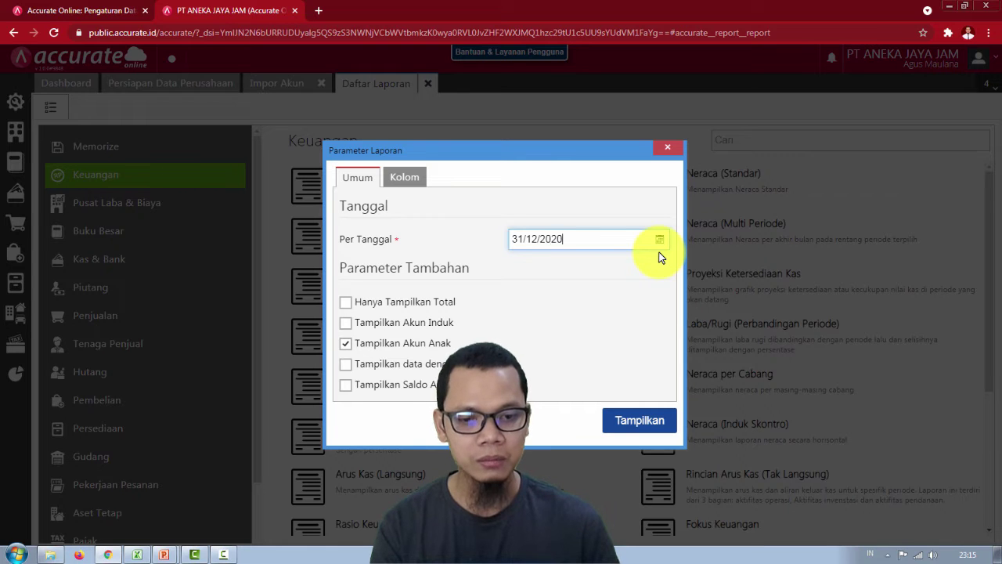
click(633, 423)
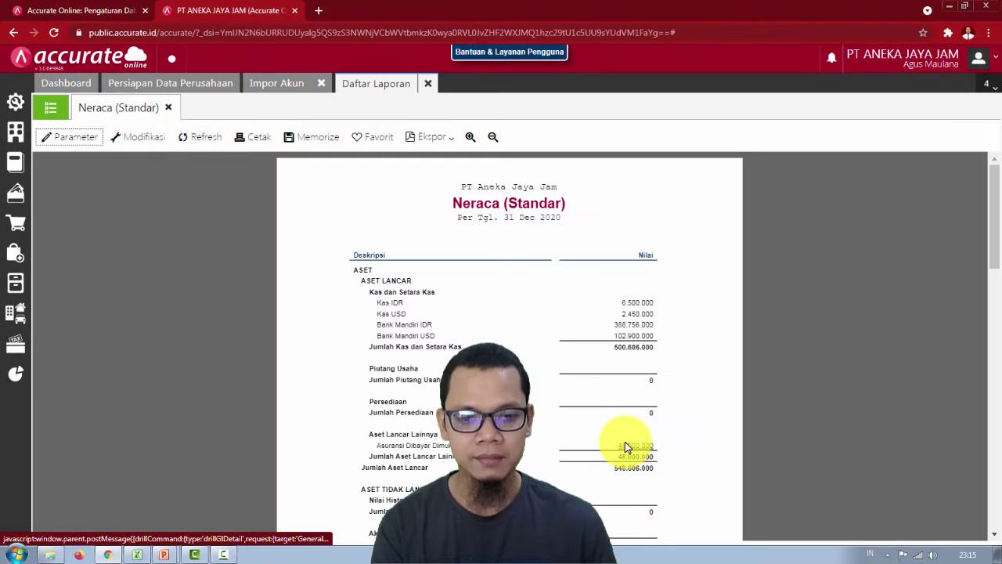
- Scroll through the balance sheet, then close the report tab
scroll(609, 395, down, 2)
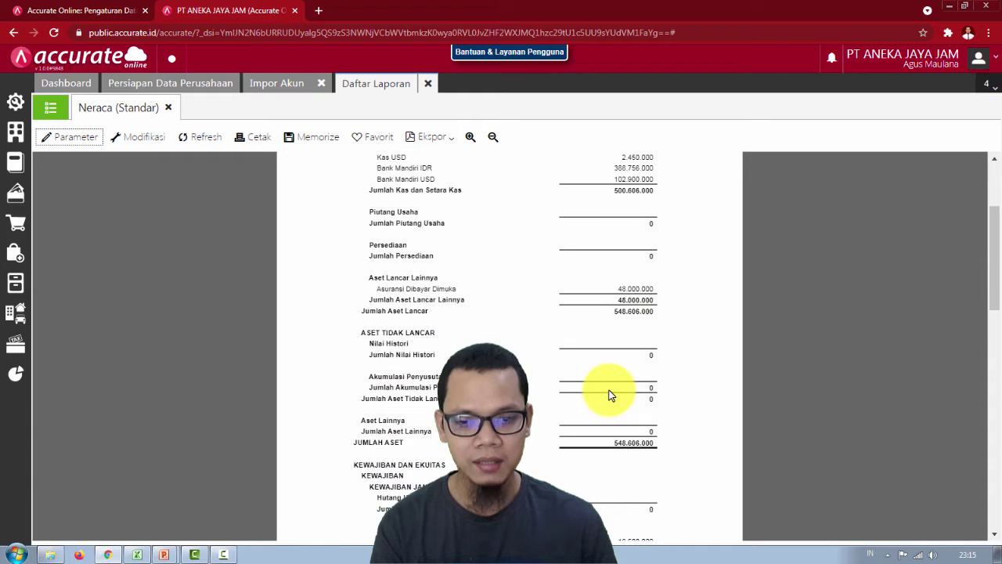
scroll(531, 333, down, 4)
scroll(531, 332, down, 3)
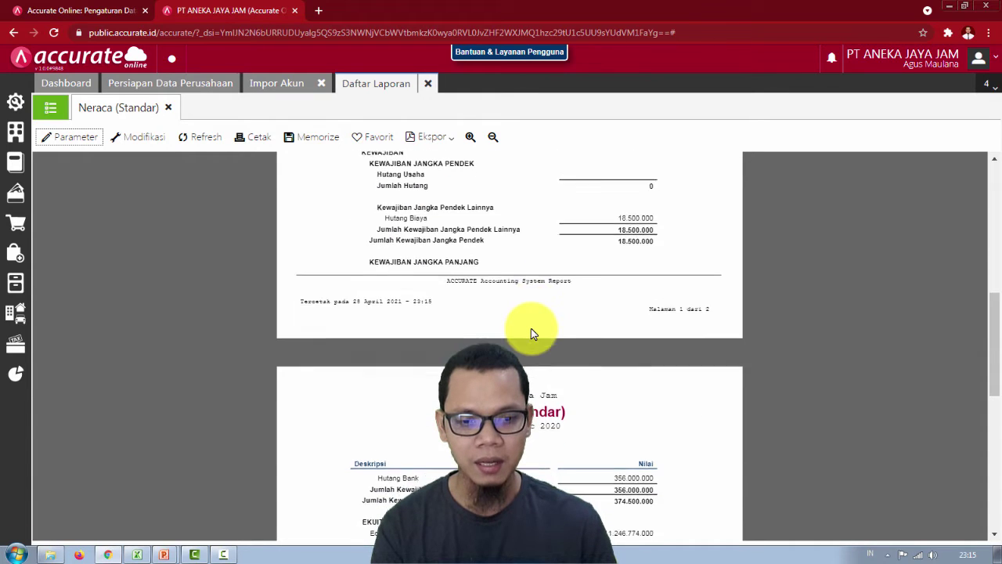
scroll(532, 334, up, 10)
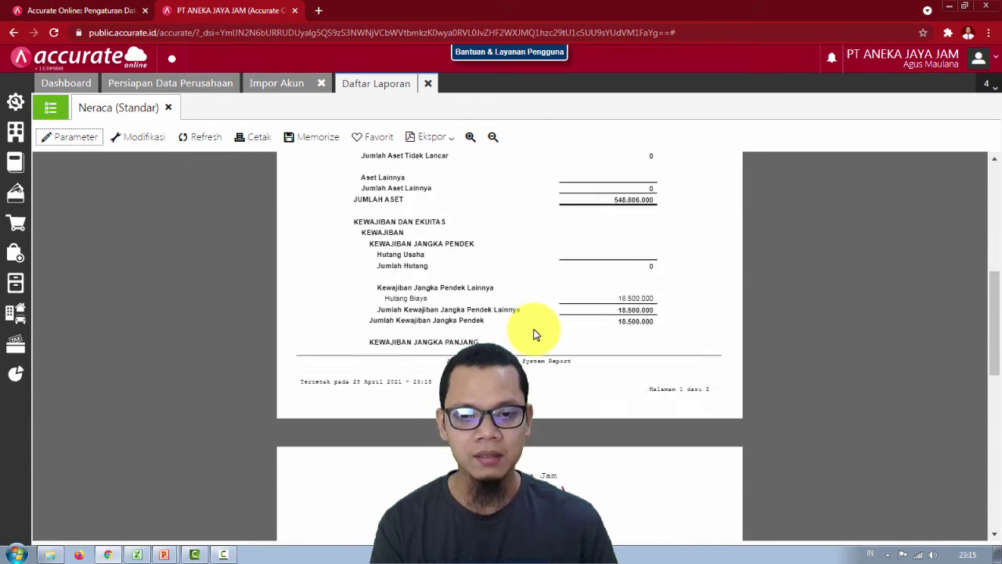
click(428, 84)
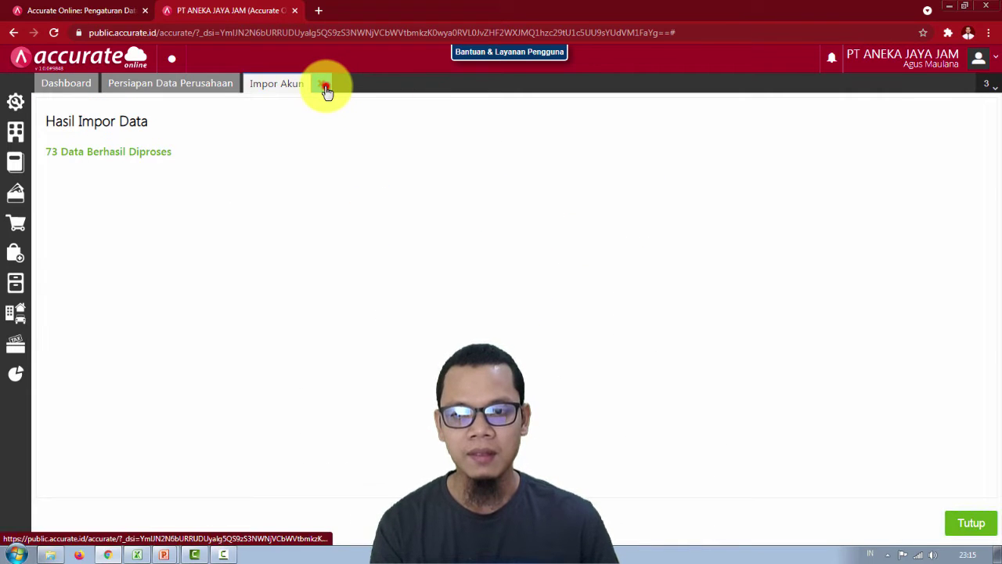
- Close the finished Impor Akun tab and start the Impor Pemasok supplier import
click(326, 87)
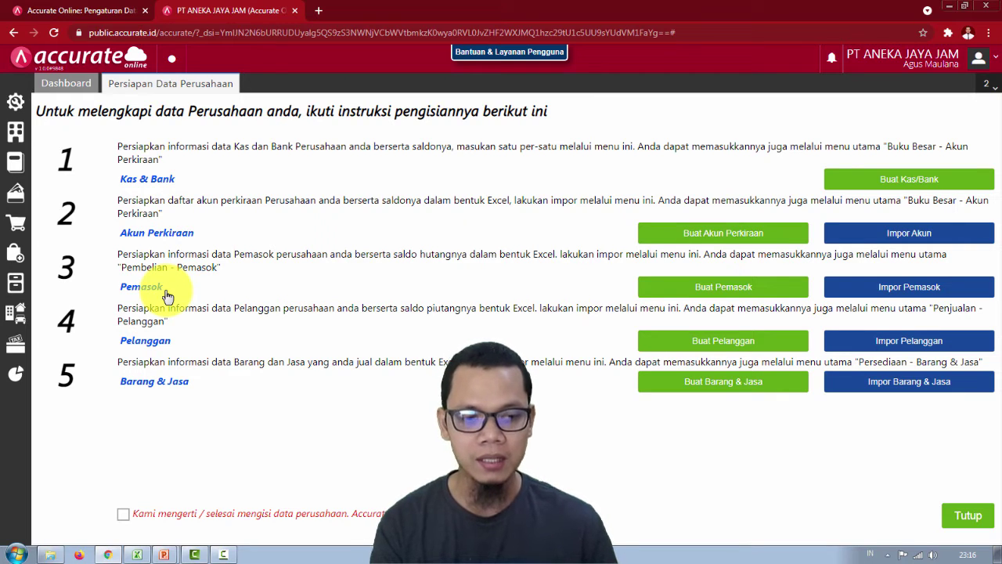
click(902, 291)
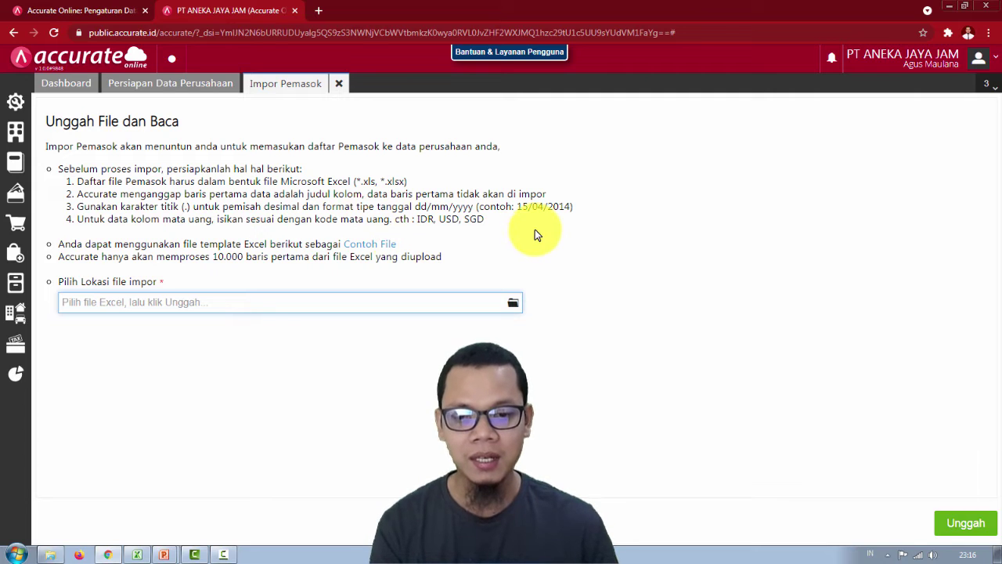
- Upload 2.Daftar Pemasok.xls and accept its supplier column mapping
click(513, 302)
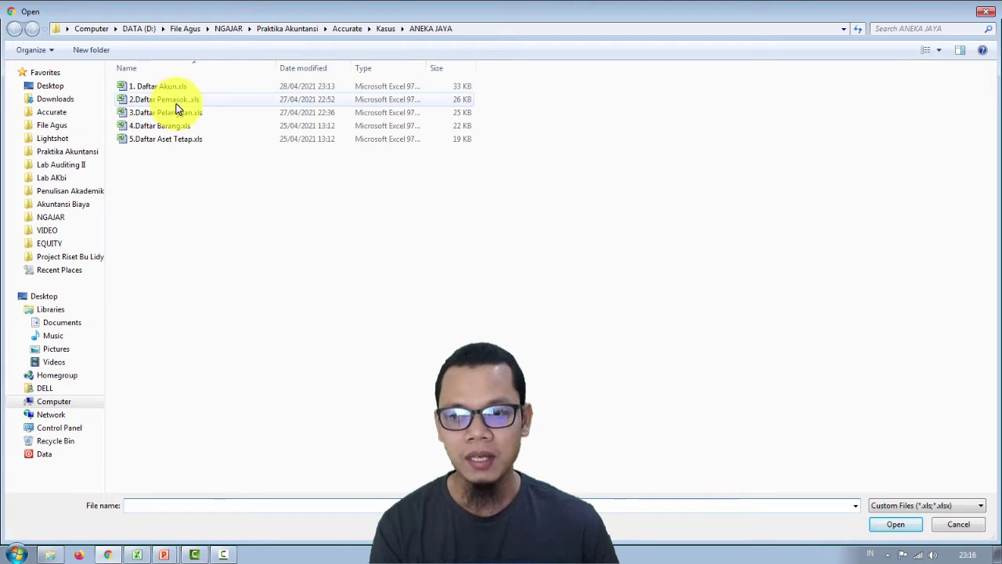
click(177, 102)
click(898, 524)
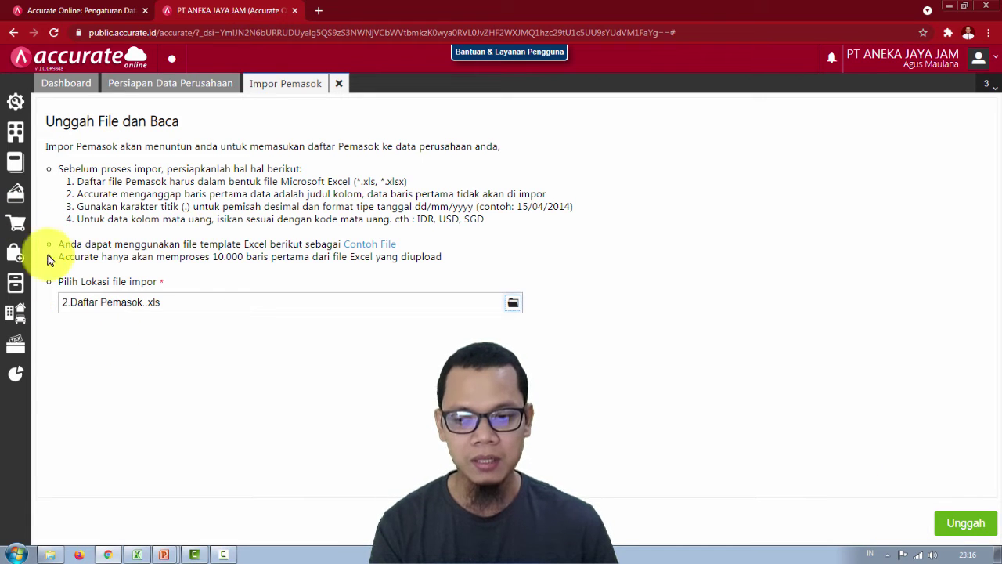
click(982, 523)
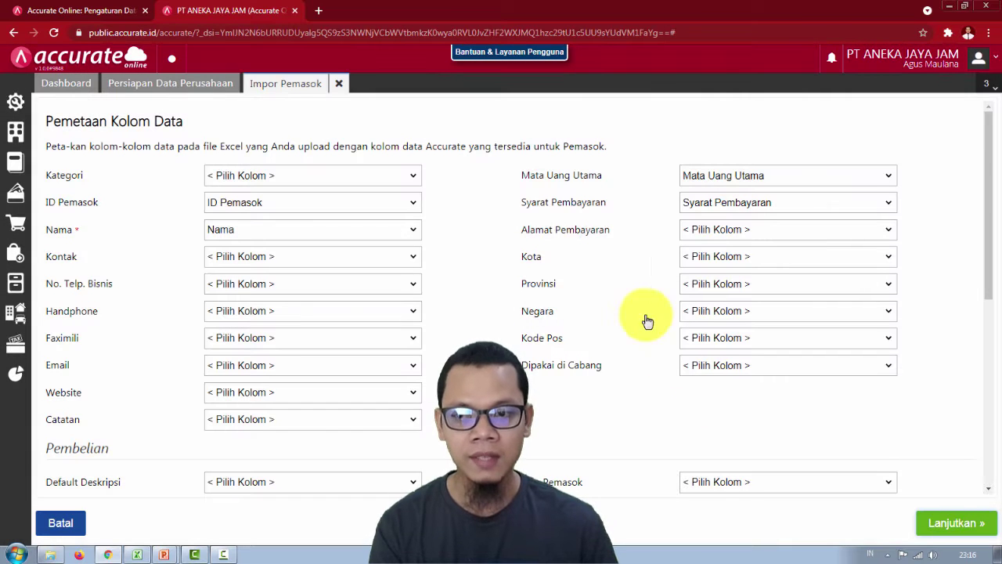
click(980, 531)
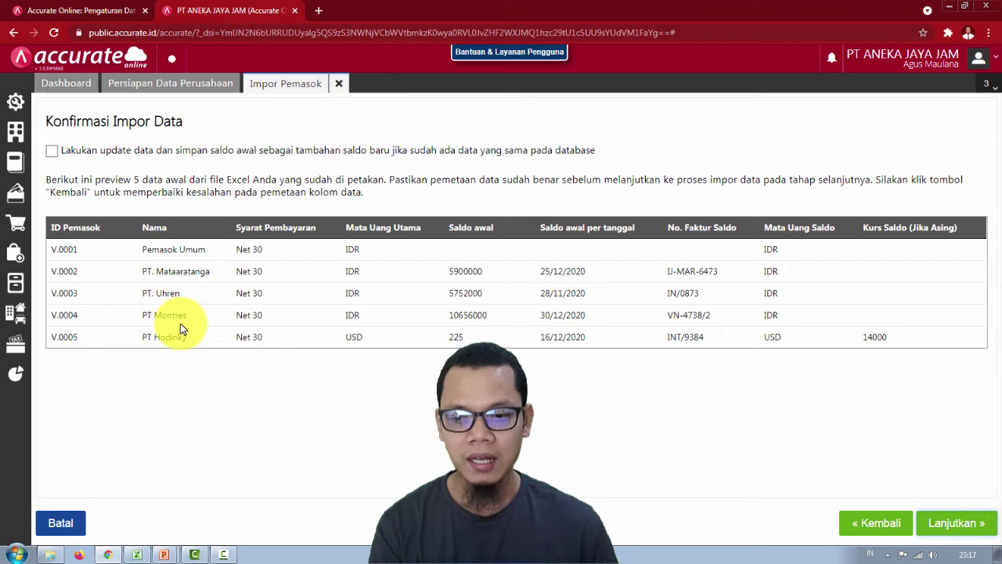
- Enable 'Lakukan update data', run the supplier import, and close its tab
click(52, 151)
click(965, 529)
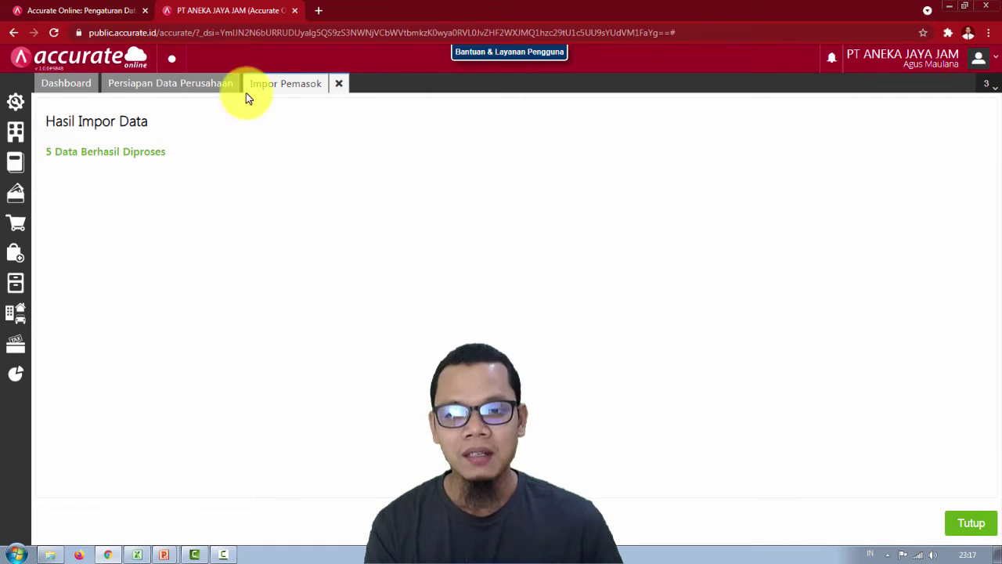
click(337, 84)
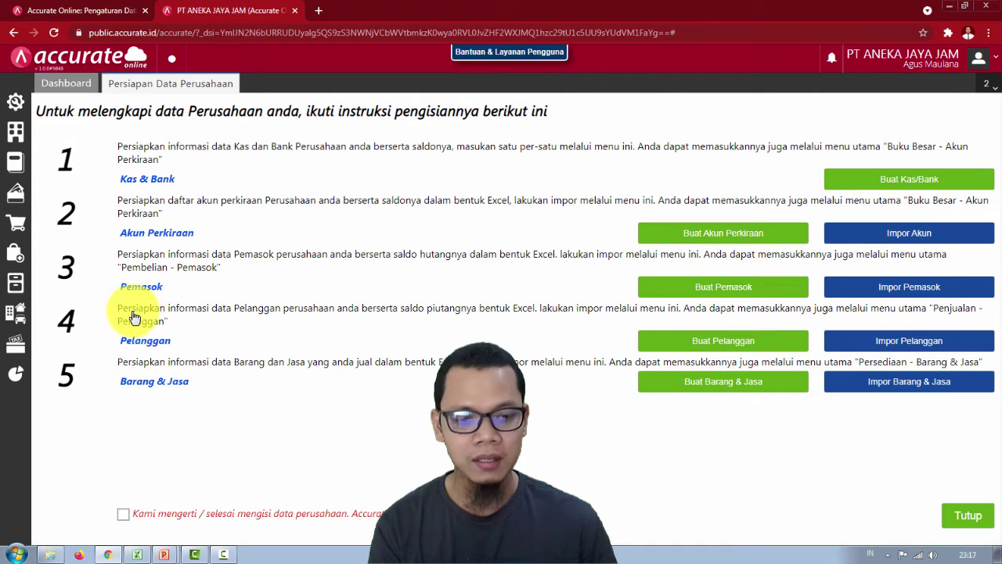
- Upload 3.Daftar Pelanggan.xls to Impor Pelanggan and accept its column mapping
click(934, 347)
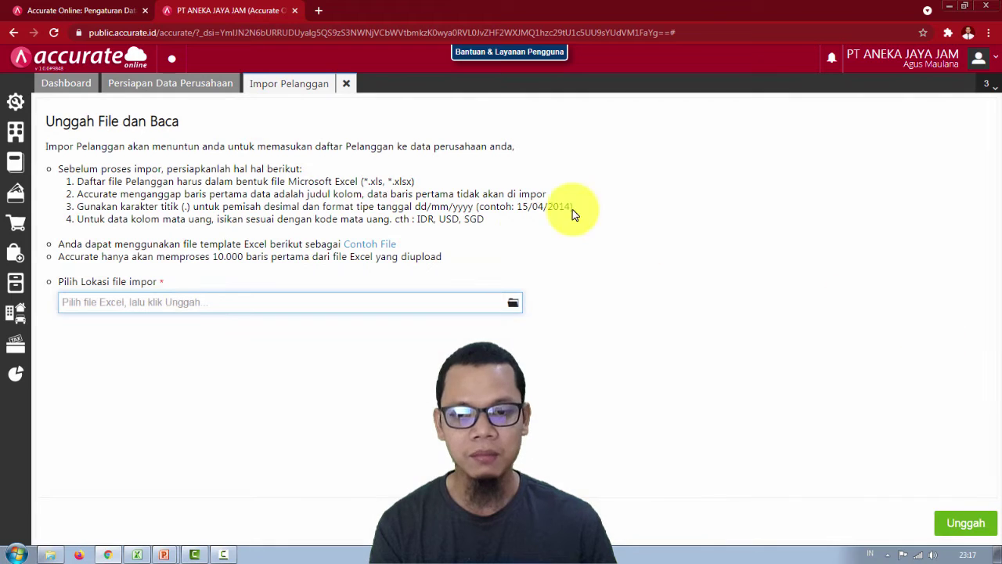
click(513, 302)
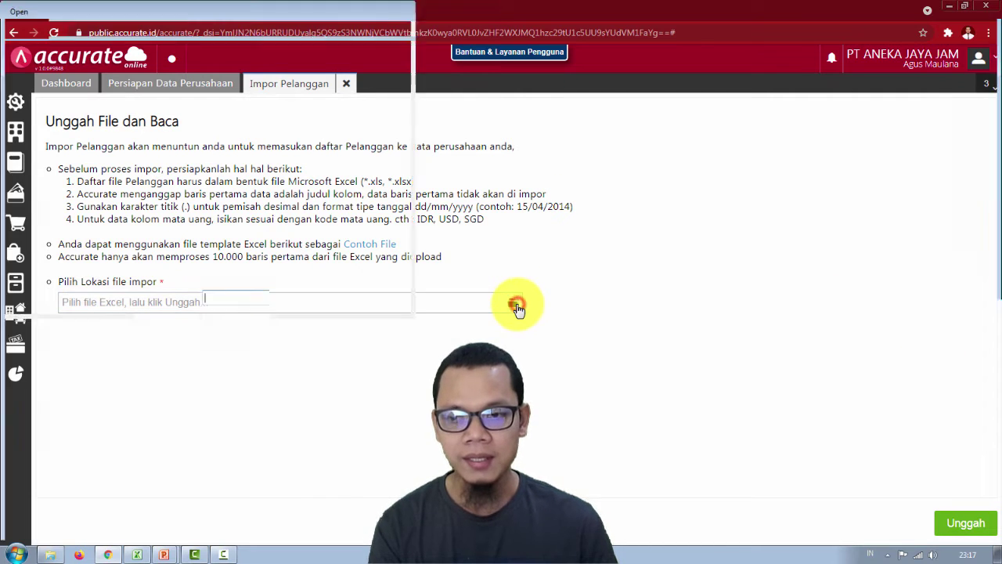
click(159, 116)
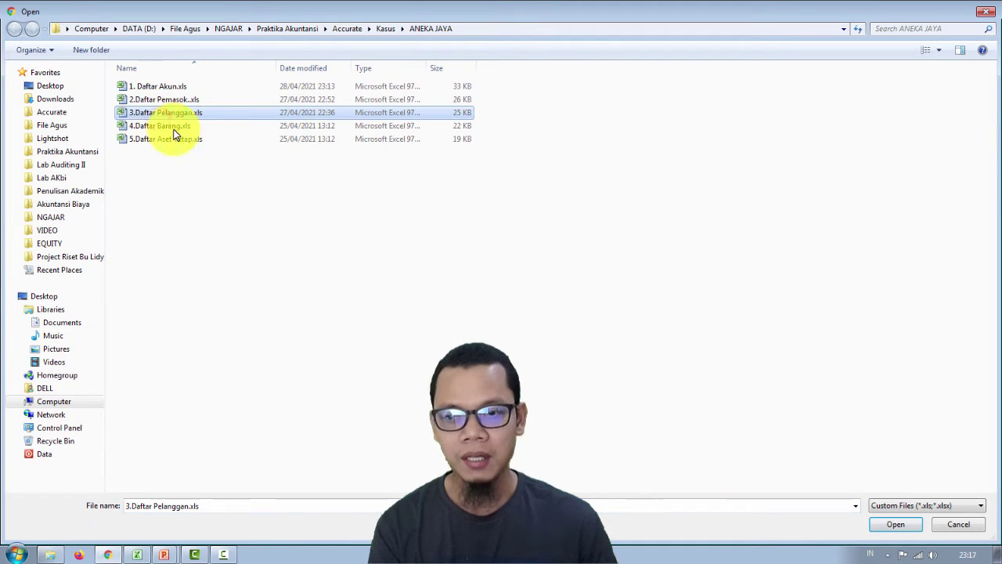
click(911, 524)
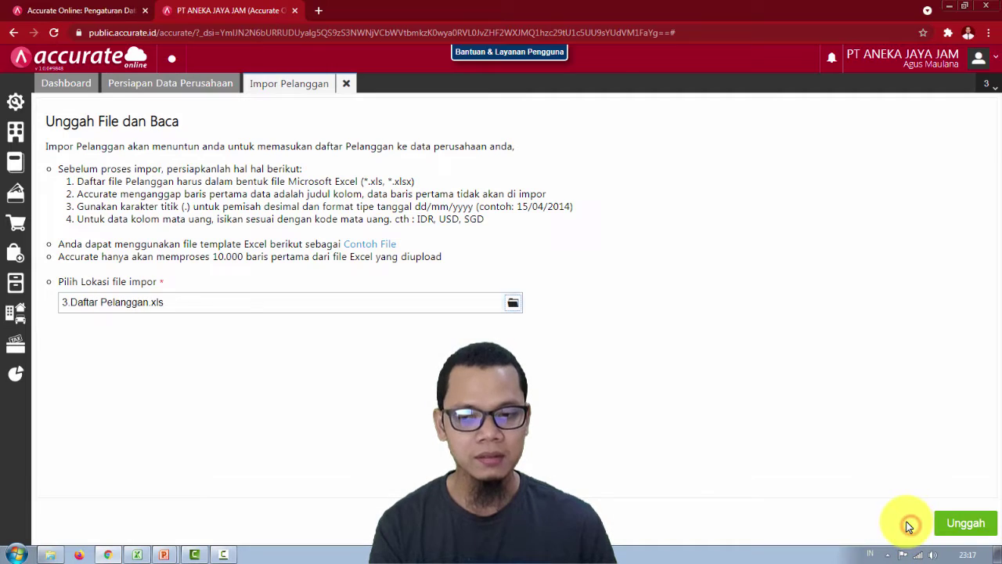
click(937, 524)
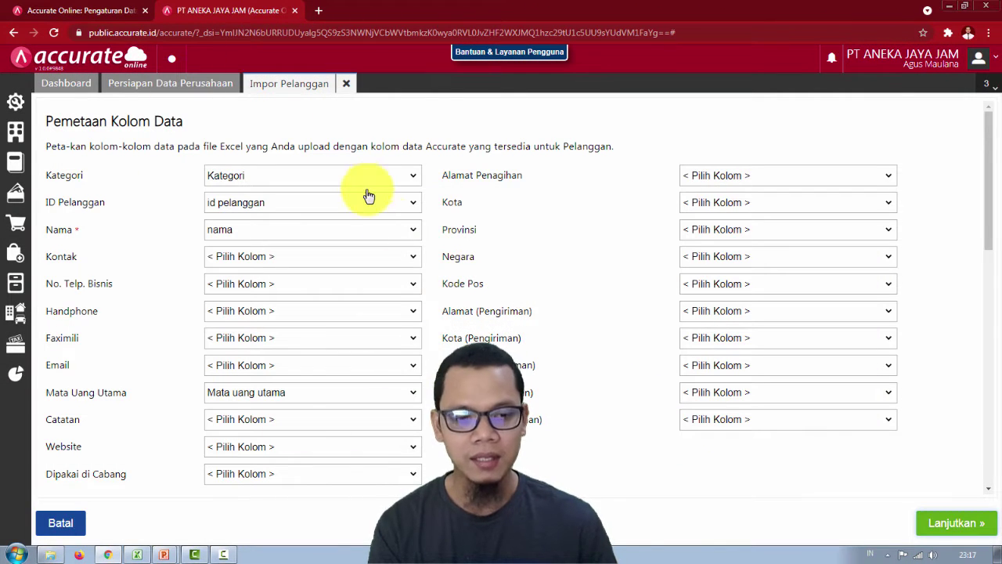
click(977, 532)
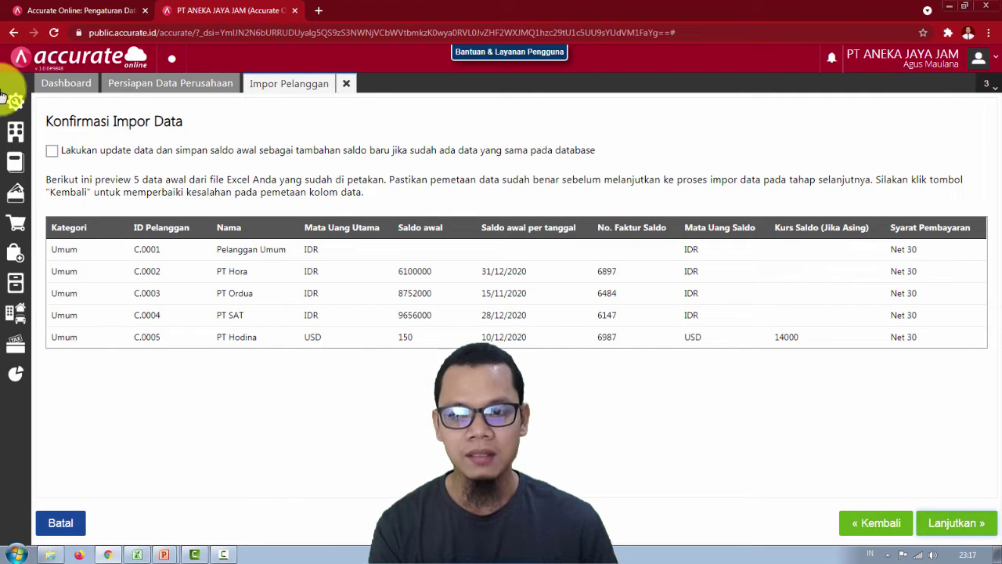
- Enable 'Lakukan update data', import the five customers, and close the tab
click(51, 152)
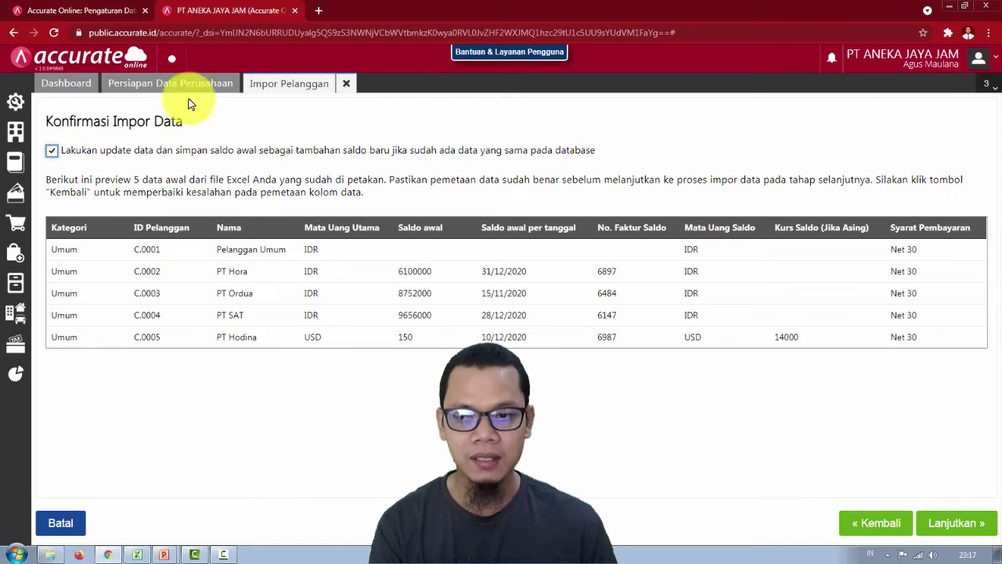
click(957, 523)
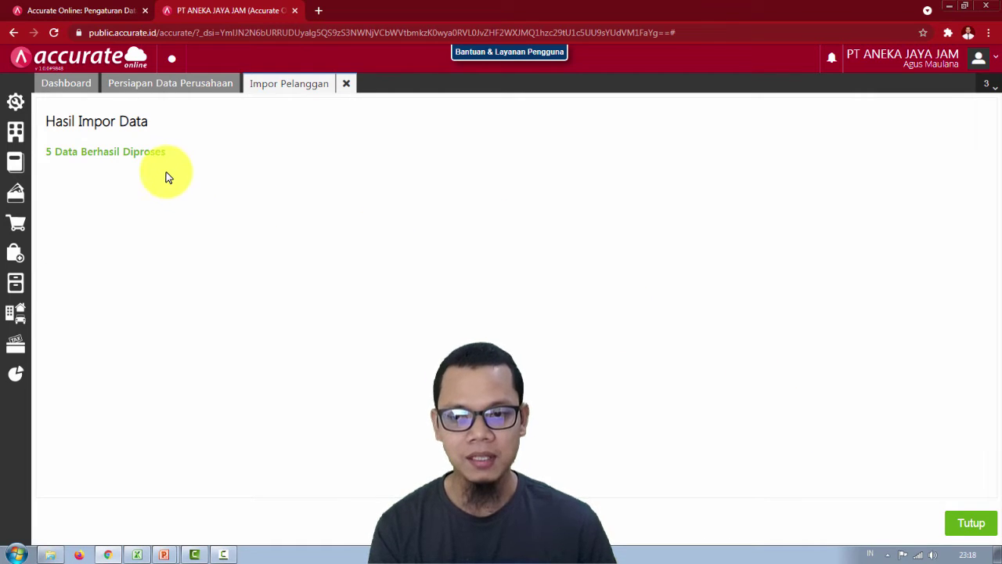
click(346, 83)
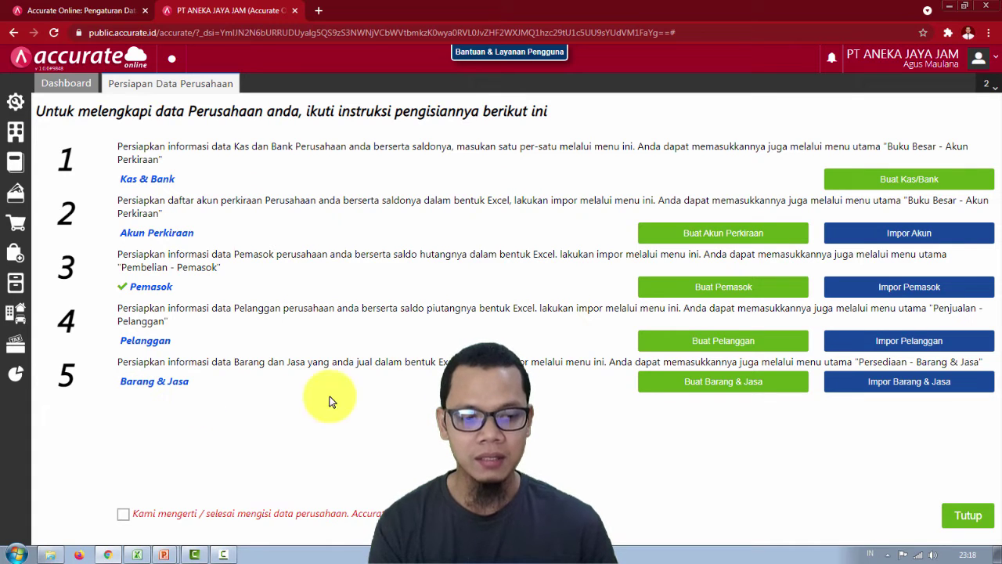
- Upload 4.Daftar Barang.xls to Impor Barang & Jasa and accept its column mapping
click(929, 389)
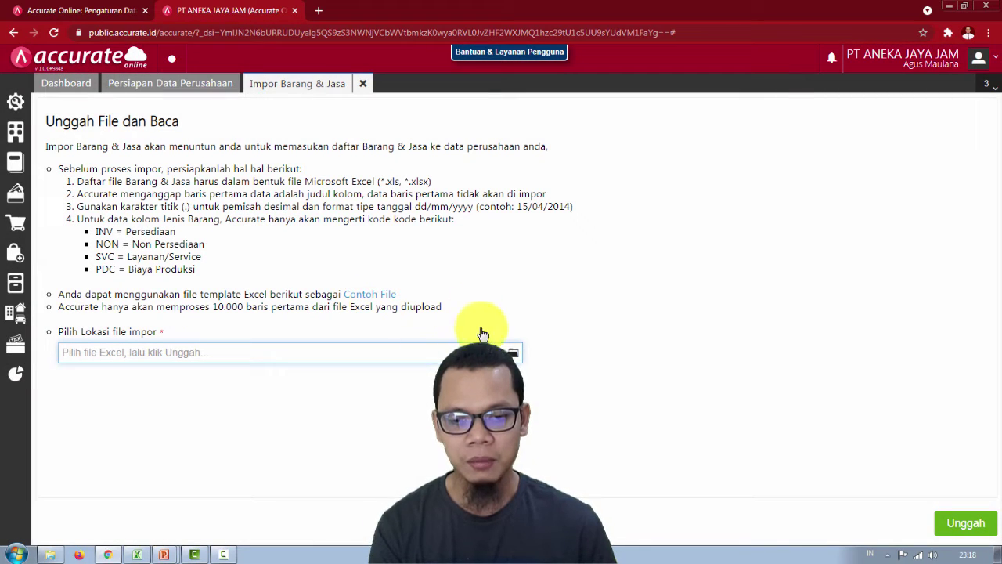
click(516, 353)
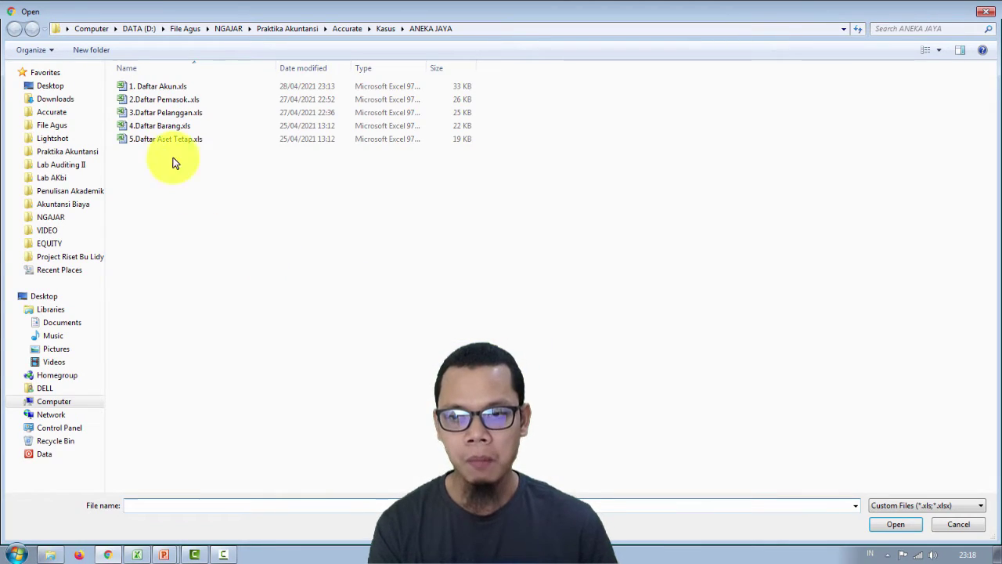
click(163, 128)
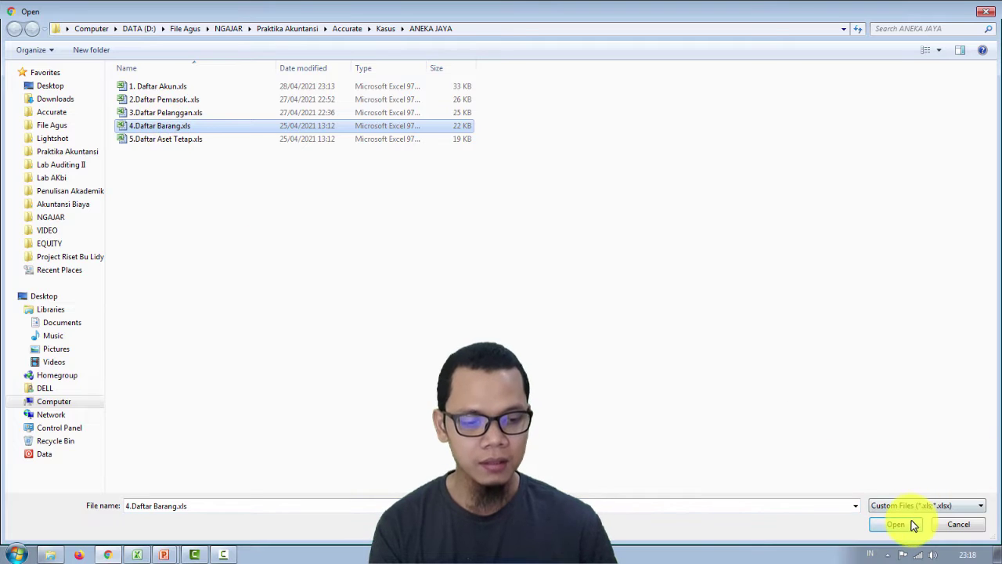
click(901, 524)
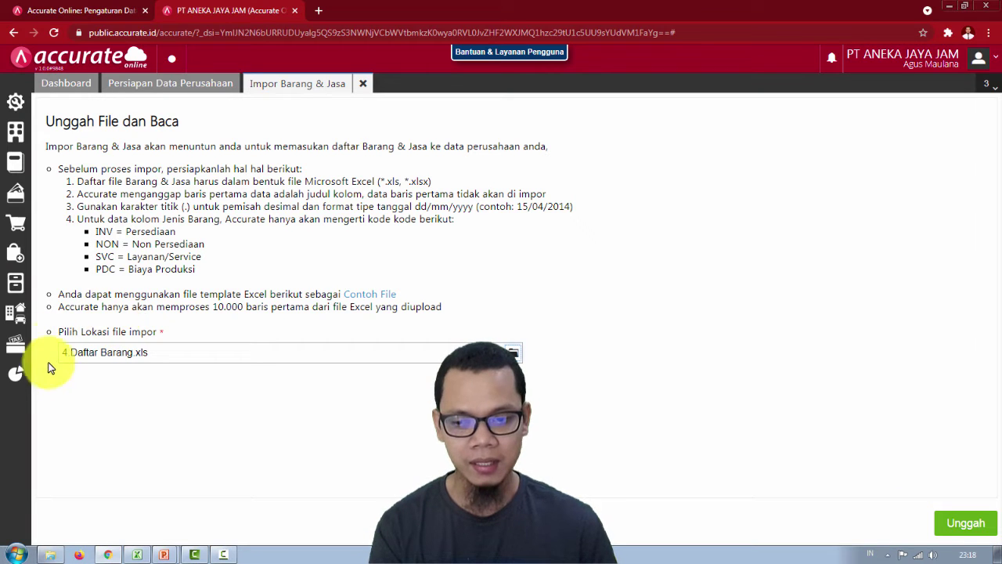
click(975, 525)
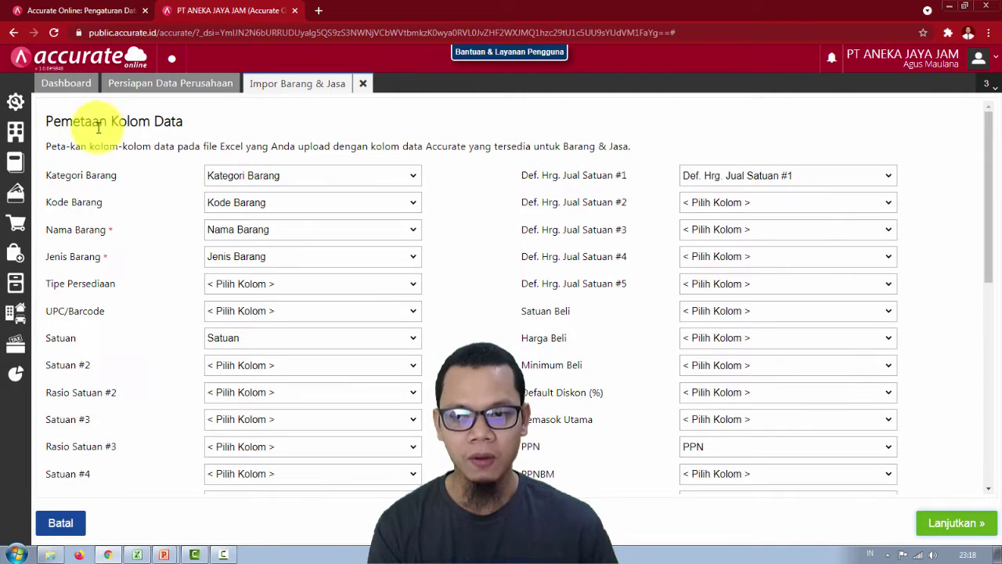
click(965, 527)
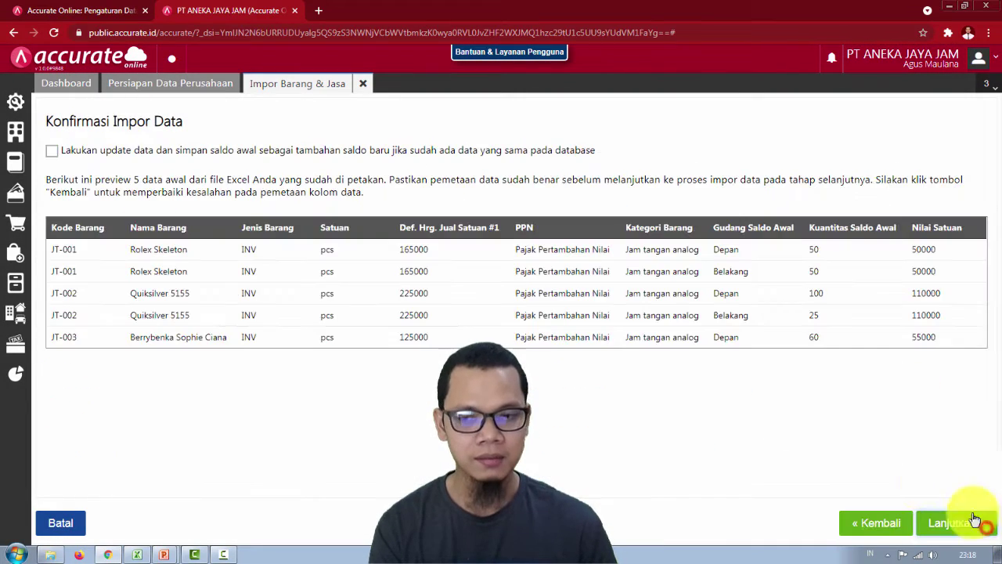
- Enable 'Lakukan update data', review the preview rows, and run the item import
click(51, 152)
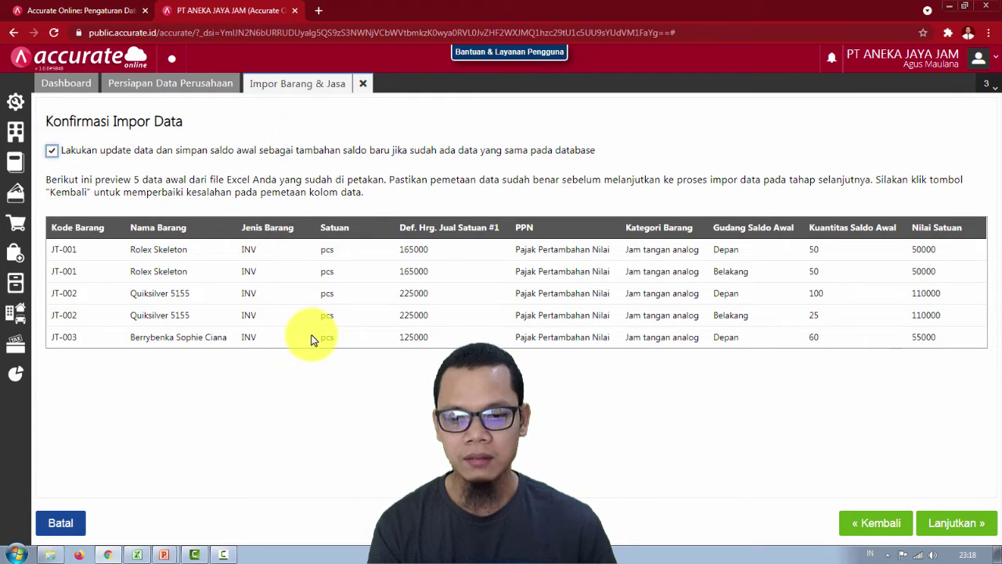
drag(563, 249, 587, 336)
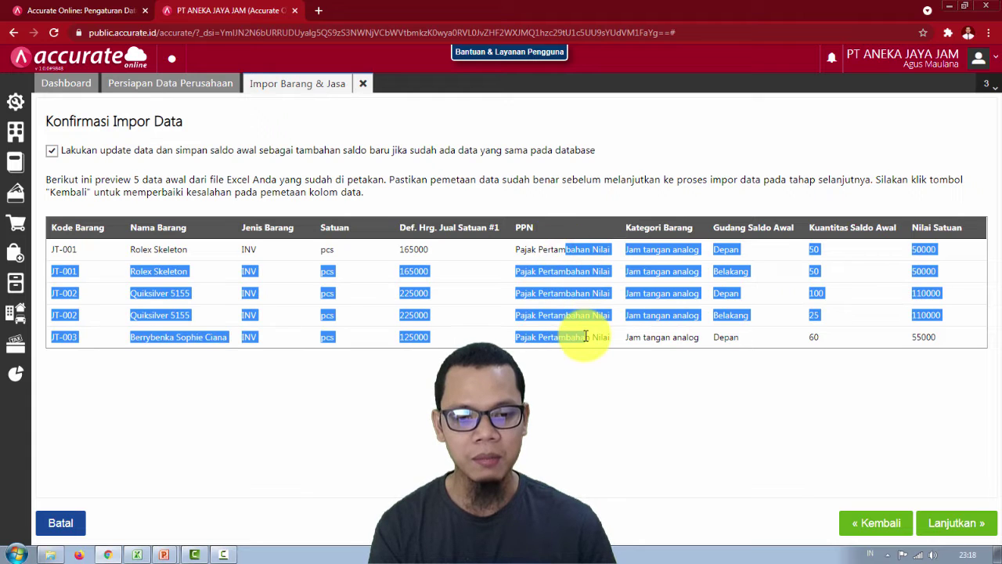
click(535, 252)
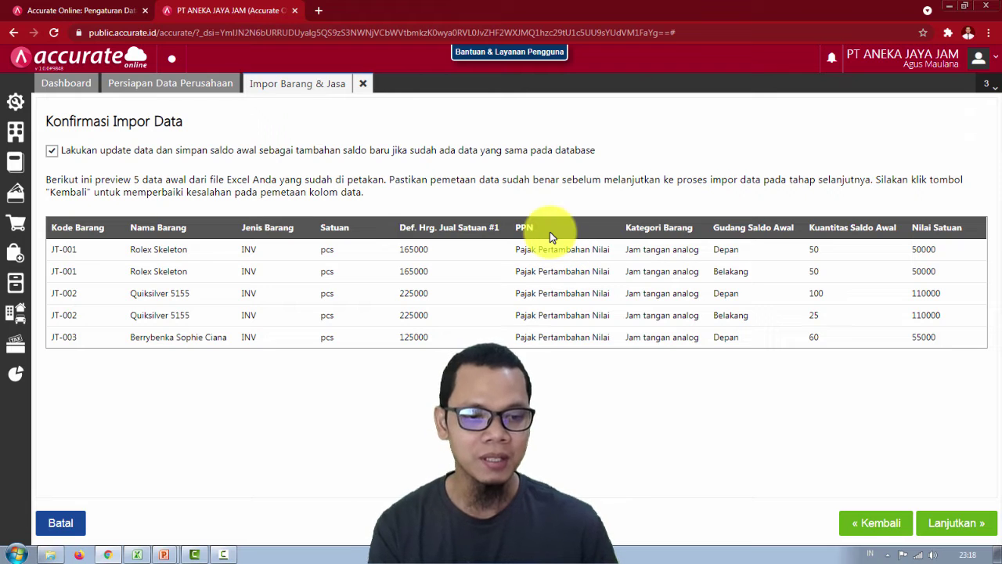
click(962, 524)
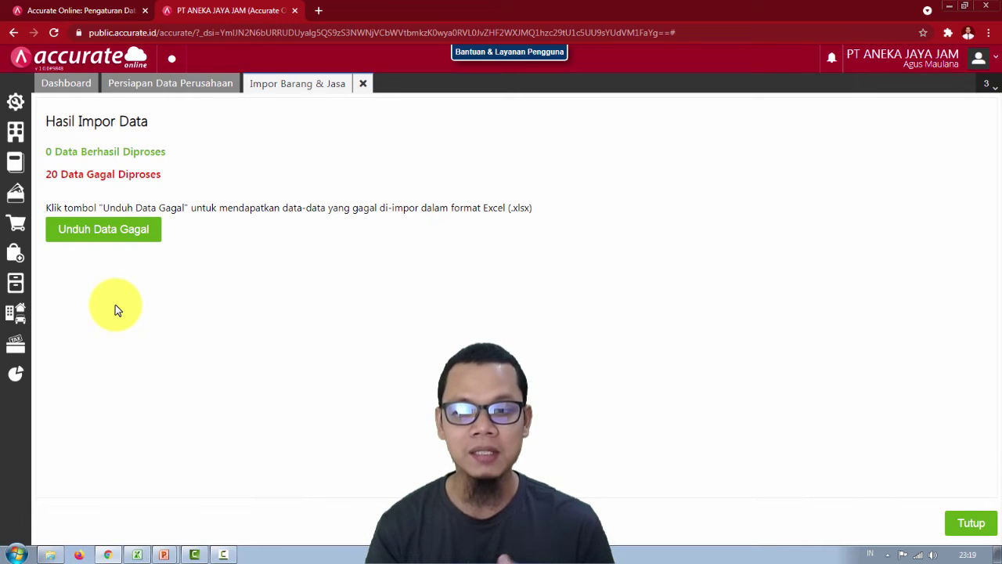
- Download the error-import file of the 20 failed item rows and open it in Excel
click(110, 233)
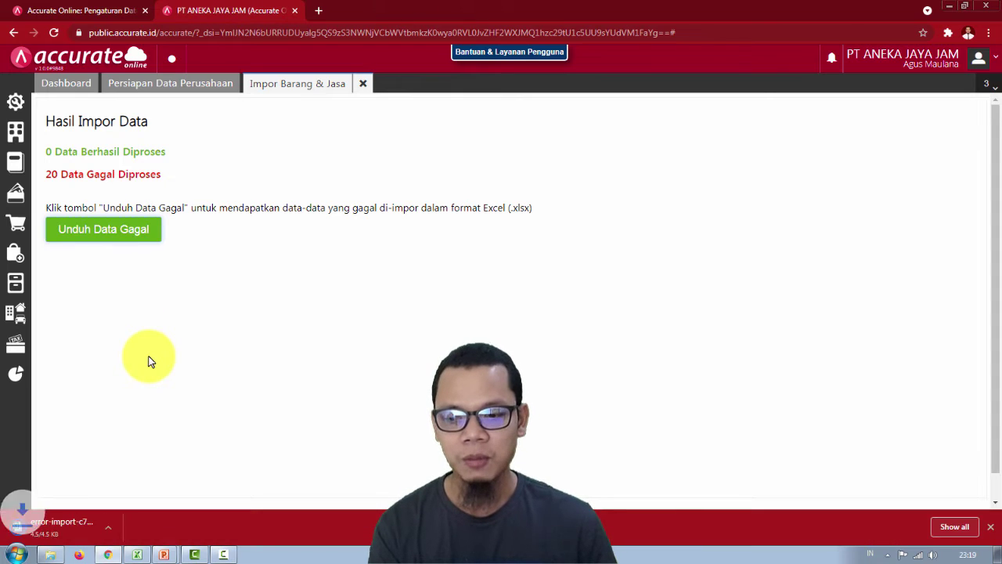
click(76, 528)
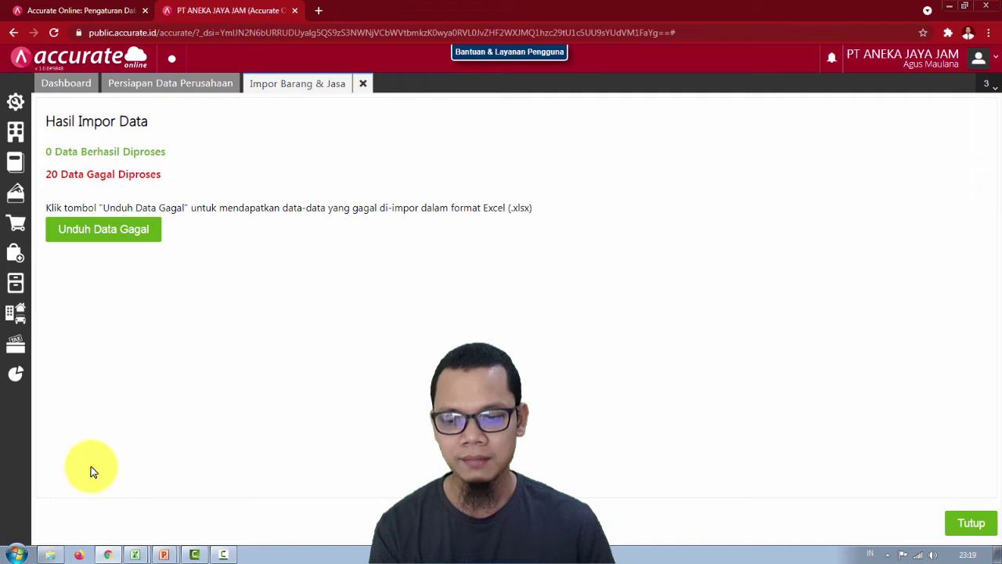
- Enable editing in the error workbook and AutoFit columns A–J
mouse_move(139, 554)
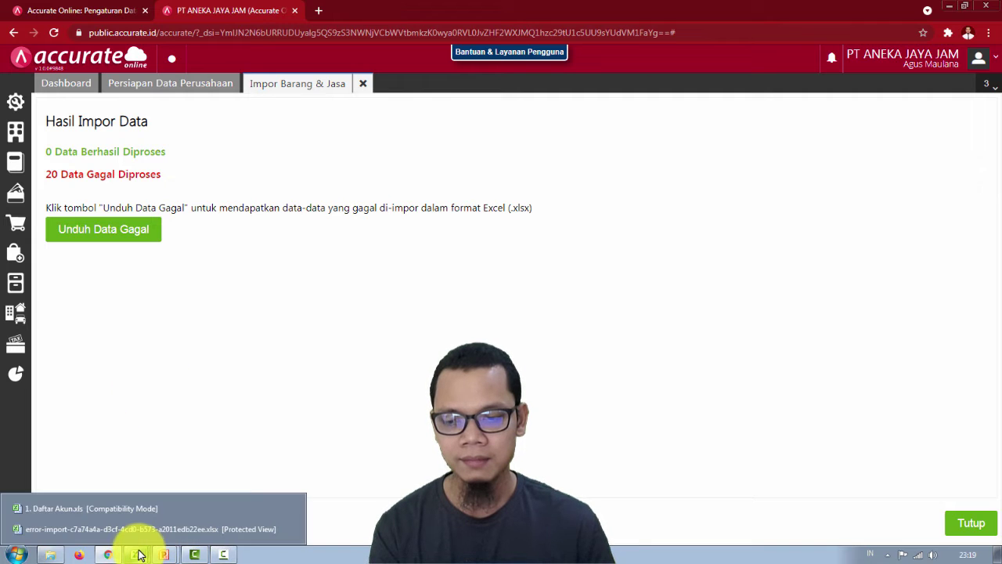
click(152, 531)
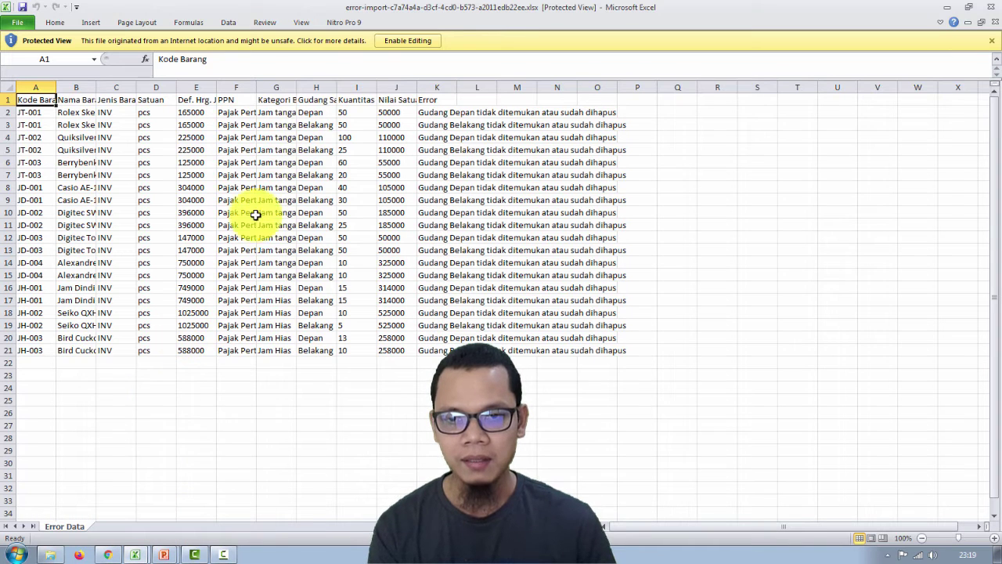
click(396, 40)
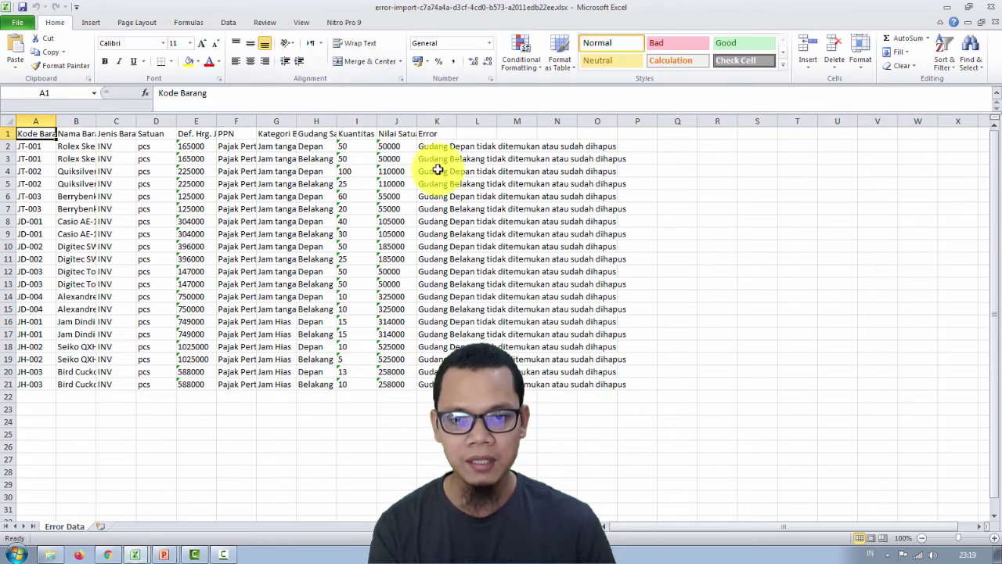
drag(32, 120, 415, 123)
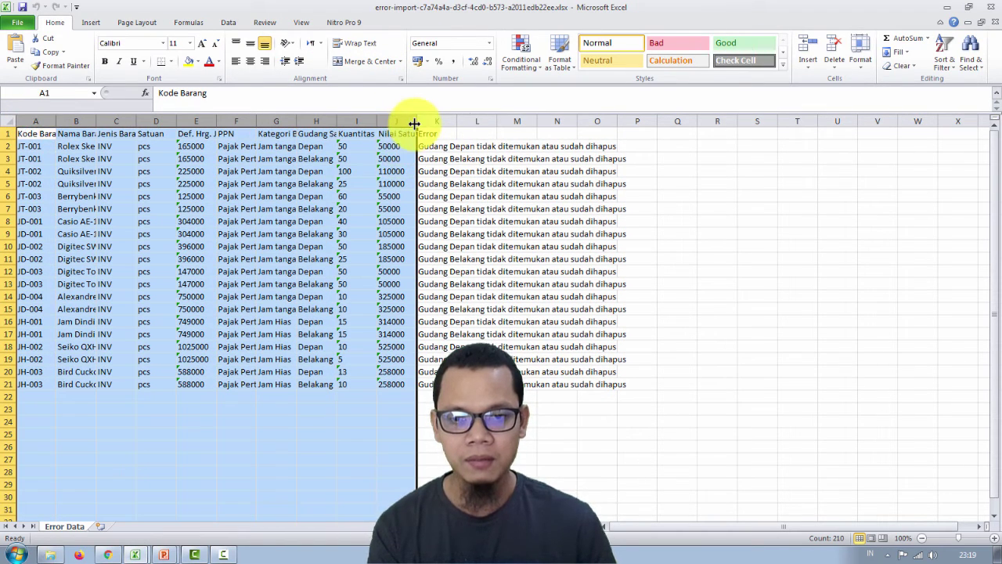
double_click(414, 123)
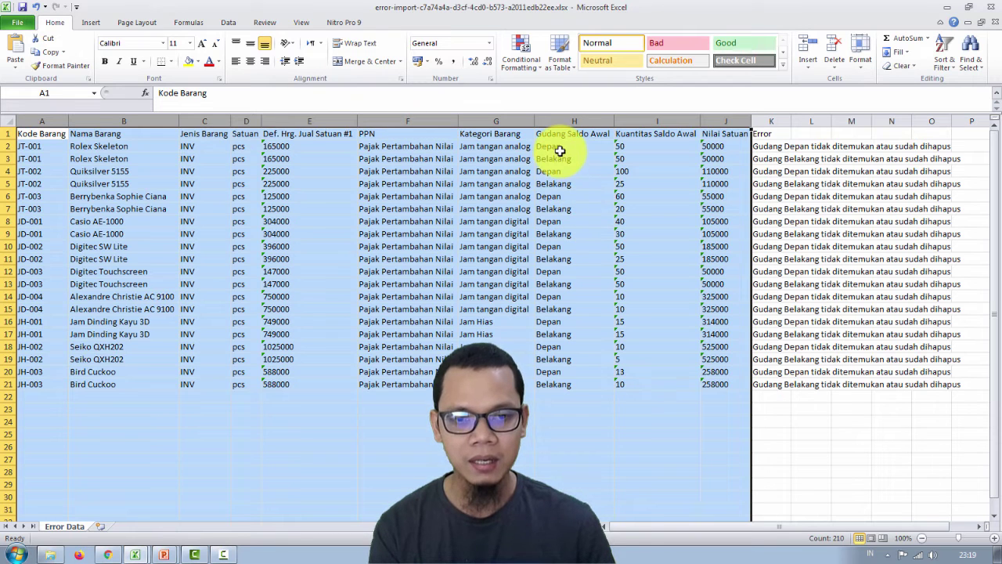
- Read the column K errors about missing Depan and Belakang warehouses, then return to Chrome
click(561, 149)
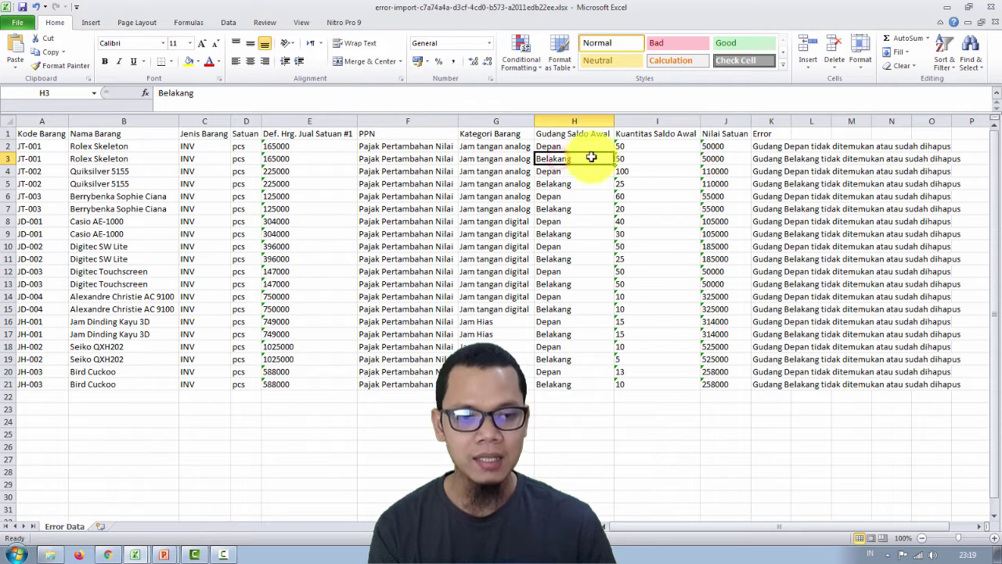
click(767, 147)
click(768, 159)
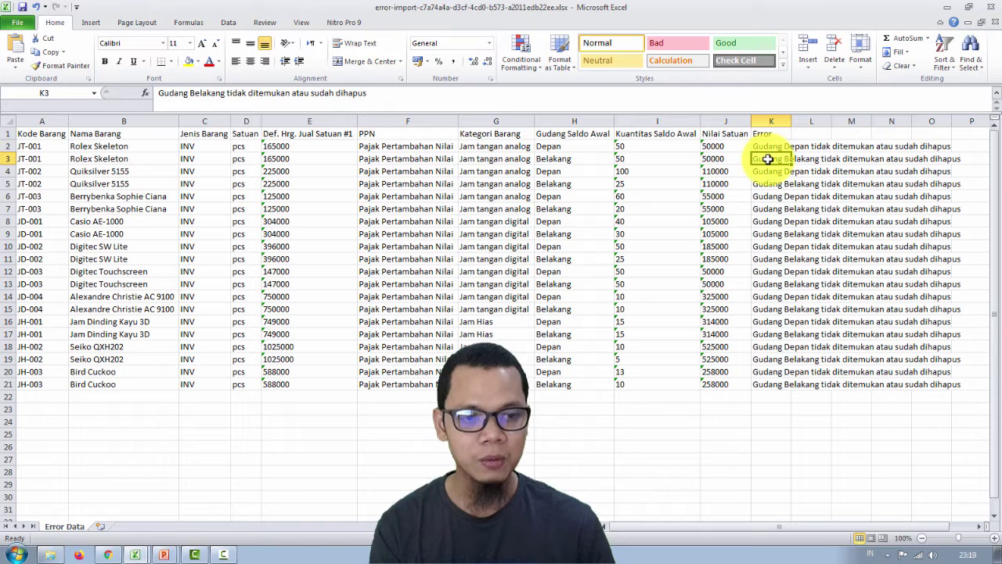
click(770, 148)
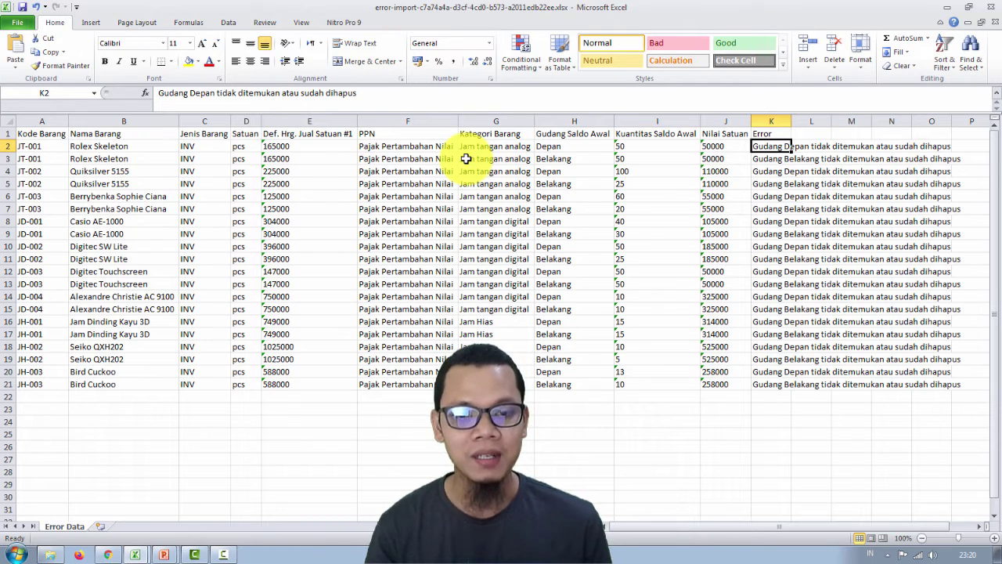
key(alt+Tab)
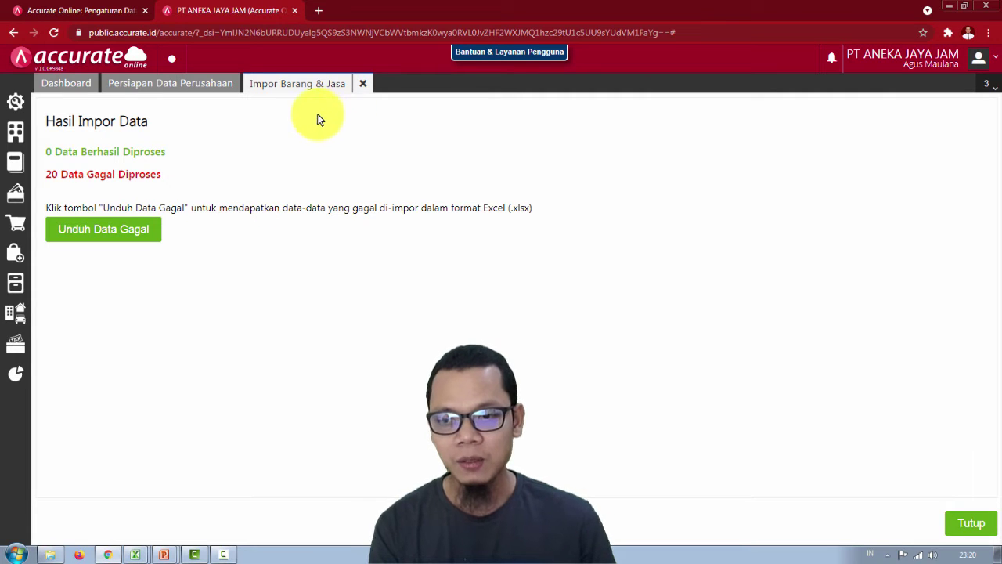
- Create and save a warehouse named Depan from Persediaan > Gudang
click(362, 83)
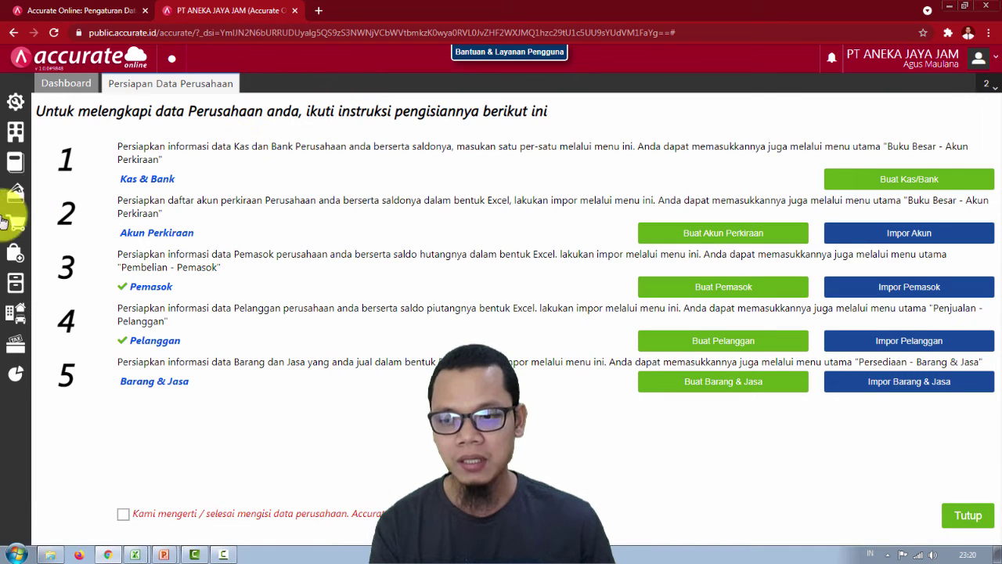
click(14, 284)
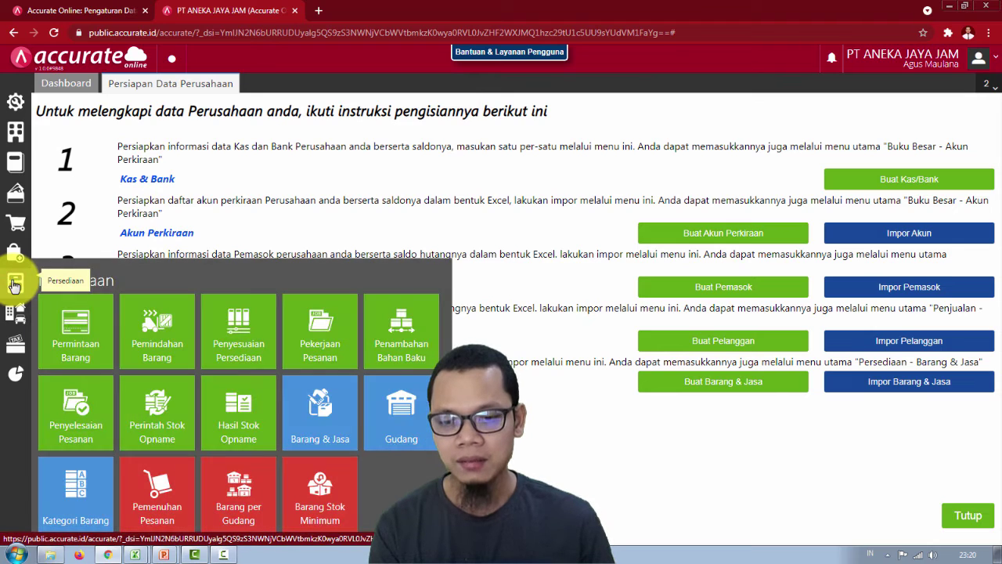
click(400, 412)
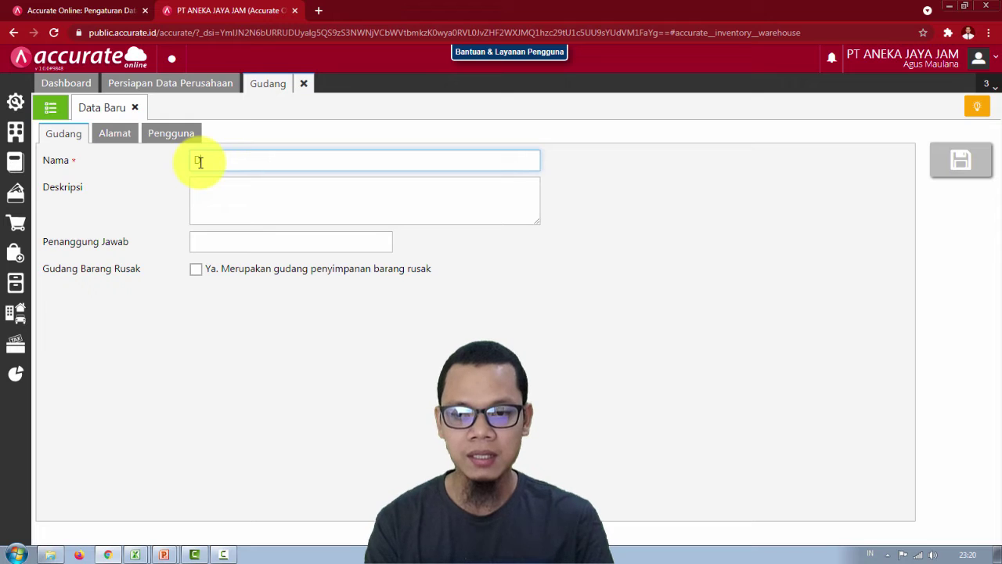
click(957, 166)
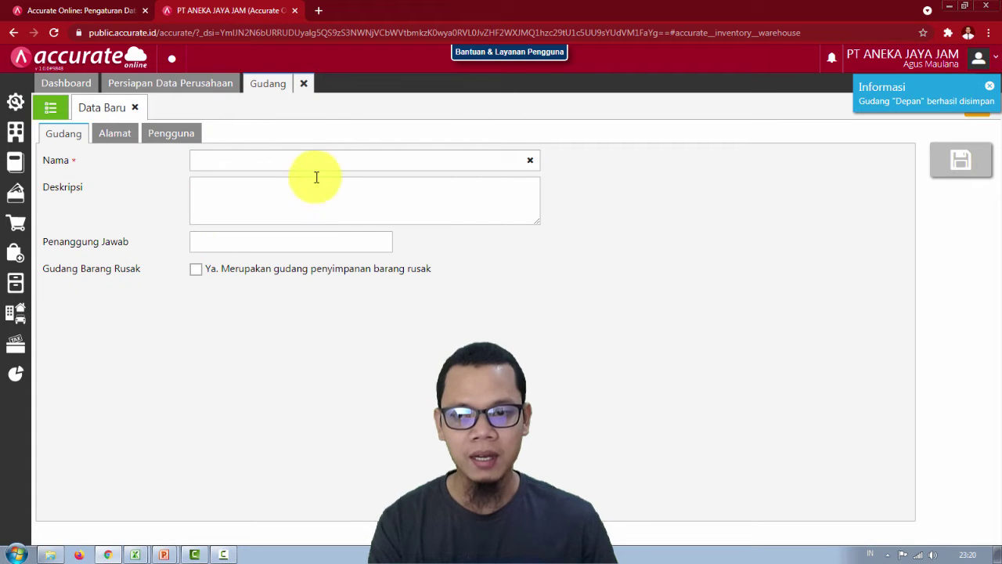
- Save a second warehouse named Belakang, check the warehouse list, and close the page
click(219, 161)
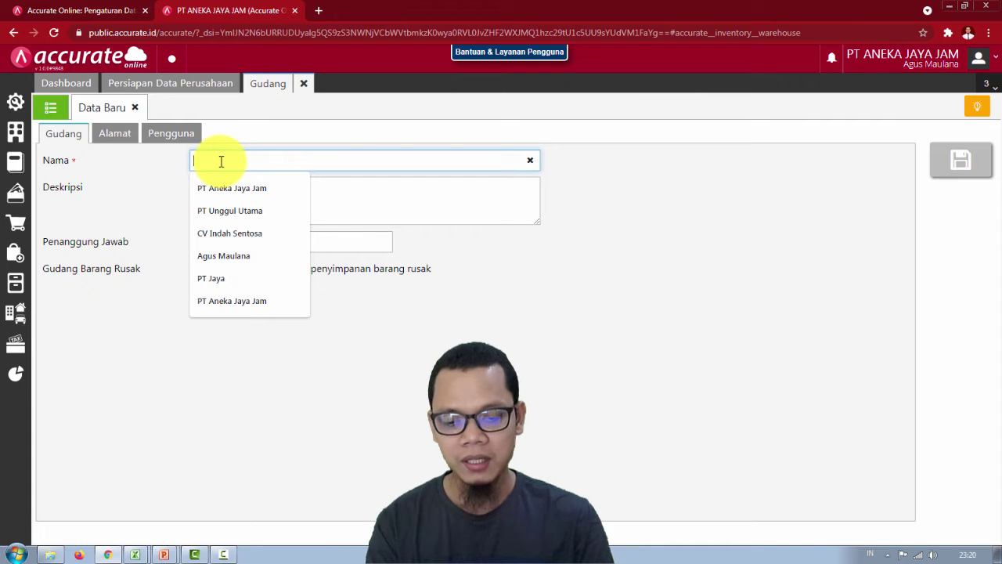
text(Belakang)
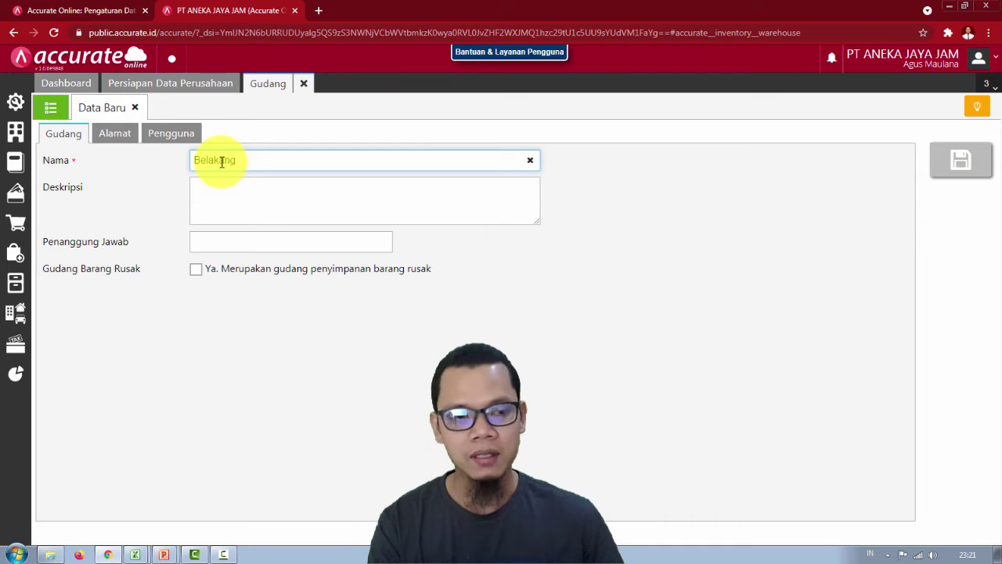
click(674, 212)
click(965, 163)
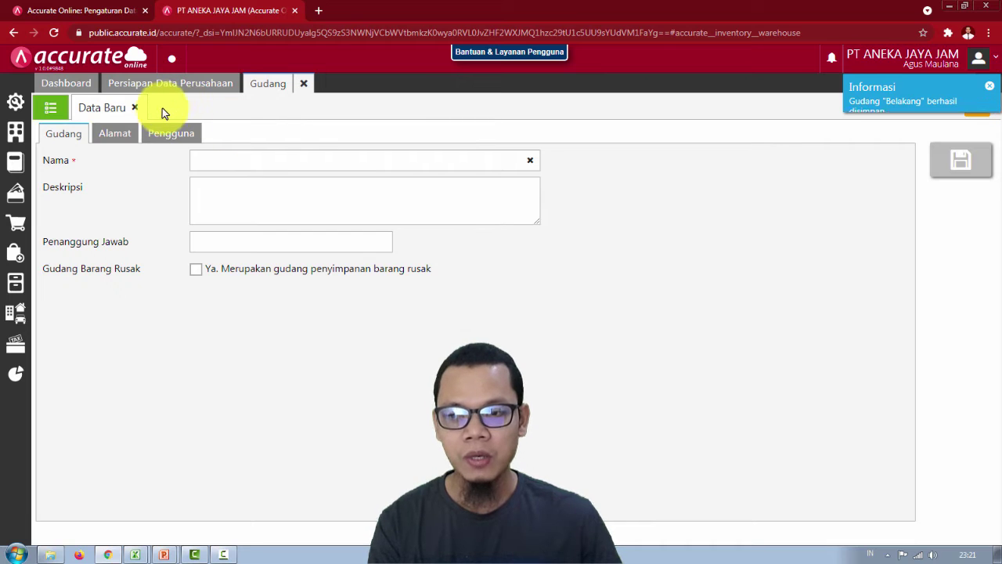
click(51, 109)
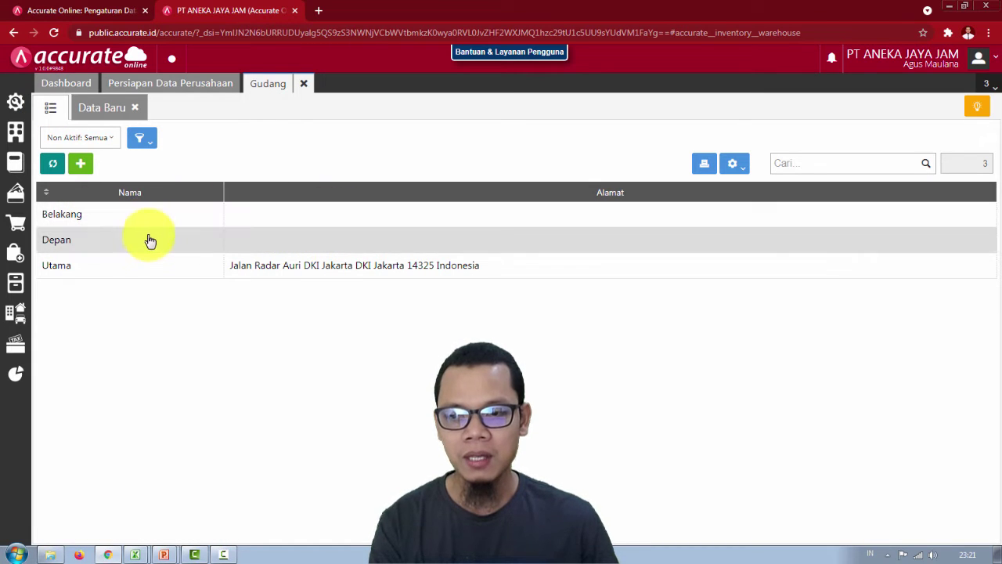
click(303, 84)
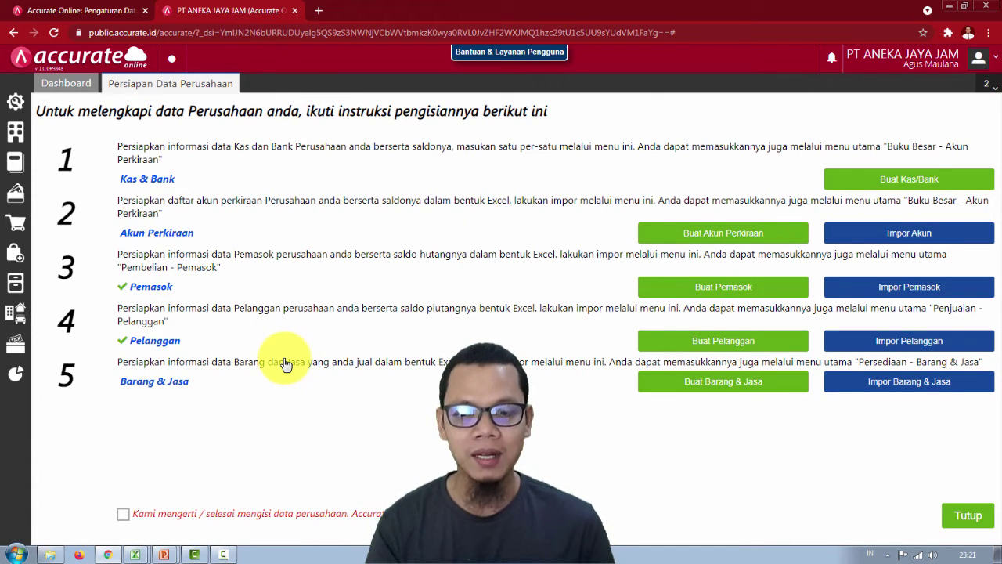
- Re-import 4.Daftar Barang.xls with 'Lakukan update data' ticked, processing all 20 rows
click(914, 383)
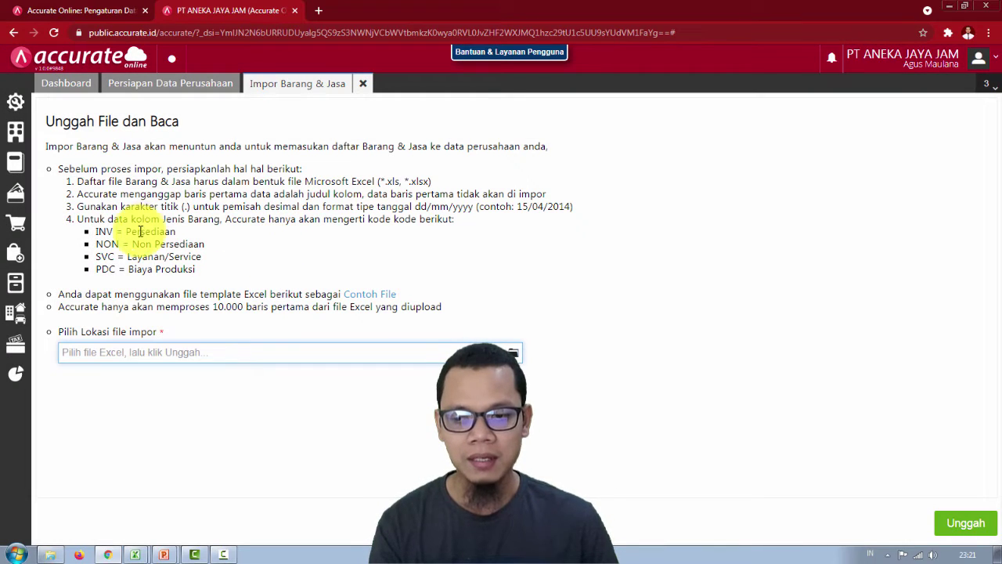
click(513, 353)
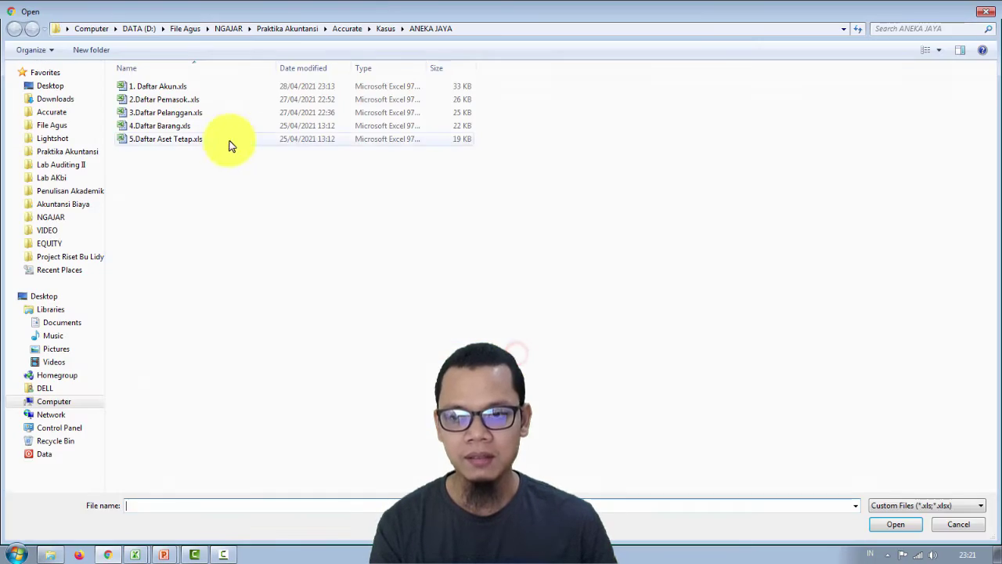
click(185, 127)
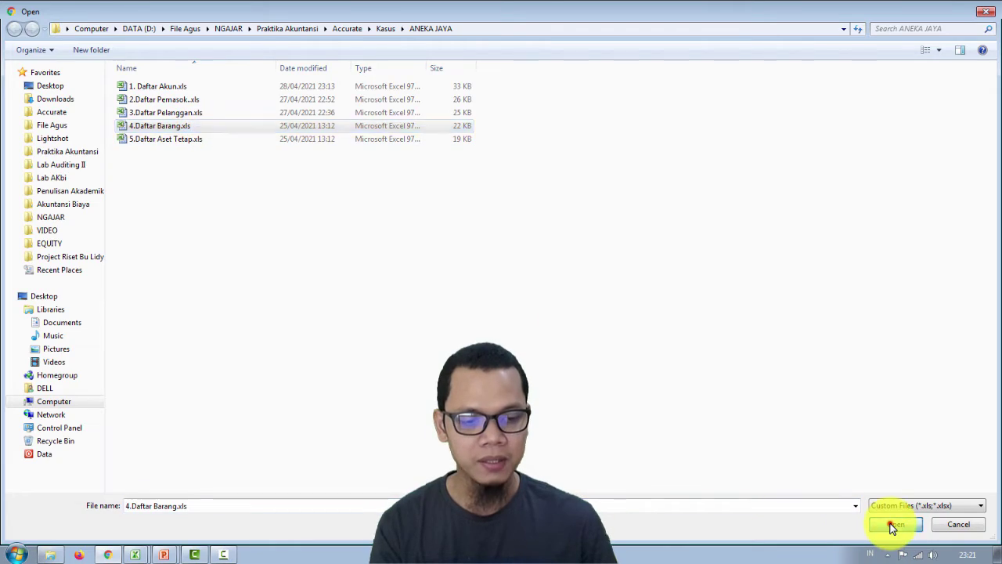
click(890, 524)
click(967, 523)
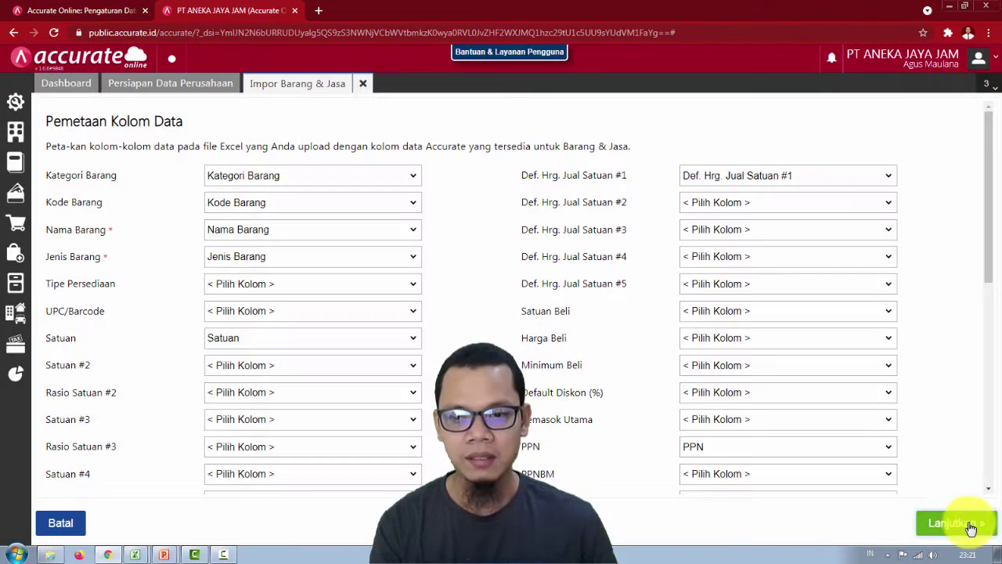
click(959, 523)
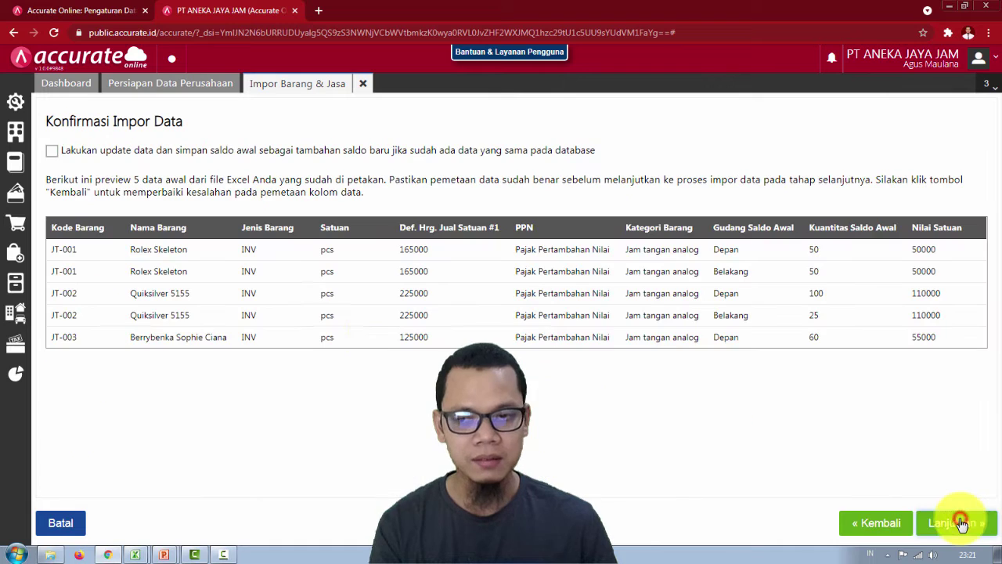
click(50, 151)
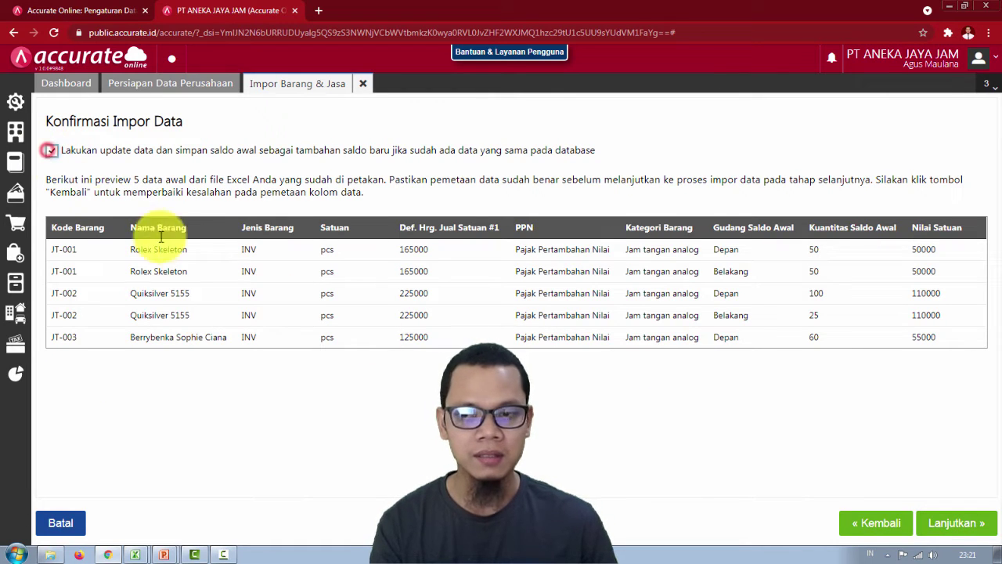
click(936, 533)
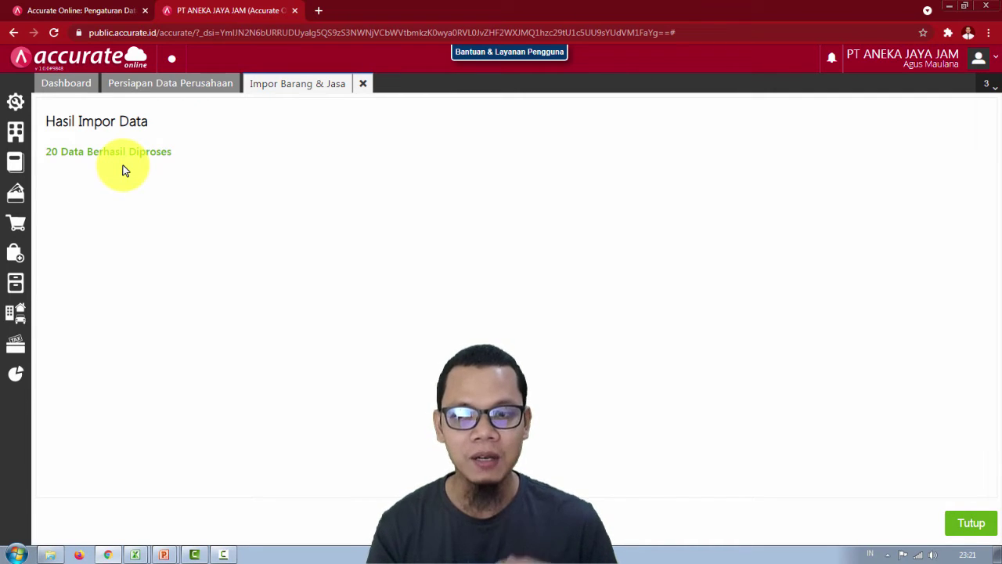
- Close the import results and open the Persediaan > Barang & Jasa item list
click(363, 83)
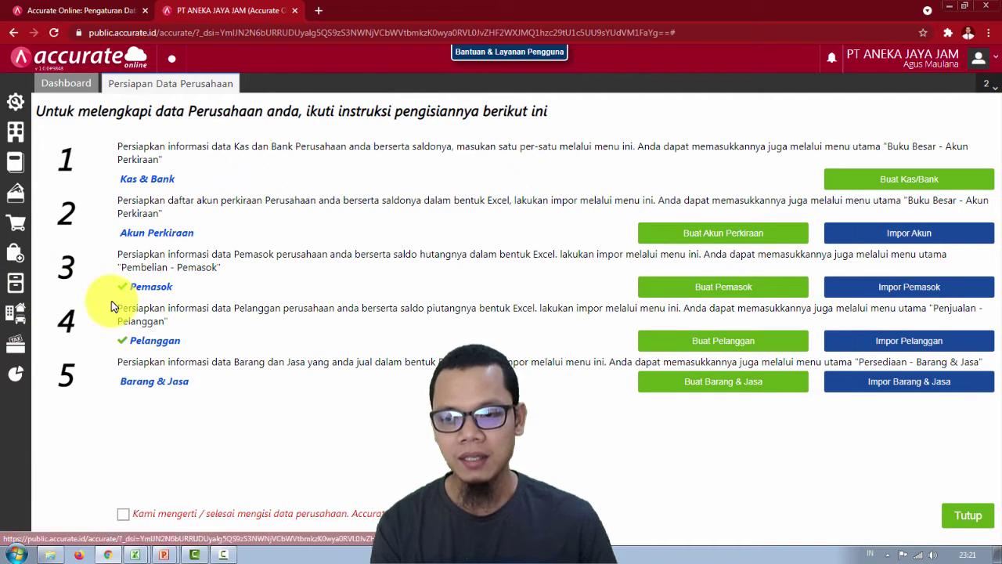
click(13, 287)
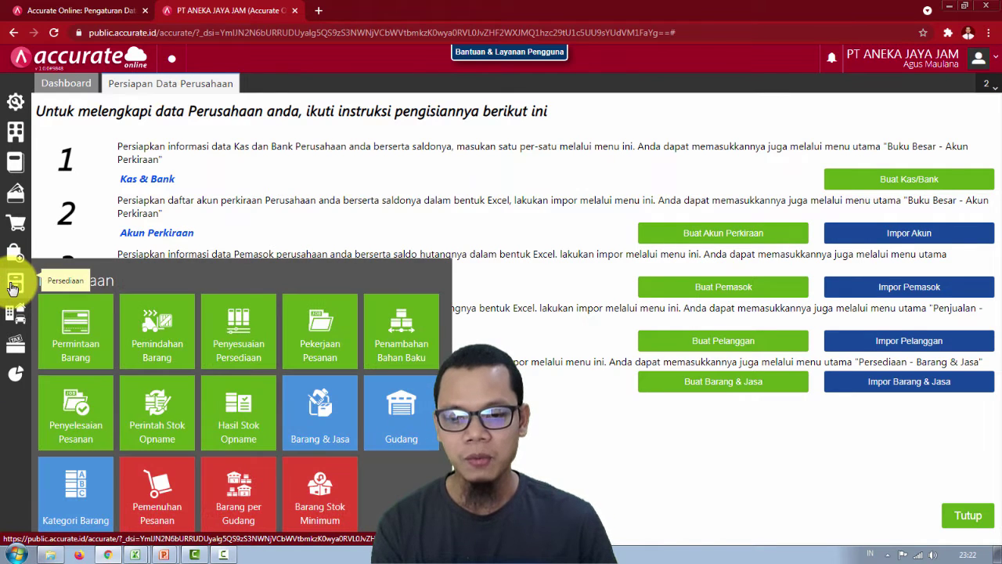
click(336, 436)
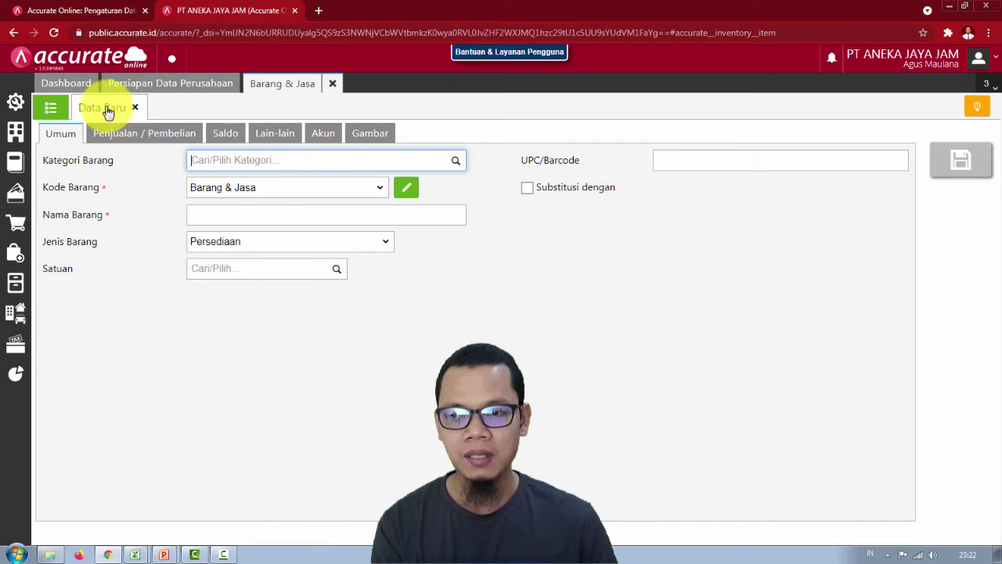
click(51, 110)
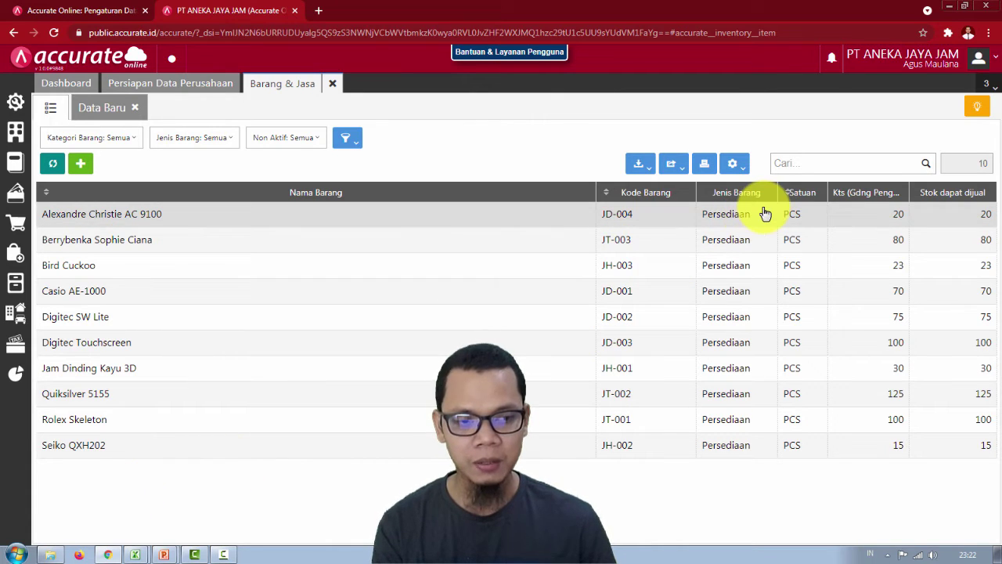
- Open 4.Daftar Barang.xls from the ANEKA JAYA folder and compare its Rolex Skeleton entry with Accurate
click(49, 555)
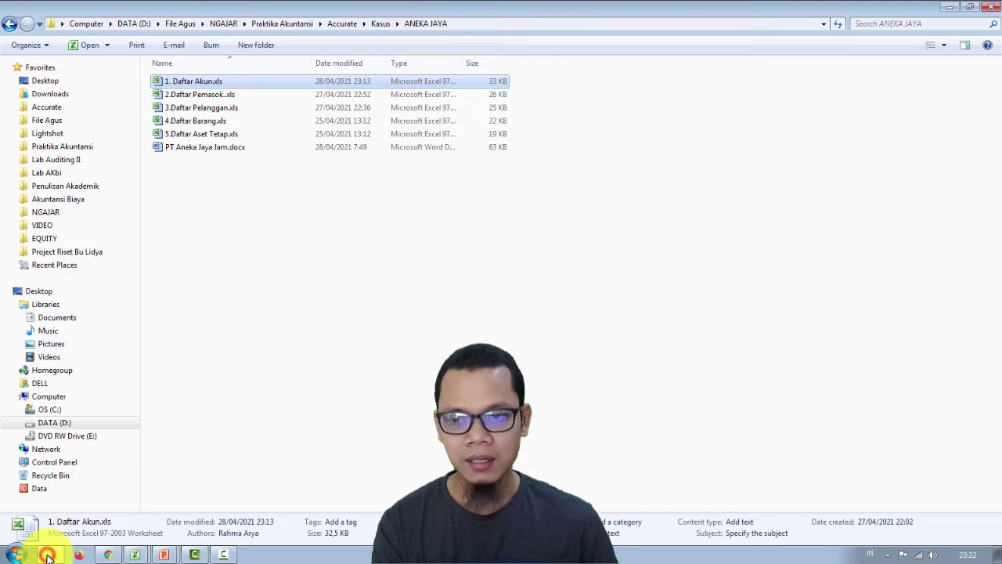
double_click(199, 122)
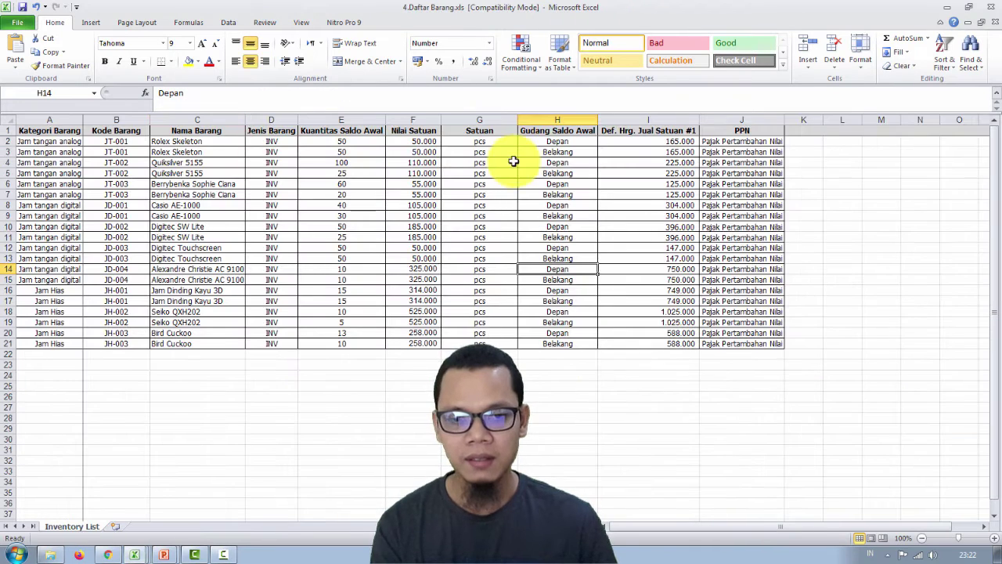
scroll(270, 249, up, 3)
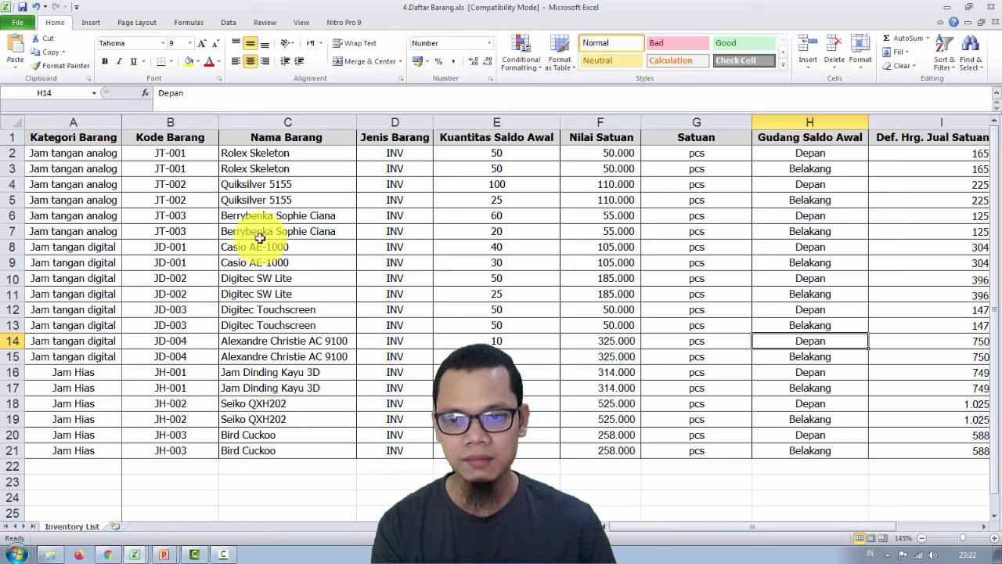
click(268, 169)
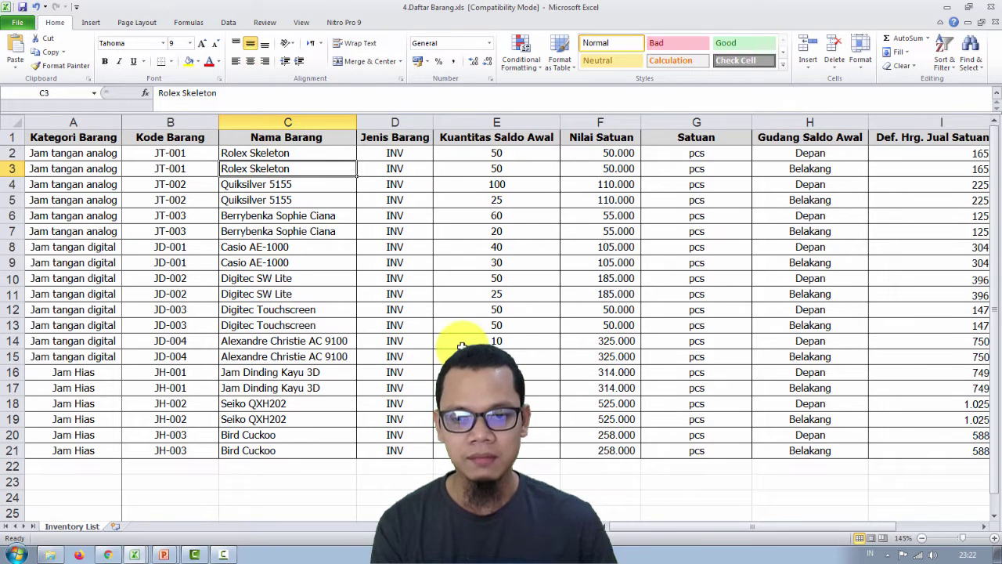
key(alt+Tab)
key(alt+Tab)
key(alt+Tab)
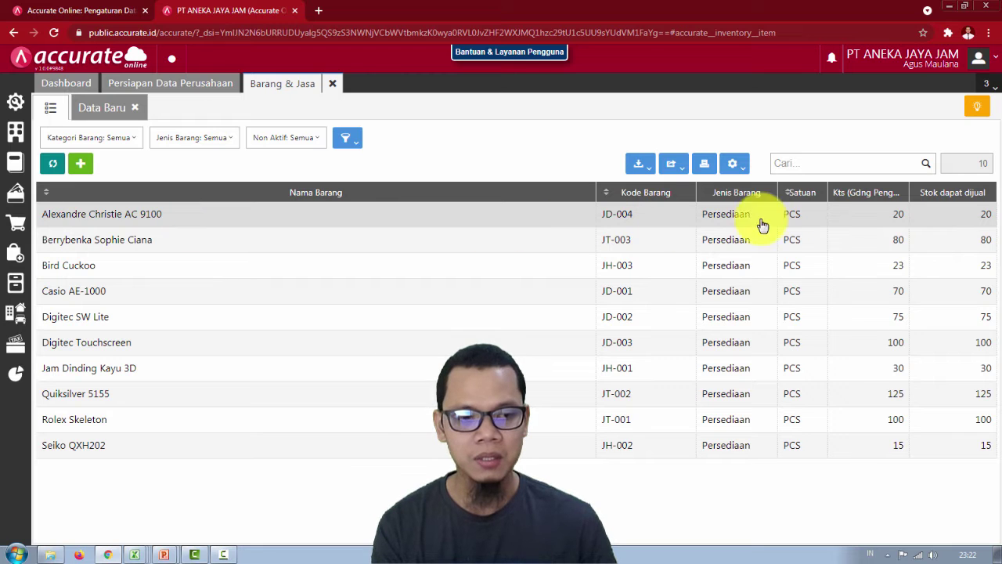
- Select the two Alexandre Christie AC 9100 rows (14–15) in Excel, then return to Accurate's item list
key(alt+Tab)
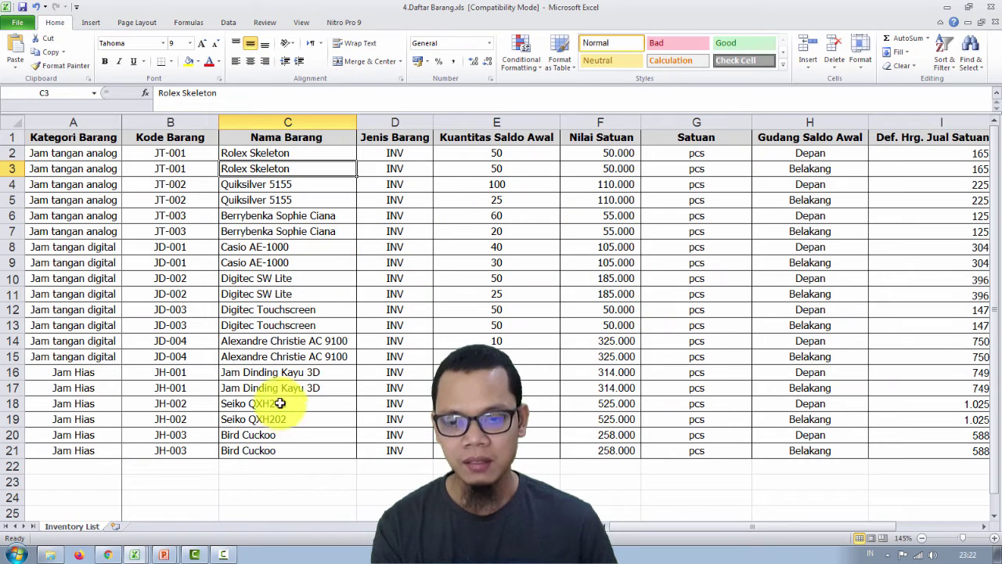
click(288, 341)
drag(289, 341, 288, 357)
key(shift+space)
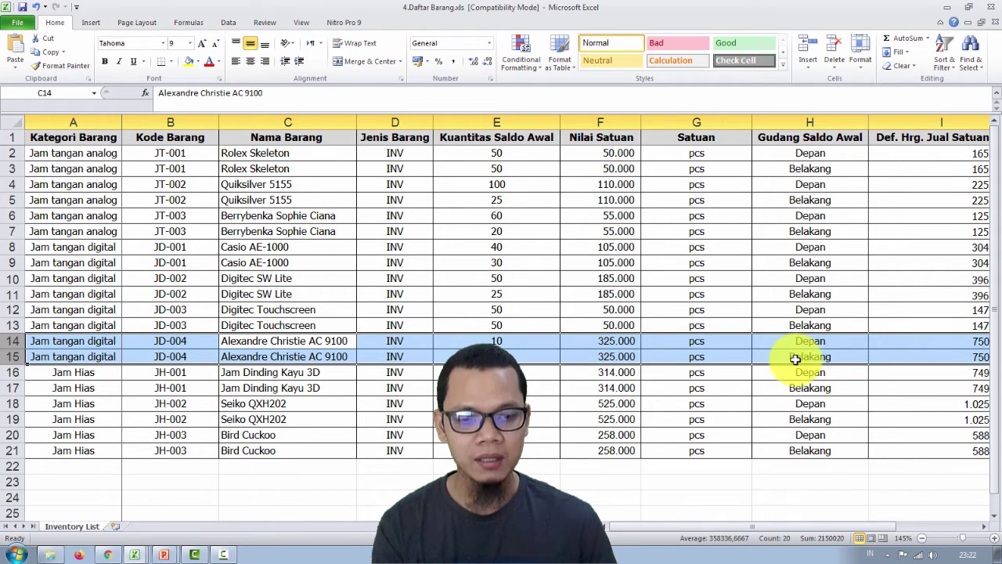
key(alt+Tab)
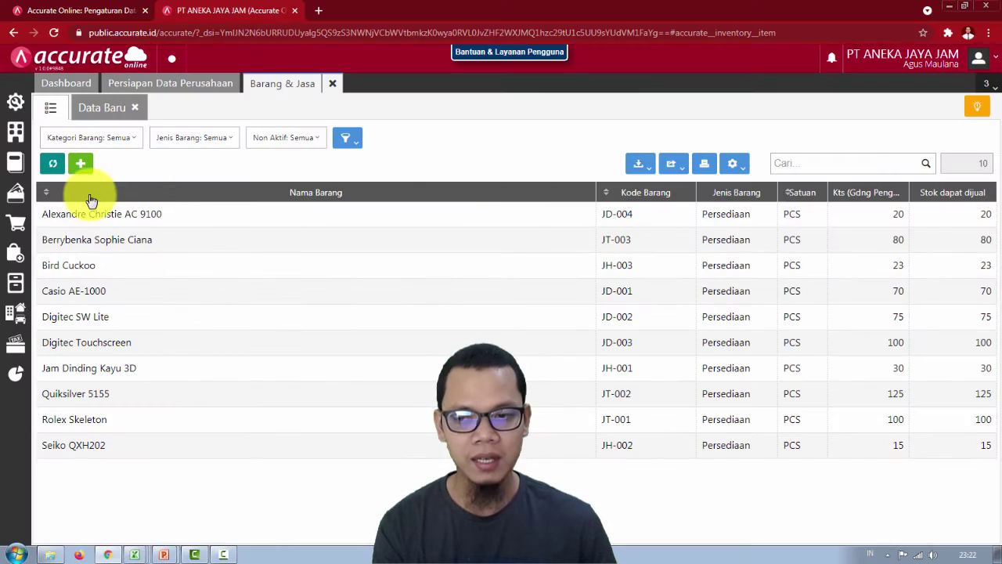
- Check Alexandre Christie AC 9100's Saldo tab: 10 units at Depan and 10 at Belakang
click(131, 221)
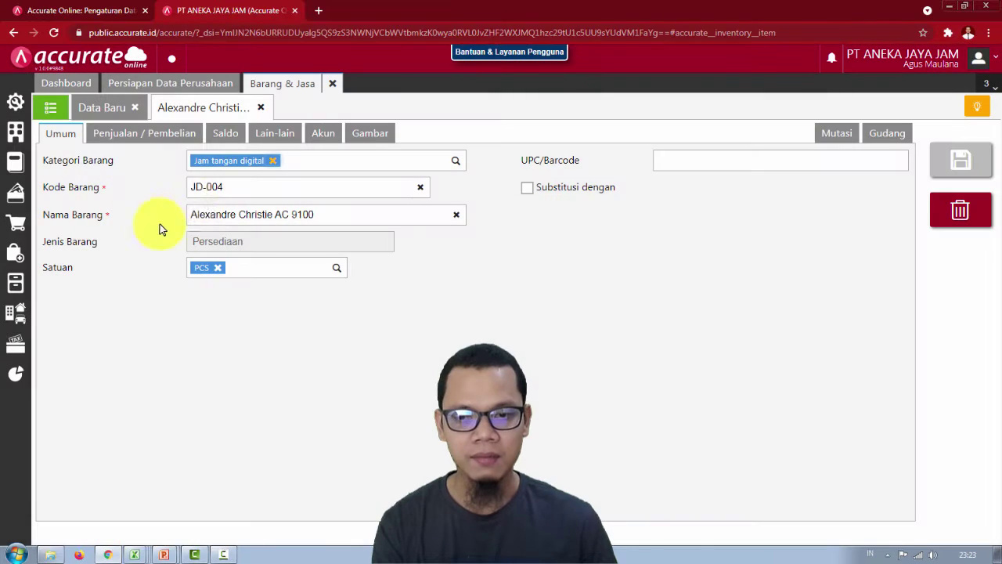
click(224, 135)
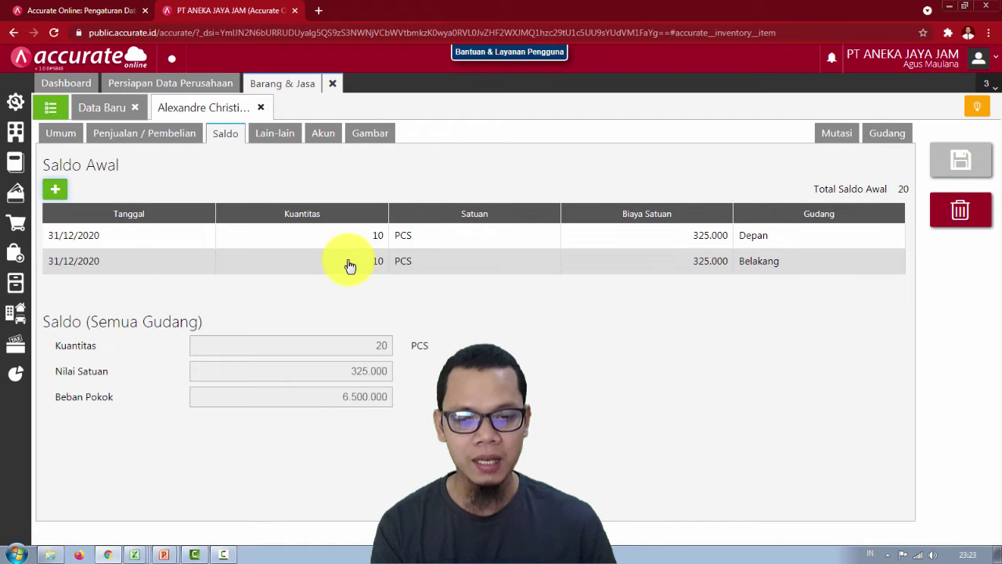
double_click(415, 239)
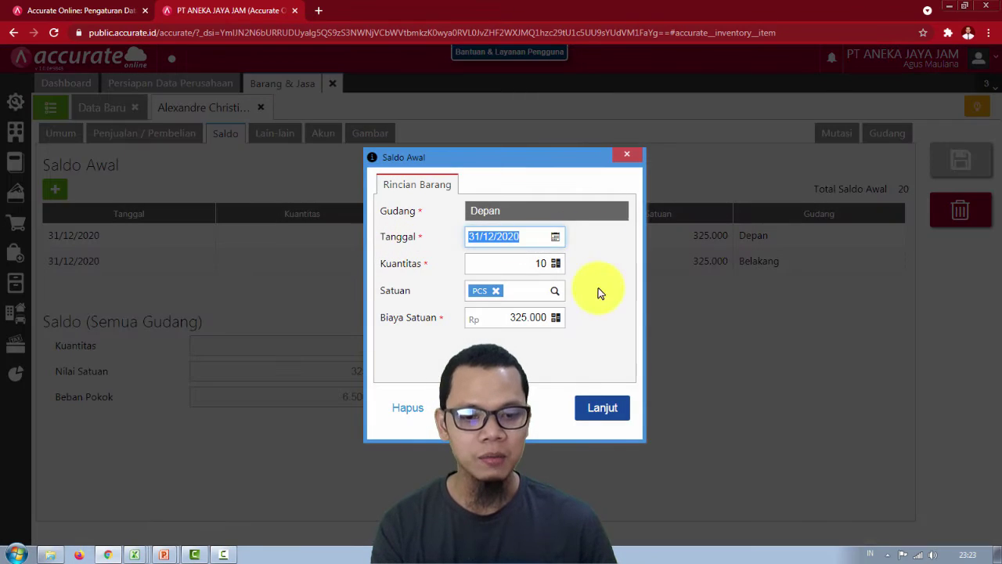
click(627, 154)
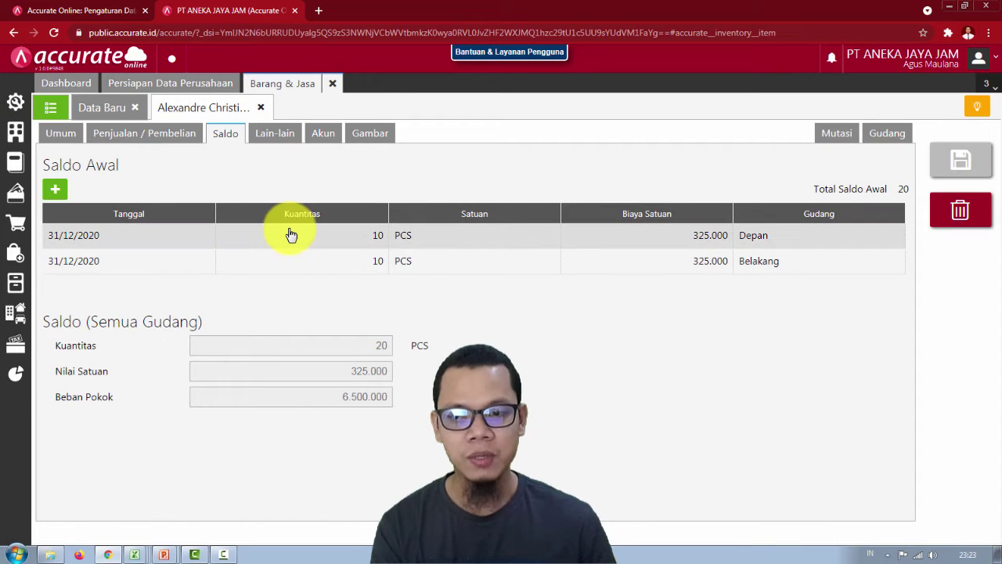
- Close the Alexandre Christie record, the Data Baru form and the Barang & Jasa list
click(261, 109)
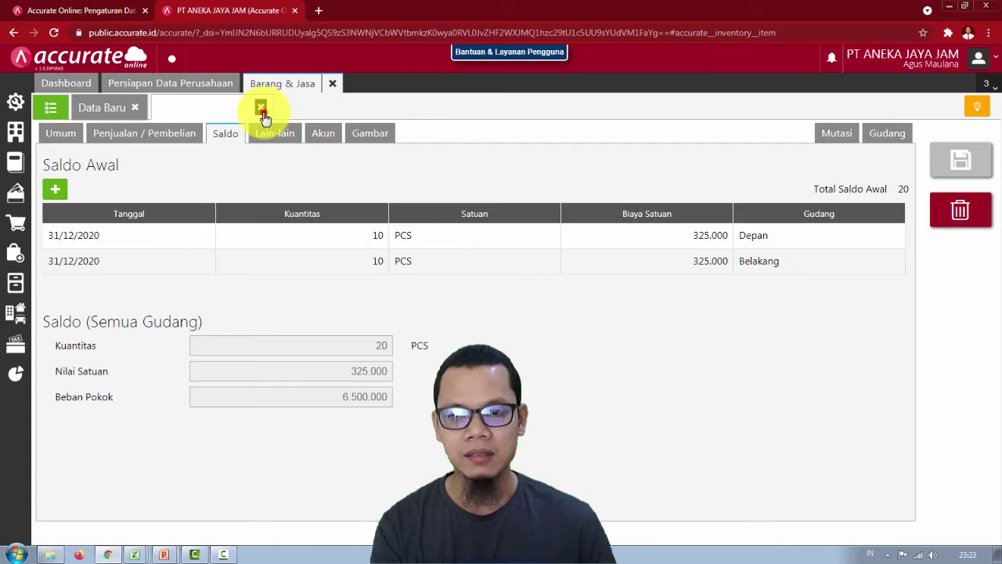
click(134, 107)
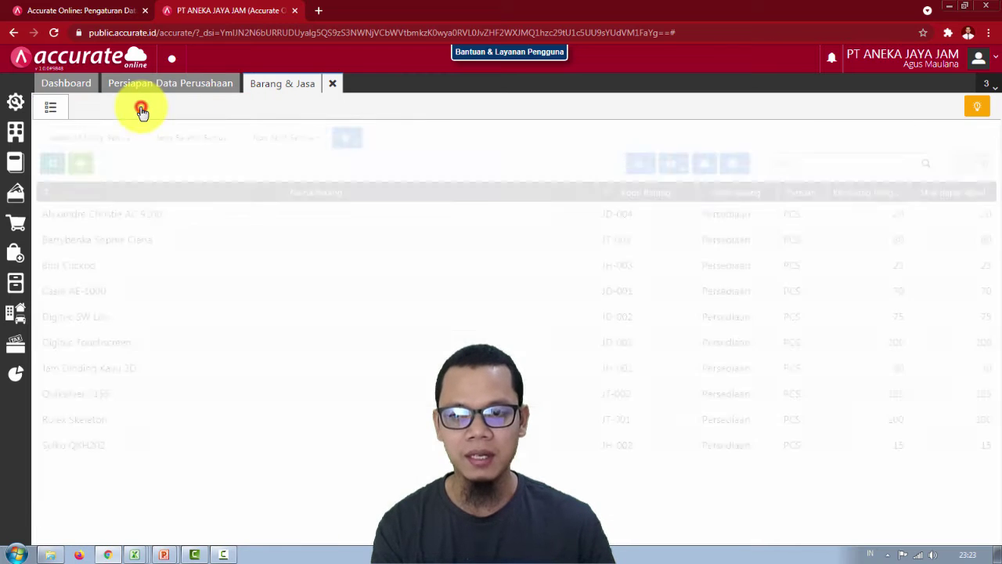
click(339, 86)
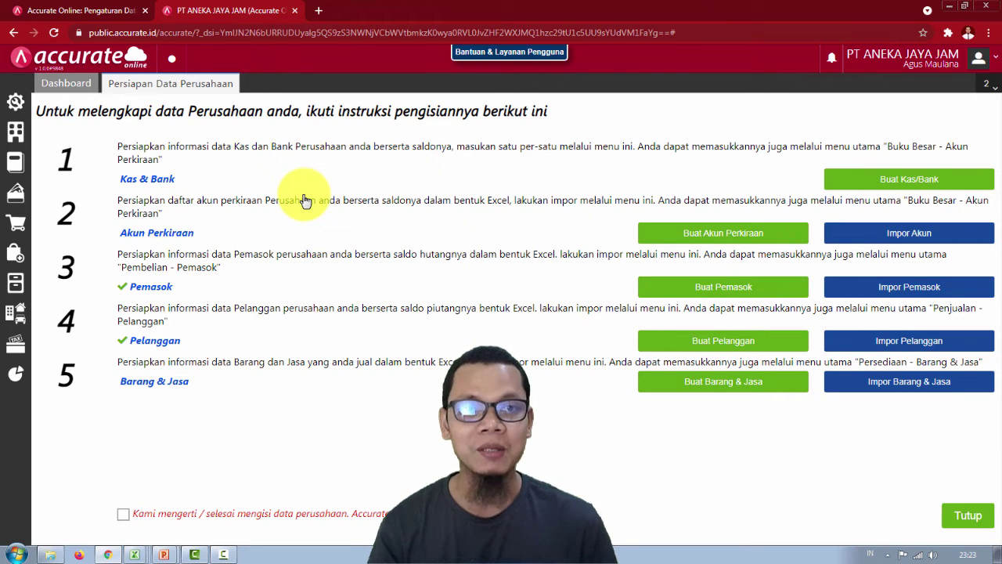
key(alt+Tab)
key(alt+Tab)
key(alt+Tab)
key(alt+Tab)
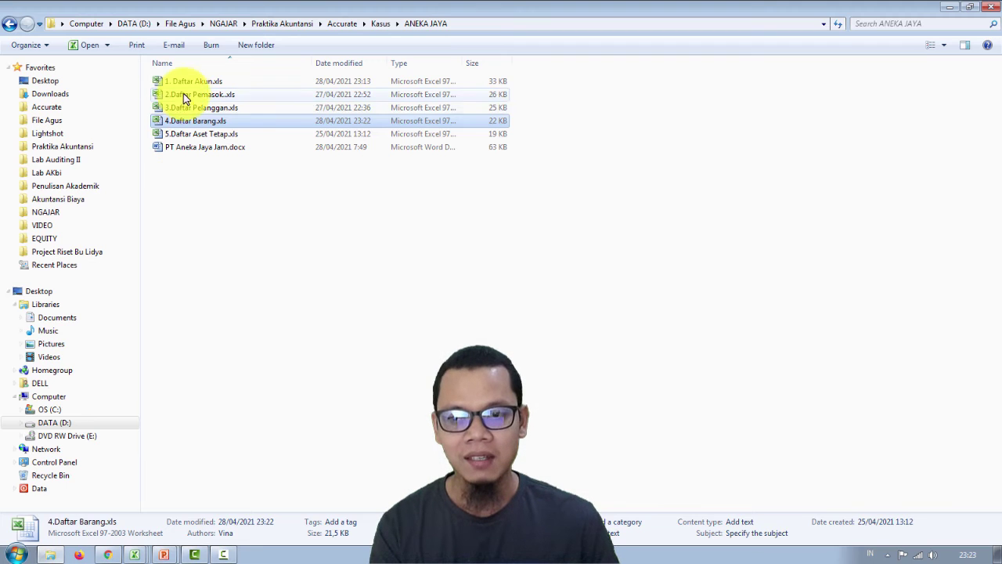
click(189, 82)
click(196, 94)
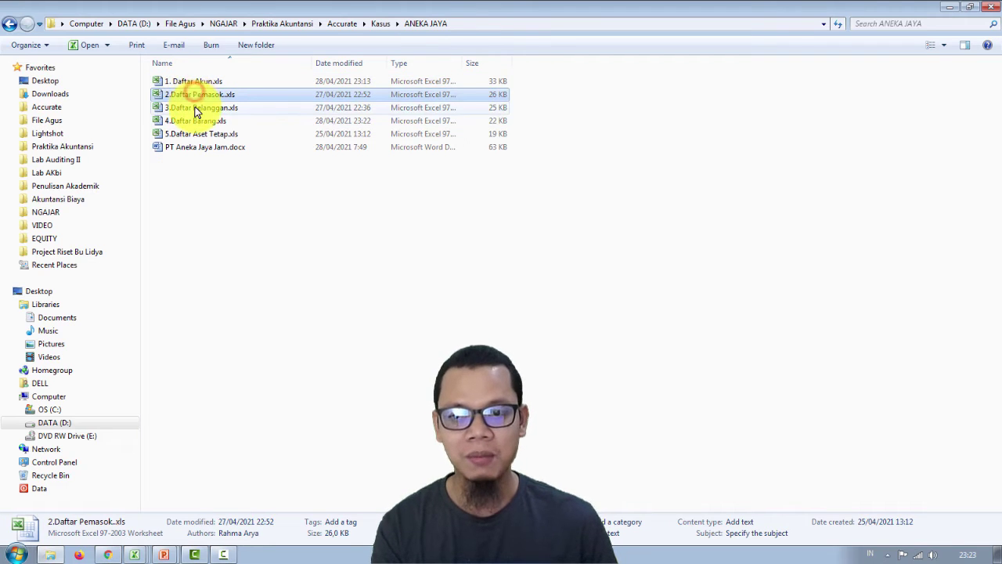
click(196, 108)
click(198, 122)
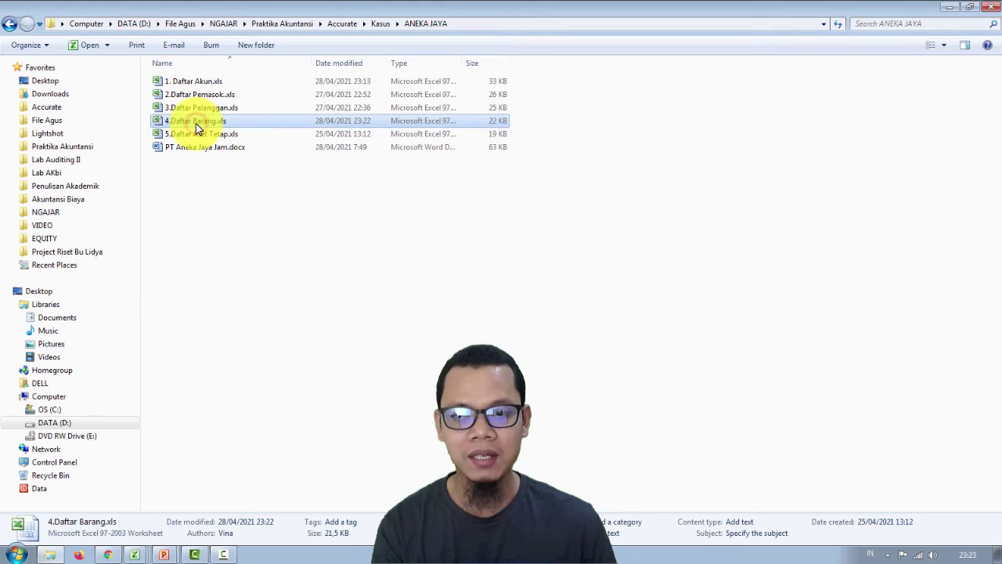
click(197, 134)
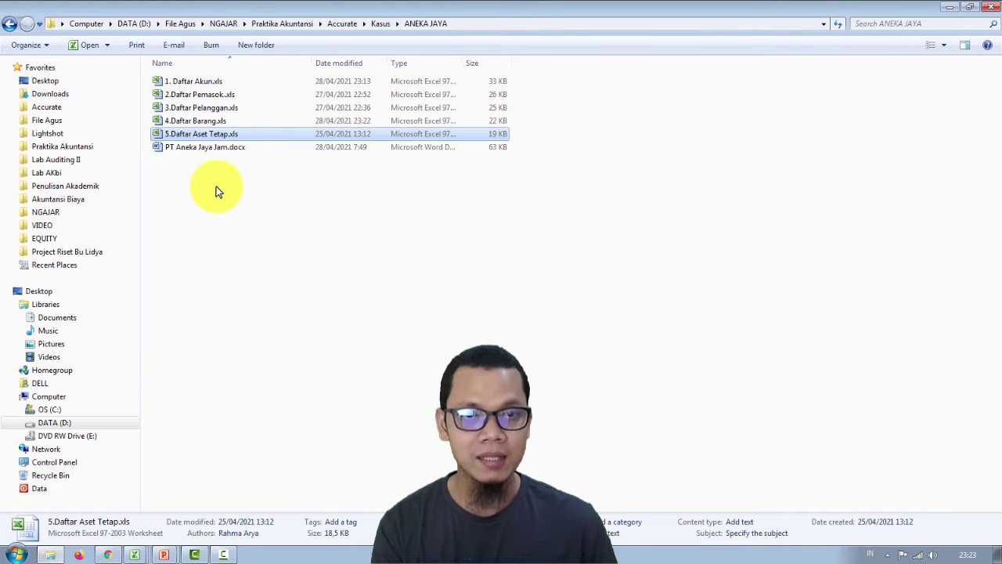
key(alt+Tab)
key(alt+Tab)
key(alt+Tab)
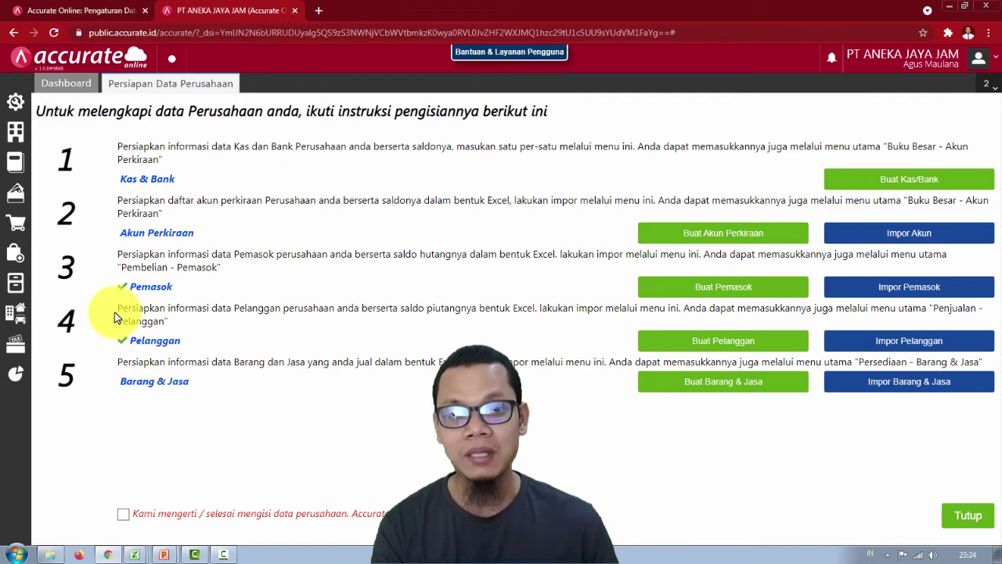
- Open the 5.Daftar Aset Tetap.xls workbook listing the four fixed assets
click(22, 316)
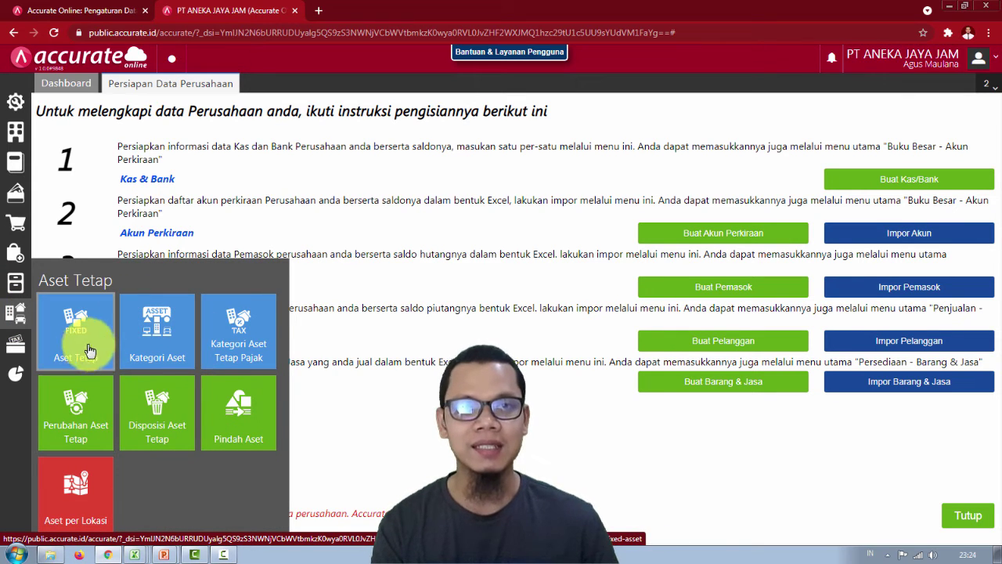
key(alt+Tab)
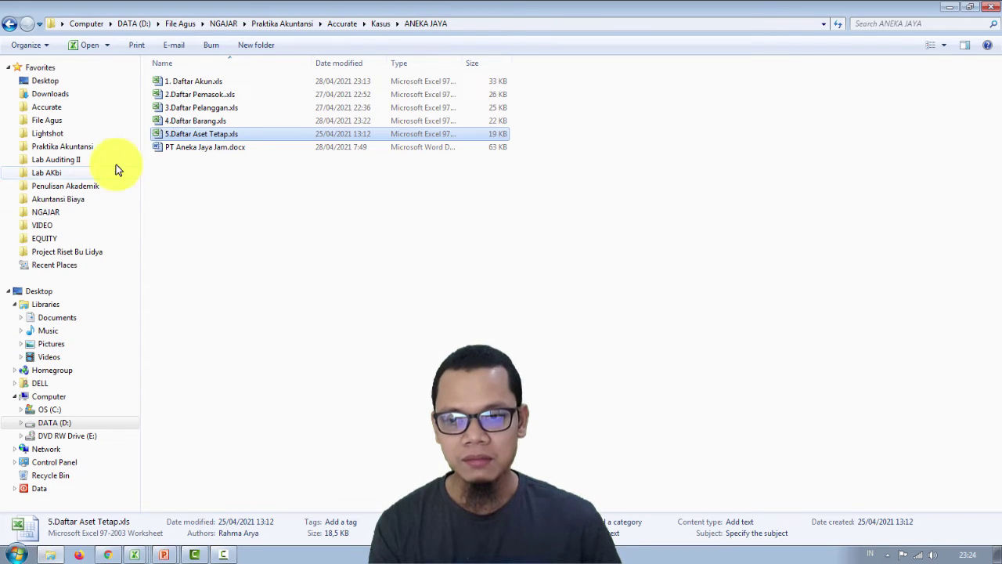
double_click(180, 134)
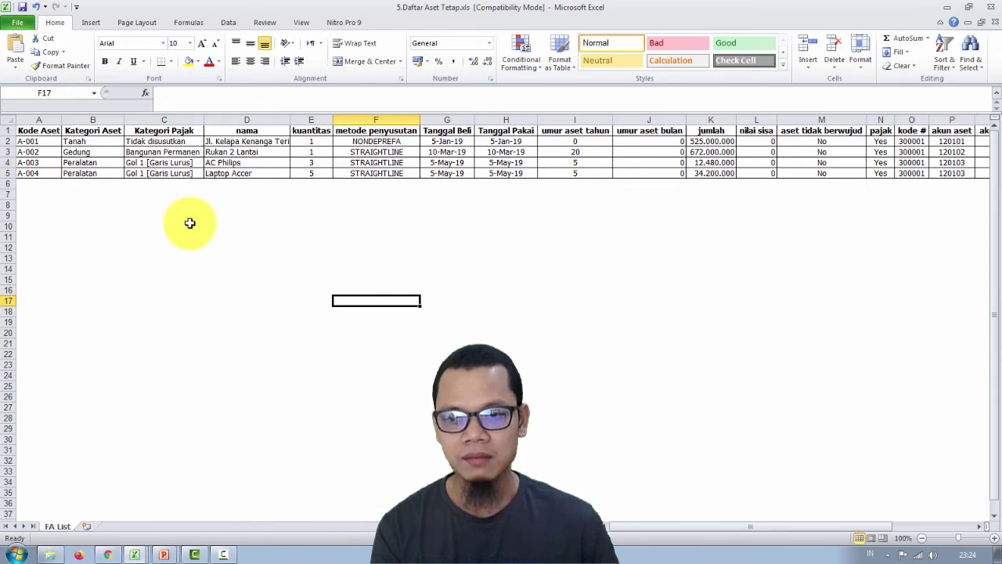
- Advance the case slideshow through the Data Saldo Awal slides to the item and fixed asset tables
key(alt+Tab)
key(alt+Tab)
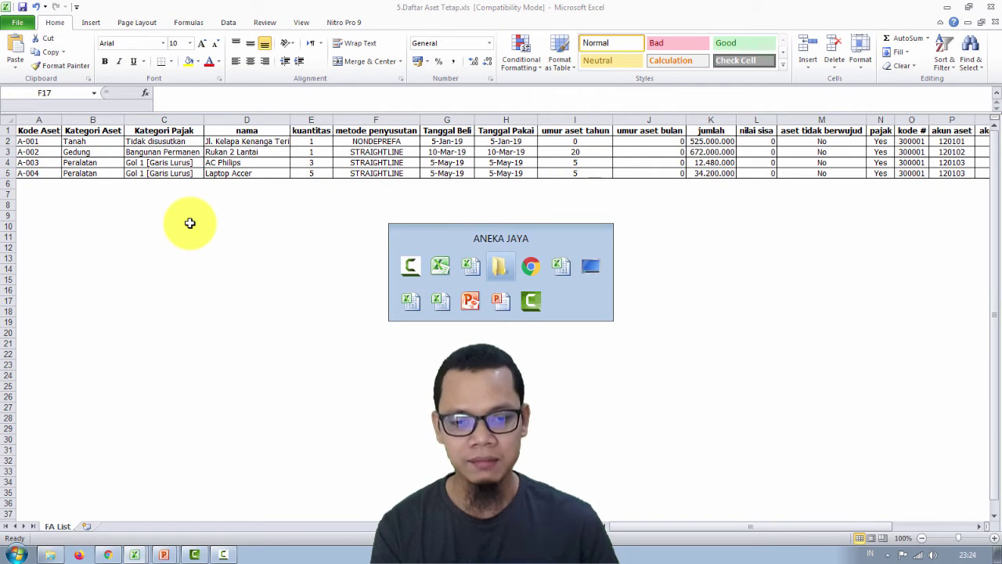
key(alt+Tab)
key(Right)
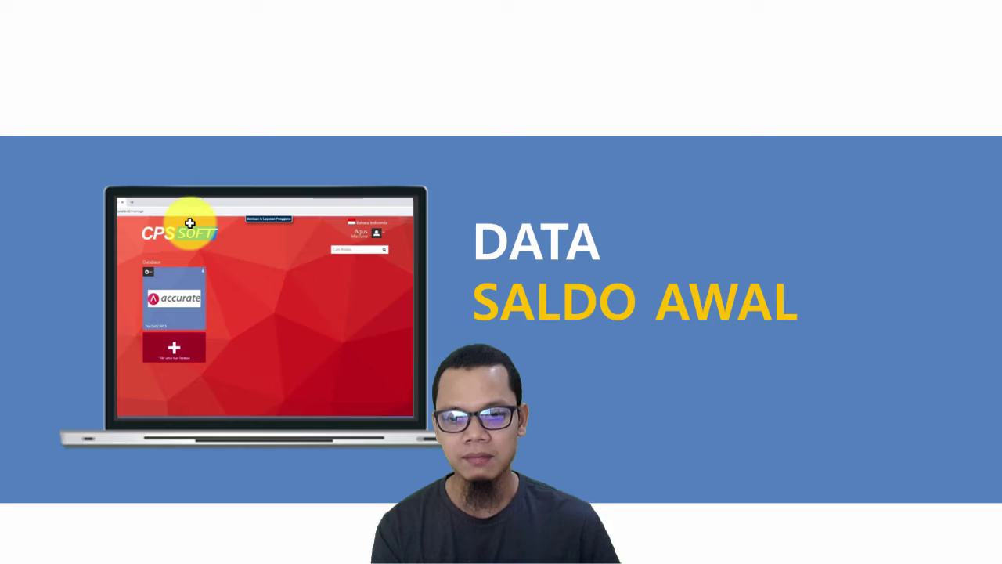
key(Right)
key(Right)
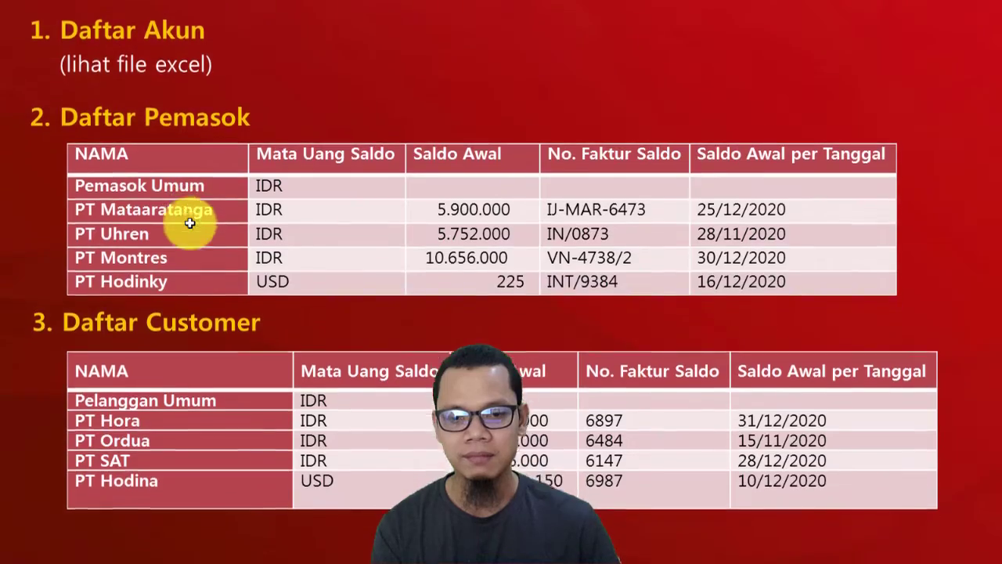
key(Right)
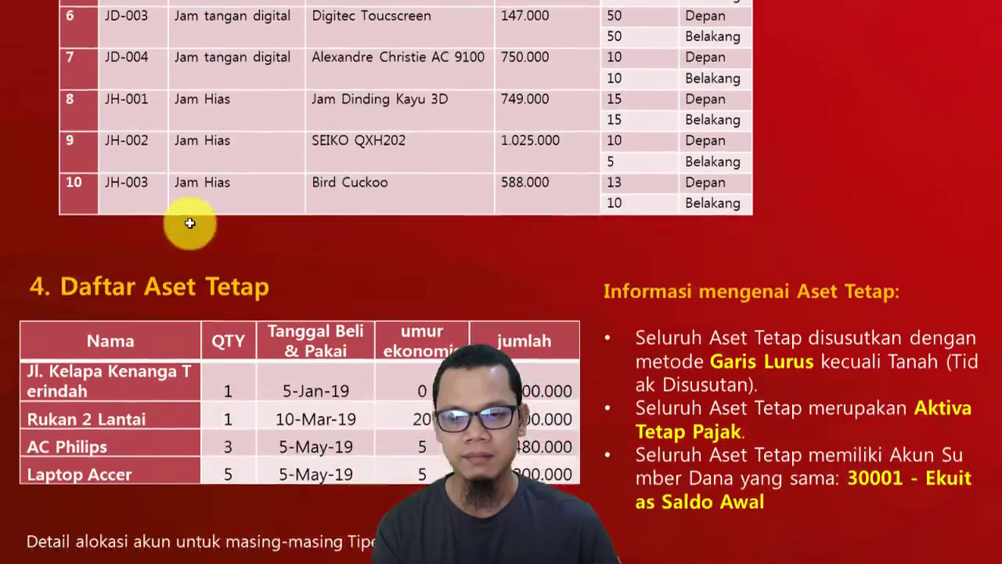